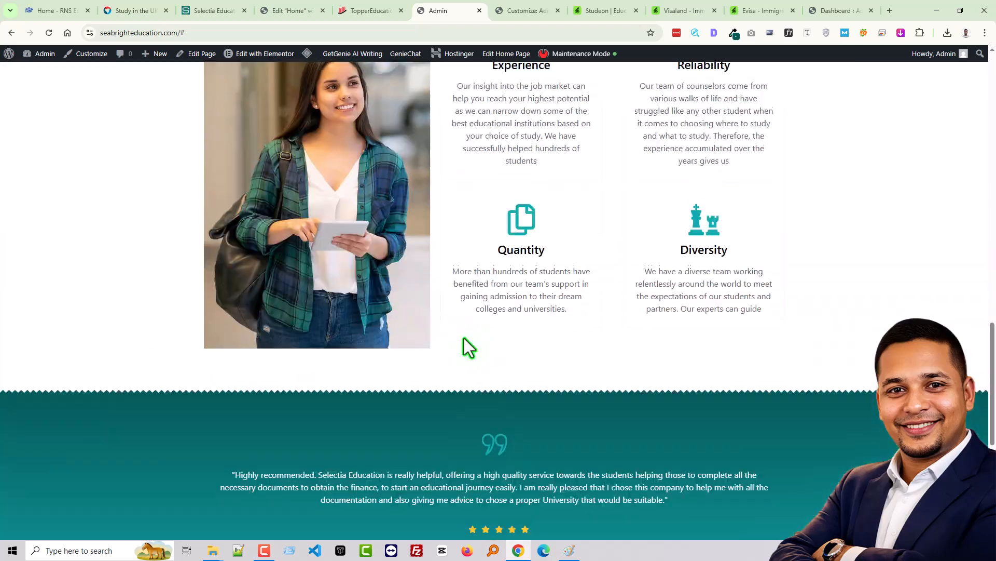
Review the sections of the live home page, and examine the services section of the Visaland theme preview.
{"action": "scroll", "coordinate": [437, 294], "scroll_direction": "down", "scroll_amount": 1}
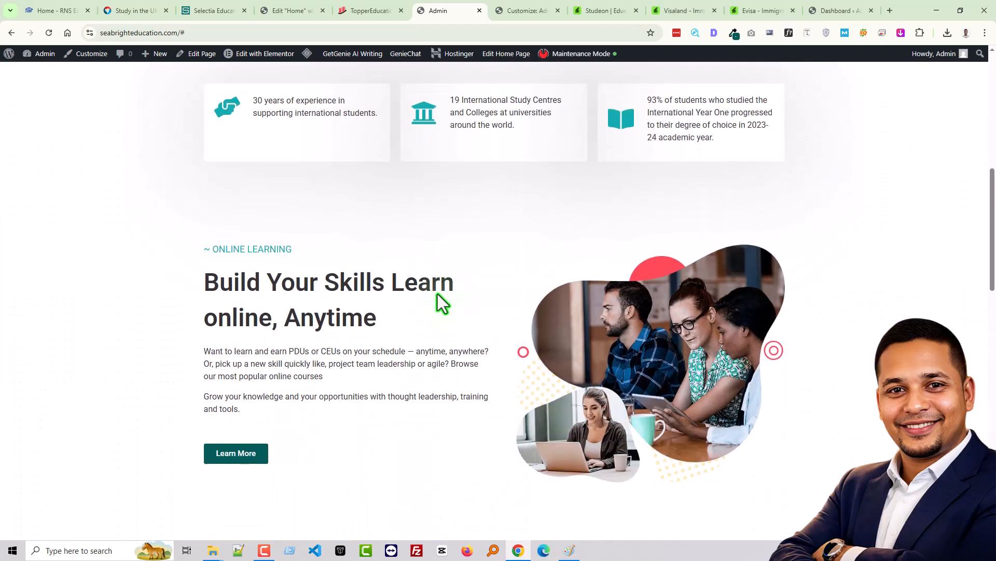
{"action": "scroll", "coordinate": [437, 294], "scroll_direction": "up", "scroll_amount": 3}
{"action": "scroll", "coordinate": [438, 295], "scroll_direction": "down", "scroll_amount": 5}
{"action": "scroll", "coordinate": [438, 294], "scroll_direction": "down", "scroll_amount": 5}
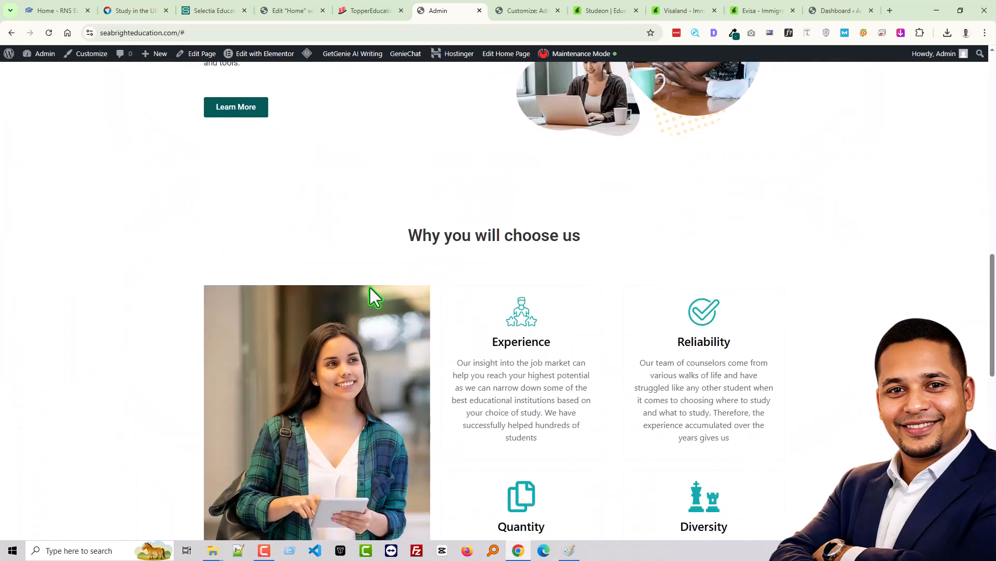
{"action": "scroll", "coordinate": [392, 283], "scroll_direction": "down", "scroll_amount": 8}
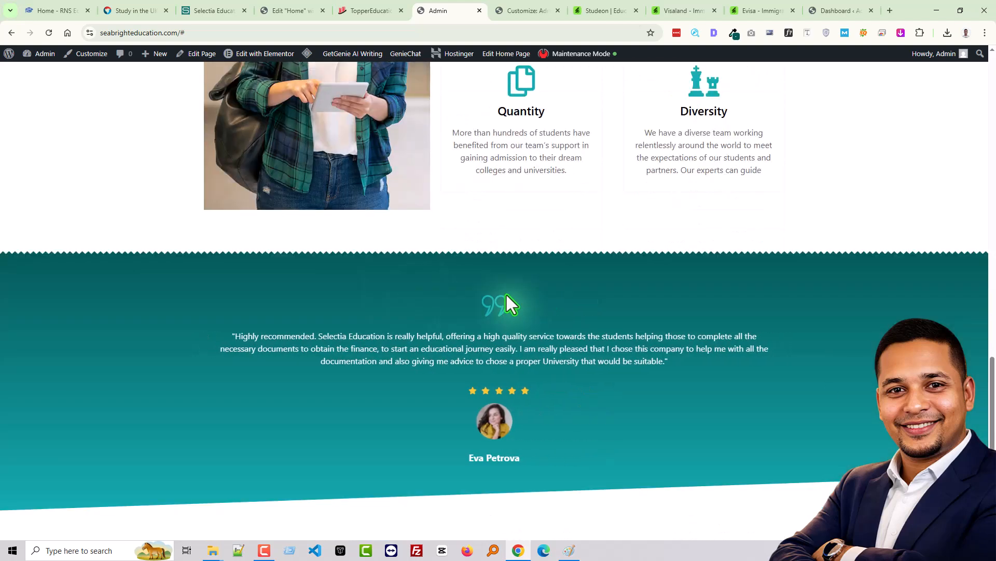
{"action": "left_click", "coordinate": [698, 9]}
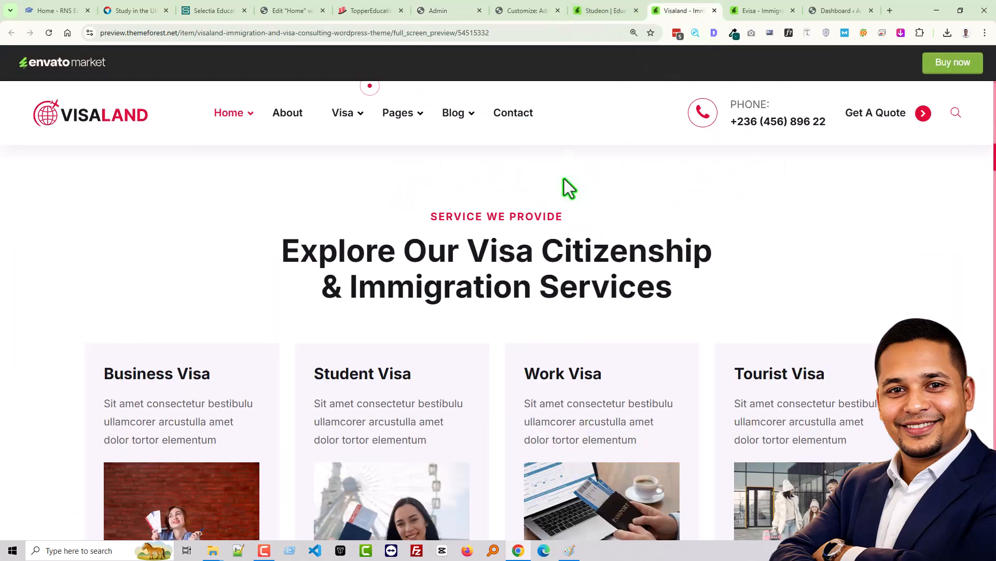
{"action": "scroll", "coordinate": [516, 295], "scroll_direction": "down", "scroll_amount": 1}
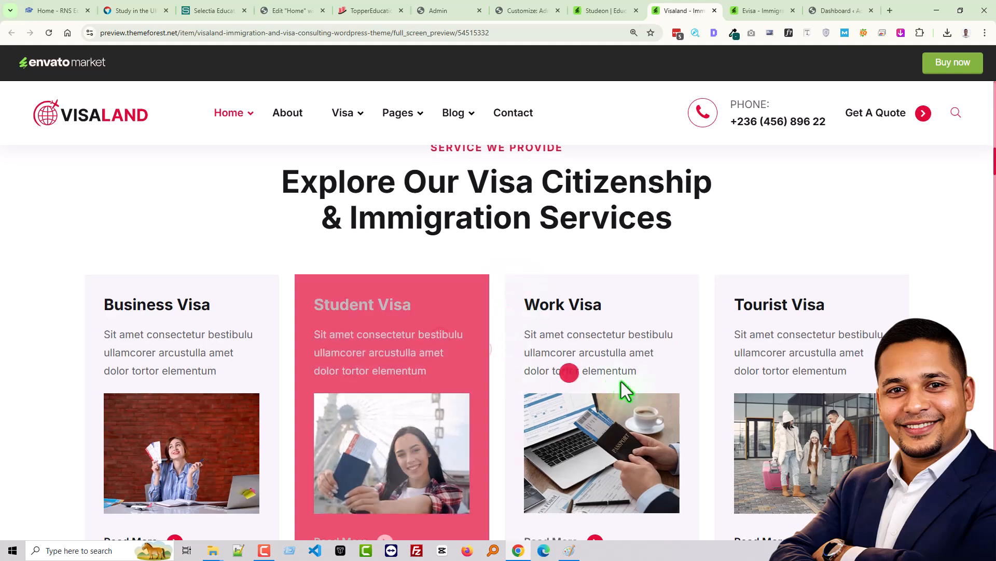
{"action": "scroll", "coordinate": [480, 223], "scroll_direction": "up", "scroll_amount": 1}
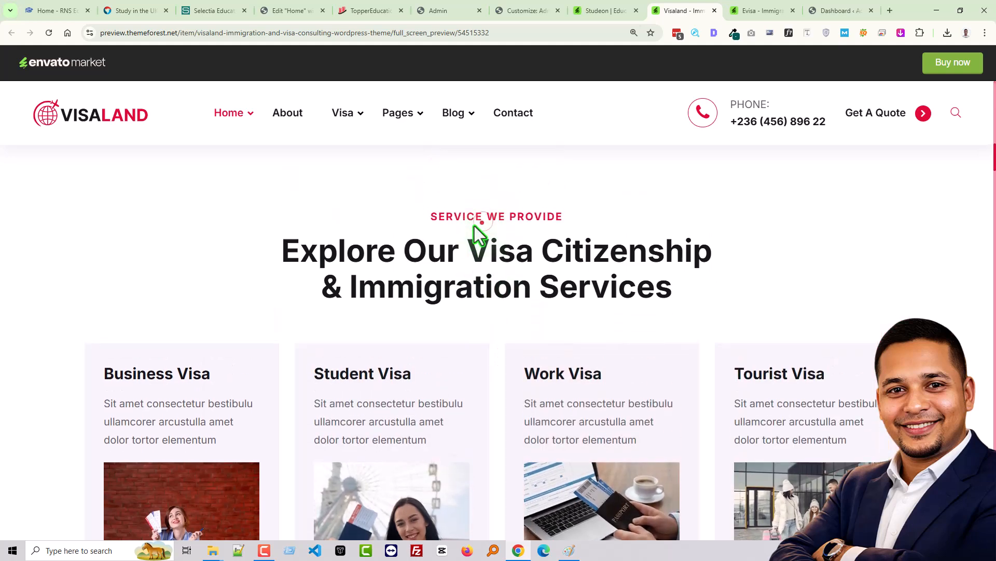
Switch to the Elementor editor of the Home page and examine its sections from the hero banner to the institutions carousel.
{"action": "left_click", "coordinate": [304, 10]}
{"action": "scroll", "coordinate": [524, 348], "scroll_direction": "down", "scroll_amount": 2}
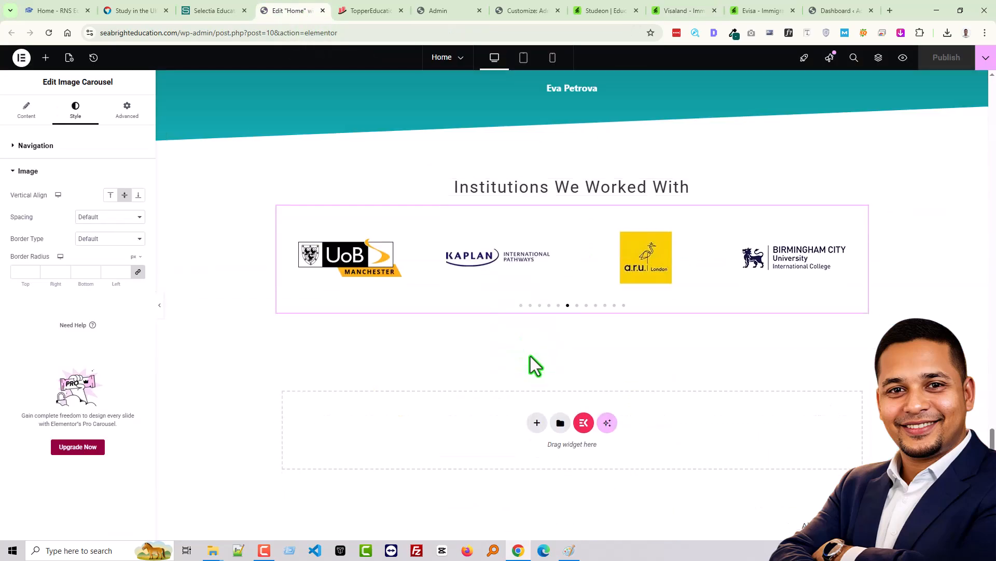
{"action": "scroll", "coordinate": [534, 356], "scroll_direction": "up", "scroll_amount": 5}
{"action": "scroll", "coordinate": [537, 344], "scroll_direction": "up", "scroll_amount": 15}
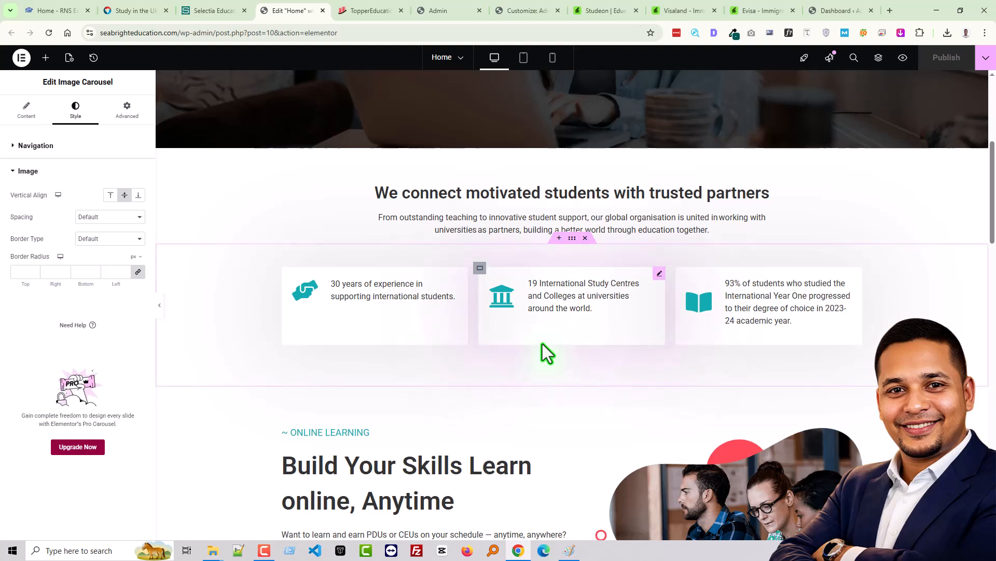
{"action": "scroll", "coordinate": [543, 344], "scroll_direction": "up", "scroll_amount": 4}
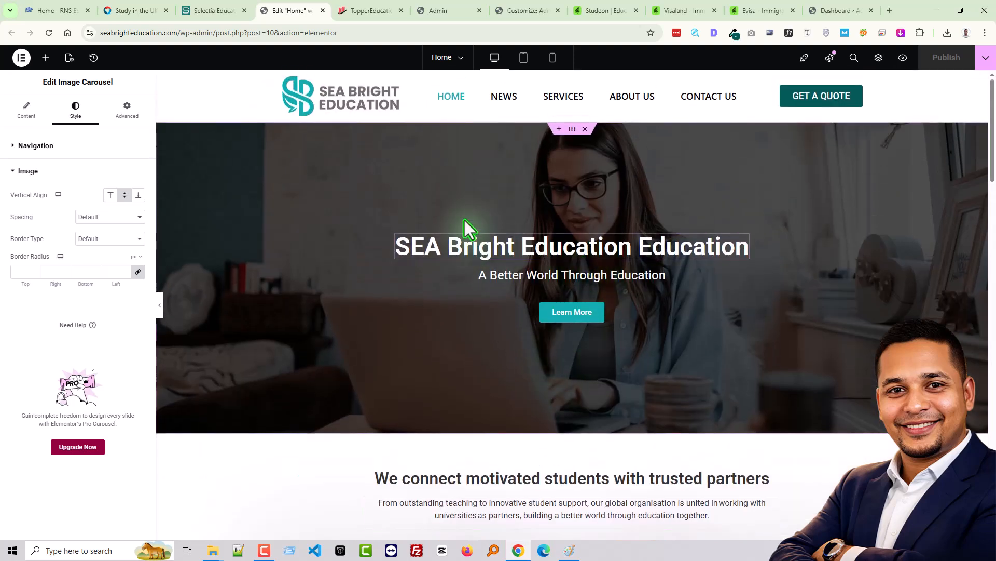
{"action": "scroll", "coordinate": [550, 275], "scroll_direction": "down", "scroll_amount": 3}
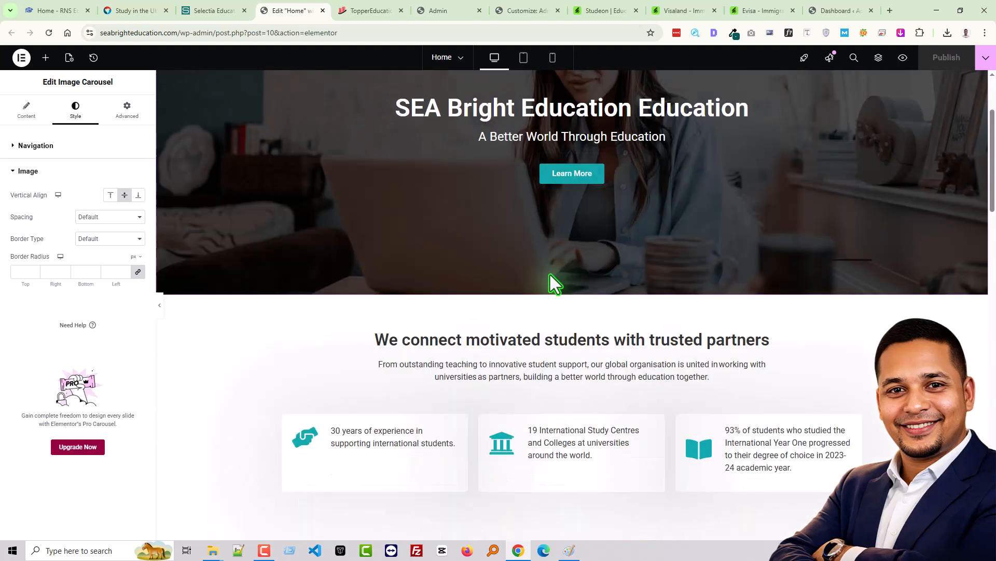
{"action": "scroll", "coordinate": [597, 290], "scroll_direction": "down", "scroll_amount": 2}
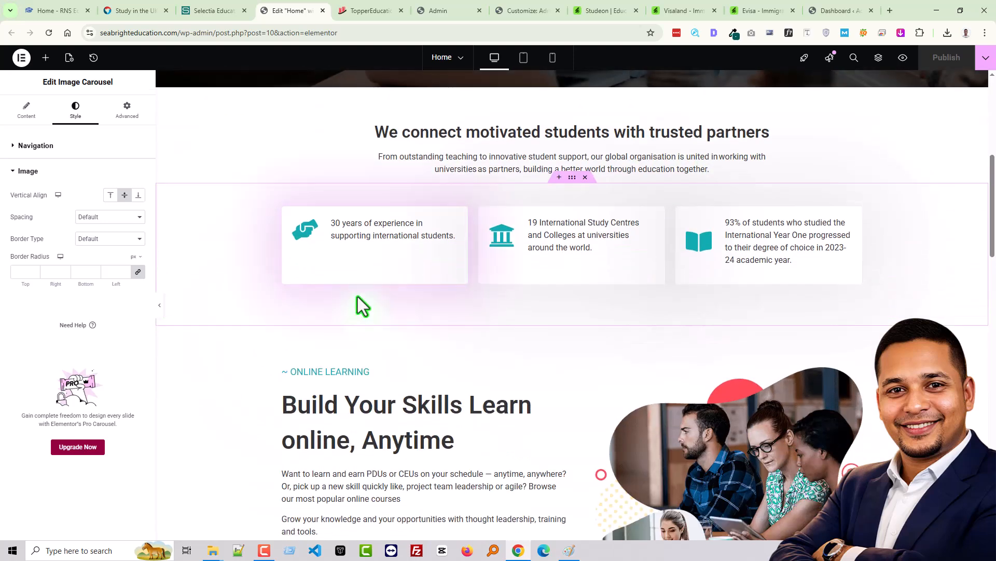
{"action": "scroll", "coordinate": [508, 278], "scroll_direction": "down", "scroll_amount": 3}
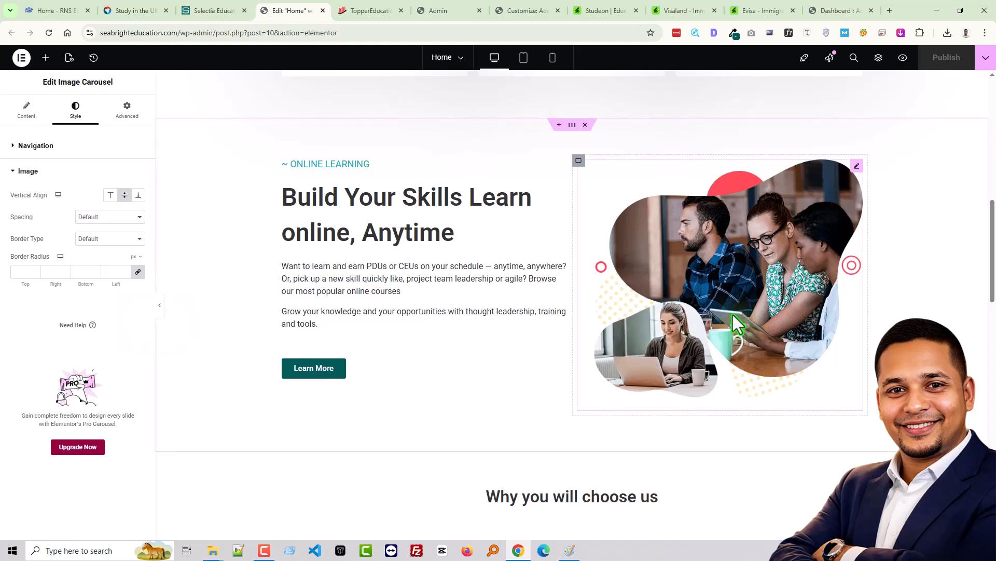
{"action": "scroll", "coordinate": [409, 319], "scroll_direction": "down", "scroll_amount": 2}
{"action": "scroll", "coordinate": [409, 319], "scroll_direction": "down", "scroll_amount": 2}
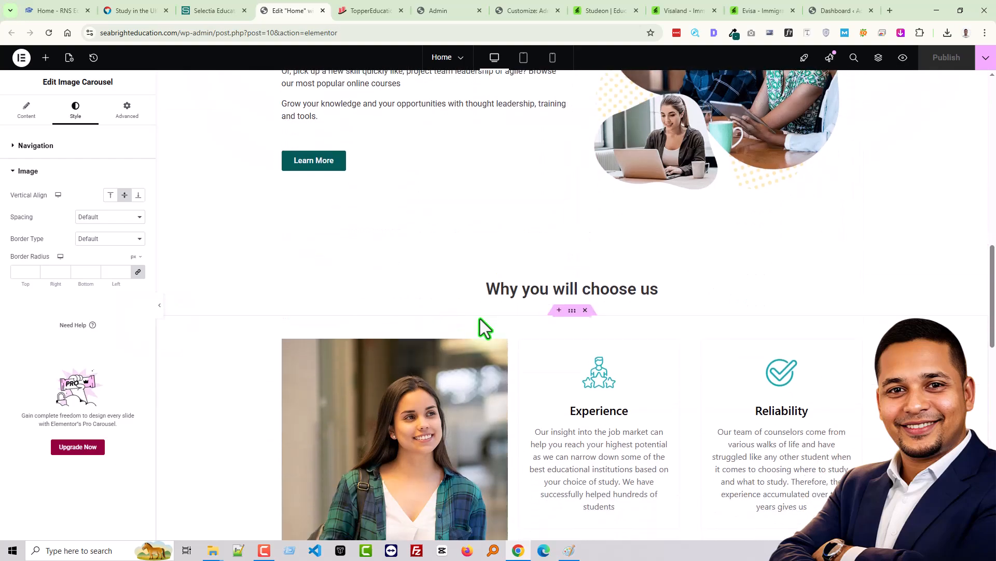
{"action": "scroll", "coordinate": [487, 319], "scroll_direction": "down", "scroll_amount": 2}
{"action": "scroll", "coordinate": [488, 319], "scroll_direction": "up", "scroll_amount": 4}
{"action": "scroll", "coordinate": [488, 319], "scroll_direction": "down", "scroll_amount": 4}
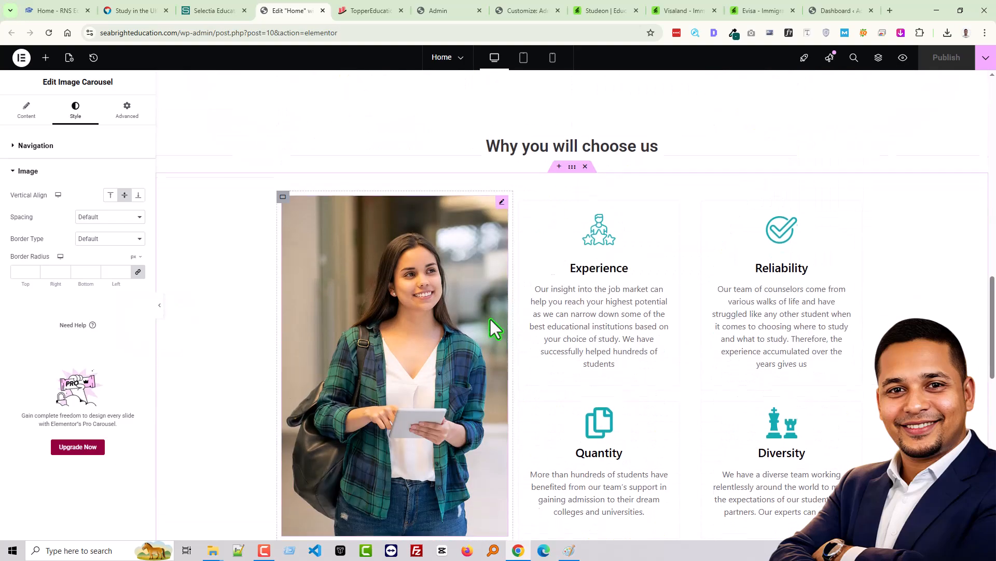
{"action": "scroll", "coordinate": [490, 319], "scroll_direction": "down", "scroll_amount": 5}
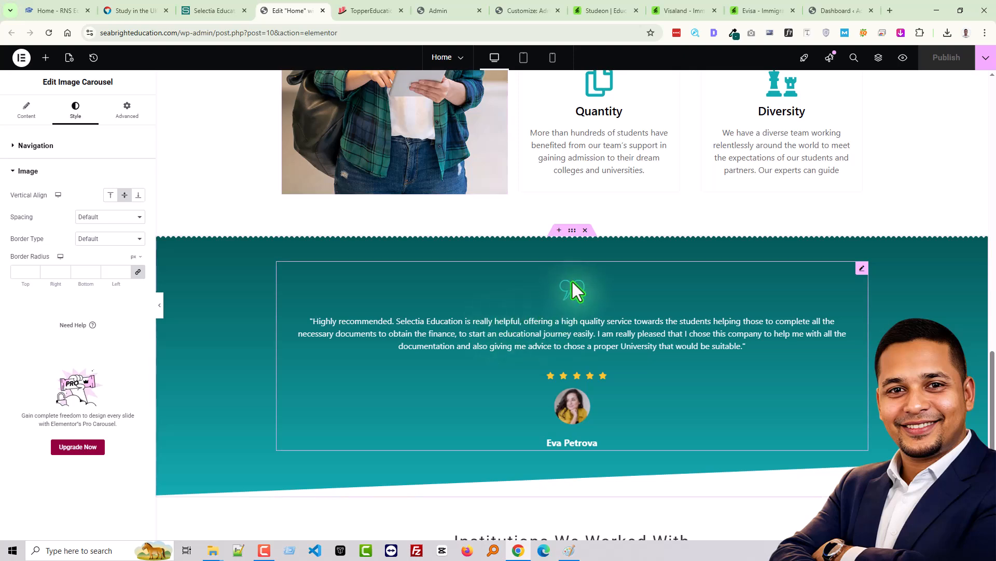
Insert a new single-column Flexbox container between the "Why you will choose us" section and the testimonial section.
{"action": "scroll", "coordinate": [574, 294], "scroll_direction": "up", "scroll_amount": 5}
{"action": "scroll", "coordinate": [575, 299], "scroll_direction": "down", "scroll_amount": 4}
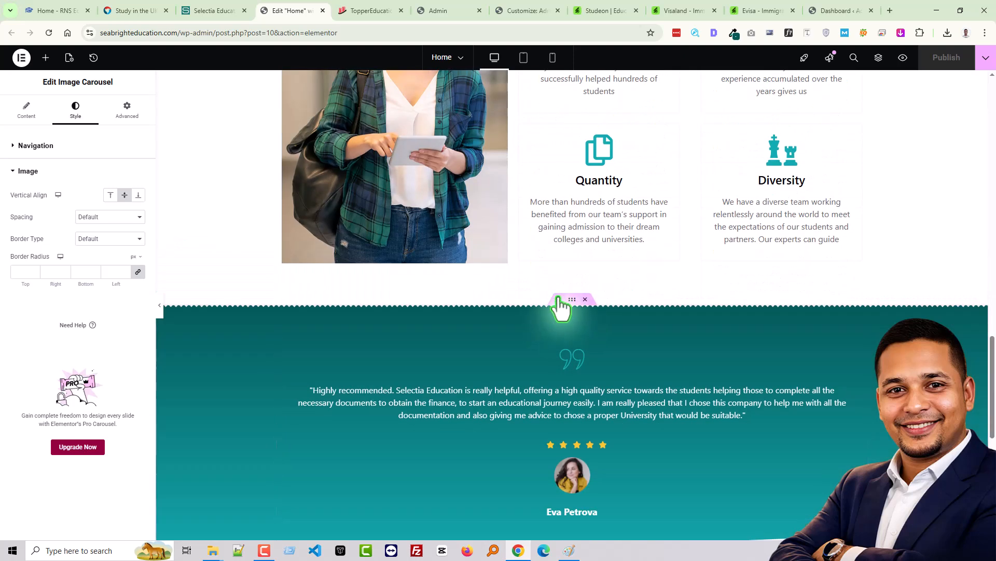
{"action": "left_click", "coordinate": [558, 298]}
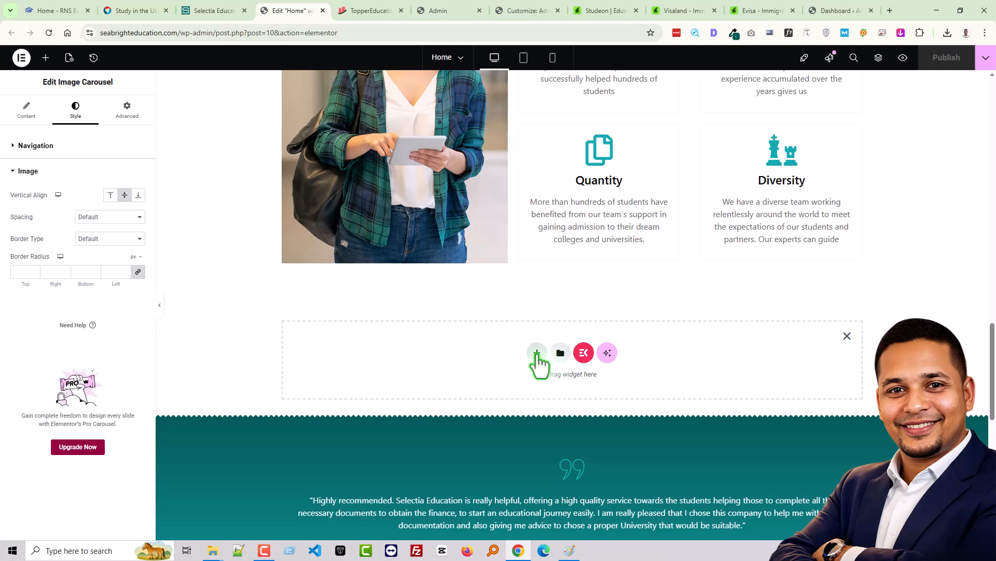
{"action": "left_click", "coordinate": [537, 353]}
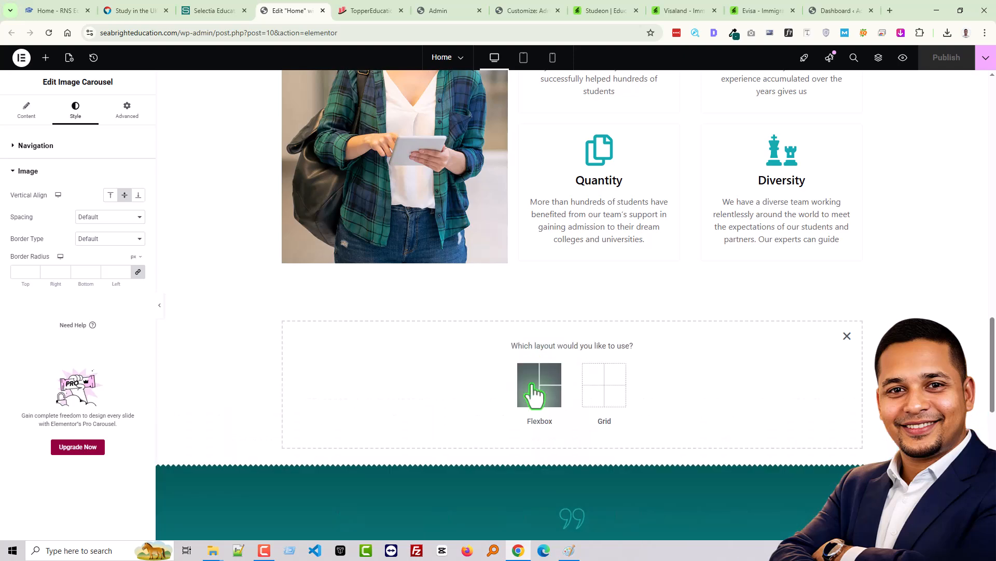
{"action": "left_click", "coordinate": [534, 395]}
{"action": "left_click", "coordinate": [416, 384]}
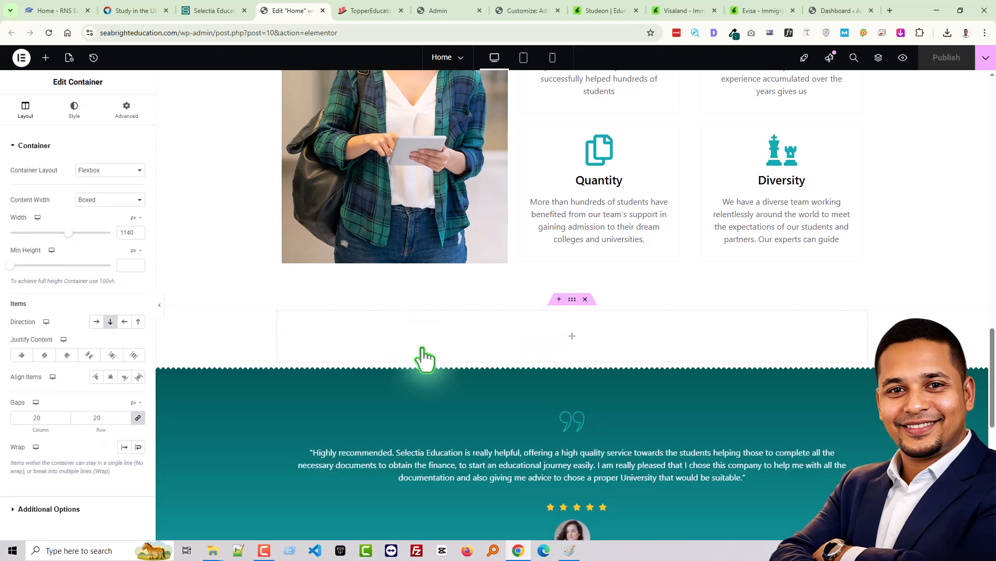
Reorder the browser tabs so the Visaland preview sits directly after the Elementor editor, and return to the editor.
{"action": "left_click", "coordinate": [365, 9]}
{"action": "left_click_drag", "start_coordinate": [687, 4], "coordinate": [540, 8]}
{"action": "left_click_drag", "start_coordinate": [459, 7], "coordinate": [390, 16]}
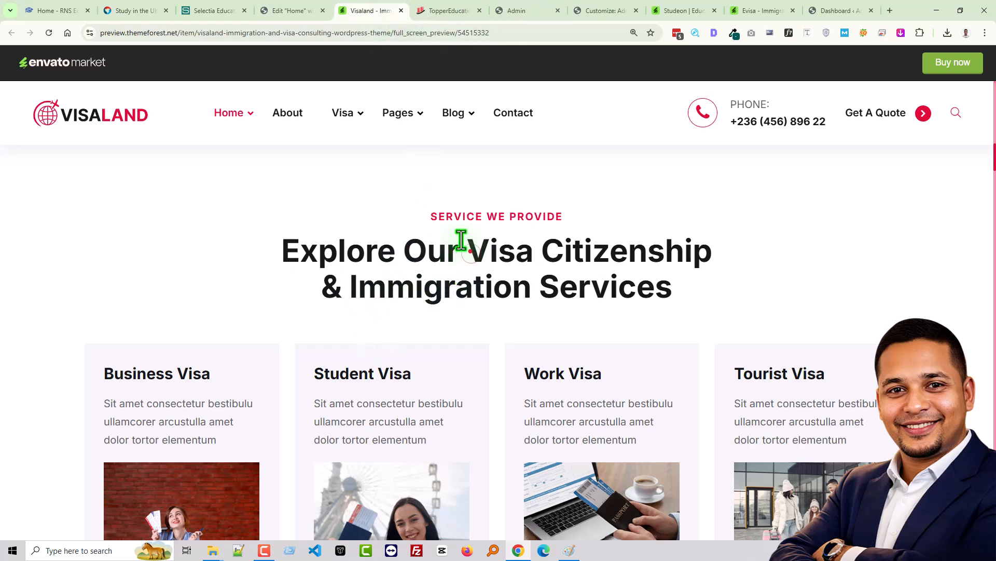
{"action": "left_click", "coordinate": [285, 9]}
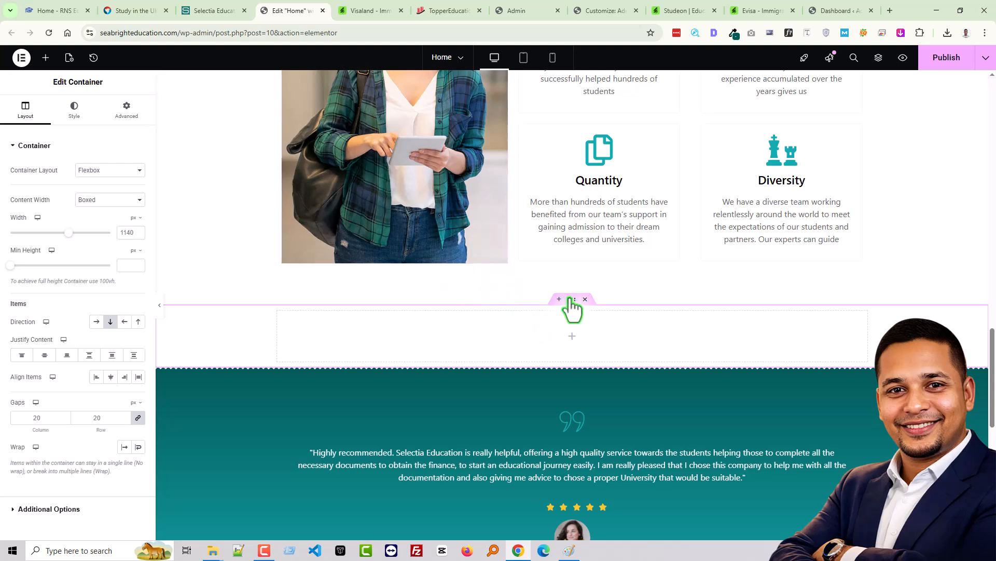
Unlink the new container's padding values and set its top and bottom padding to 70 px.
{"action": "left_click", "coordinate": [126, 110]}
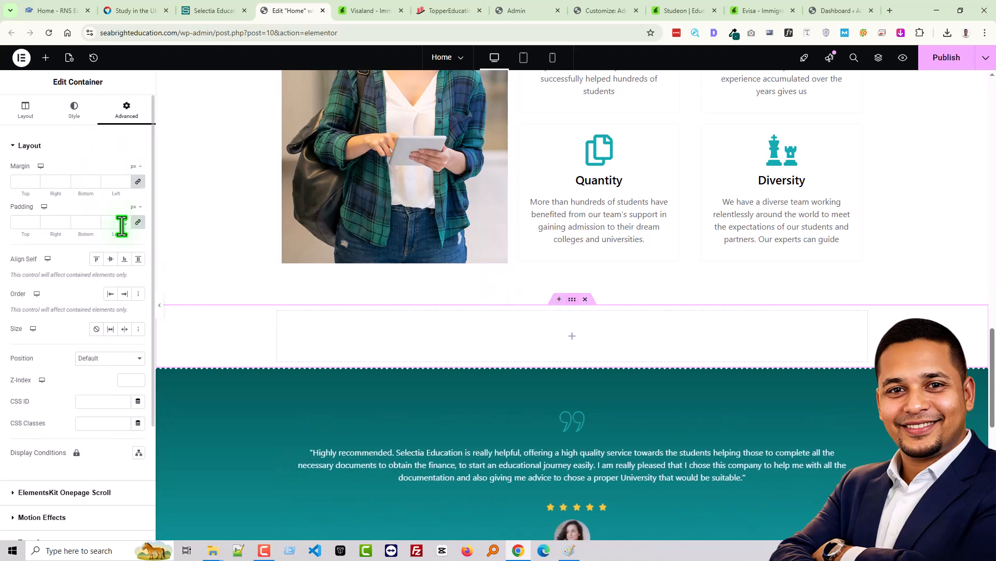
{"action": "left_click", "coordinate": [137, 223]}
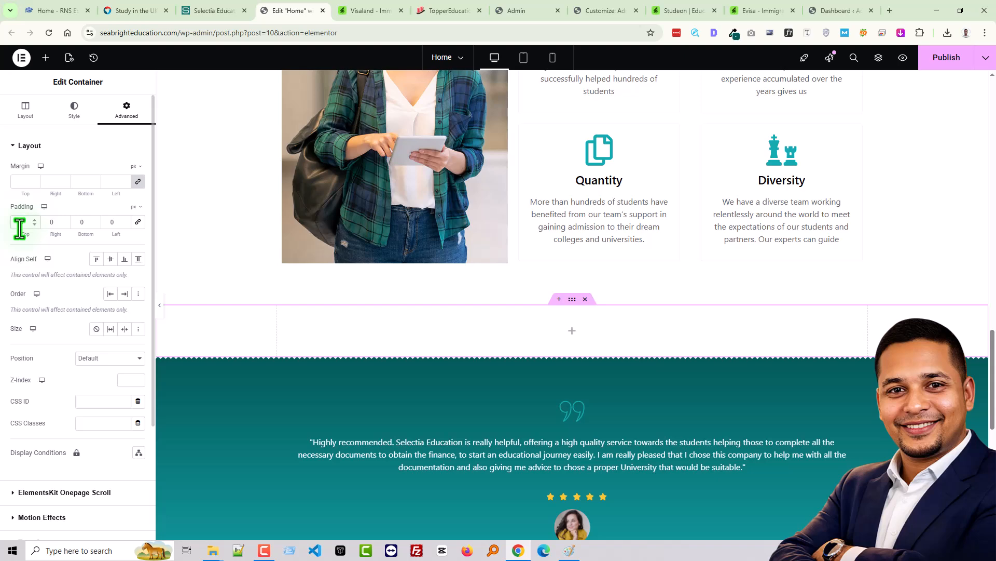
{"action": "left_click", "coordinate": [19, 224]}
{"action": "type", "text": "70"}
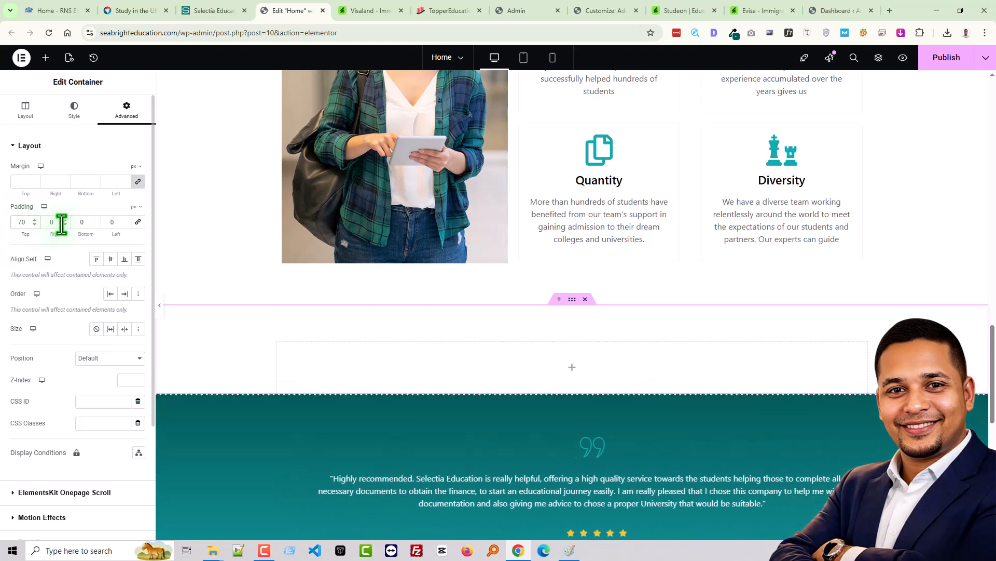
{"action": "type", "text": "70"}
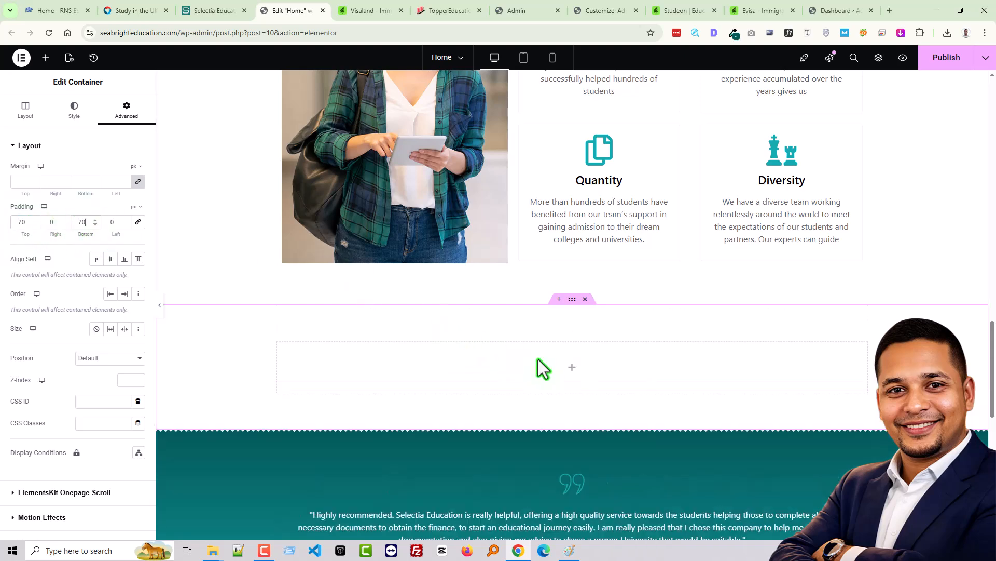
Copy the "Why you will choose us" heading and paste it into the new empty container.
{"action": "left_click", "coordinate": [571, 372]}
{"action": "scroll", "coordinate": [574, 383], "scroll_direction": "up", "scroll_amount": 6}
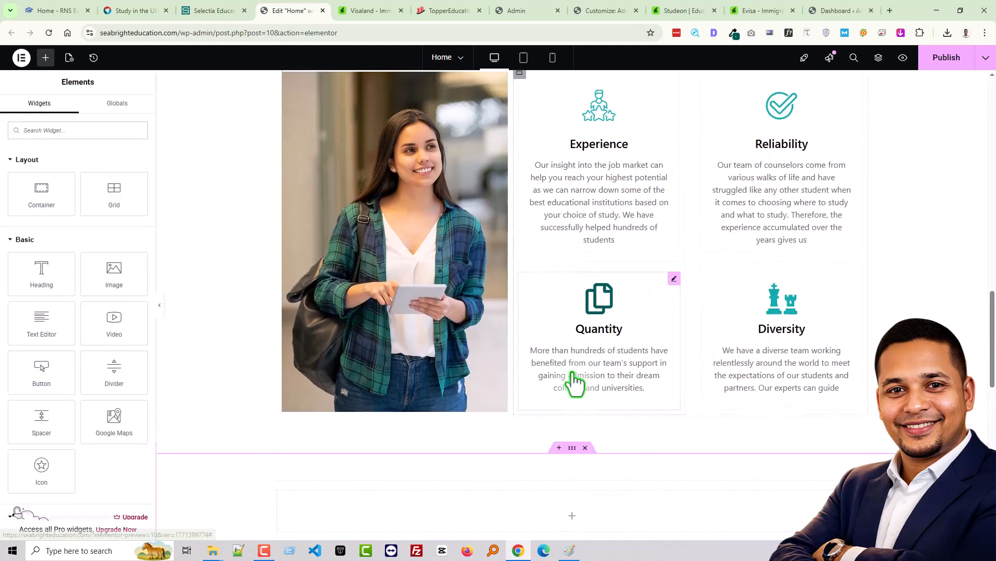
{"action": "right_click", "coordinate": [579, 144]}
{"action": "left_click", "coordinate": [593, 198]}
{"action": "scroll", "coordinate": [504, 304], "scroll_direction": "down", "scroll_amount": 6}
{"action": "right_click", "coordinate": [516, 305]}
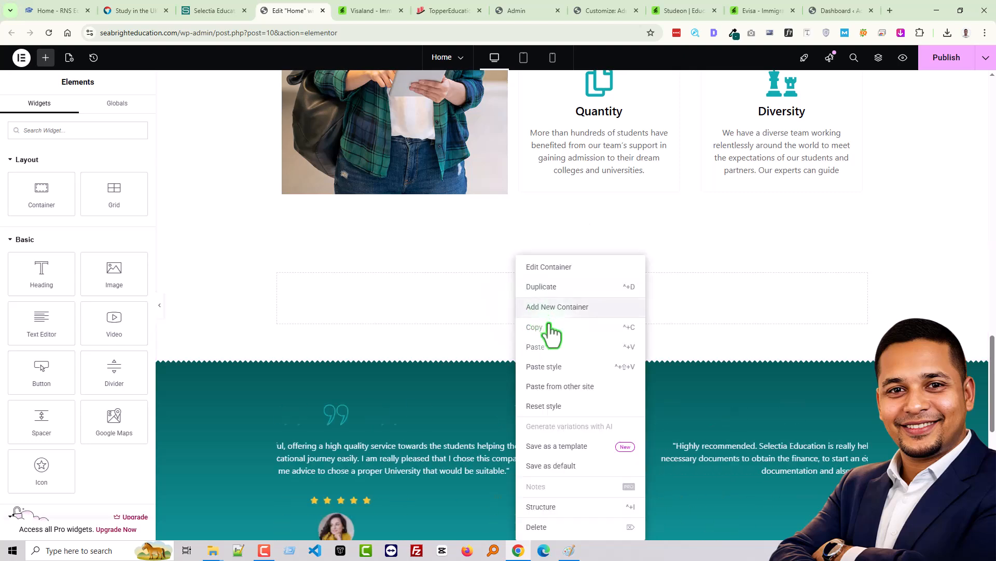
{"action": "left_click", "coordinate": [540, 347]}
Copy the "Service We Provide" subtitle from the Visaland preview and use it as the pasted heading's title.
{"action": "left_click", "coordinate": [384, 10]}
{"action": "mouse_move", "coordinate": [398, 113]}
{"action": "mouse_move", "coordinate": [423, 226]}
{"action": "left_click", "coordinate": [604, 224]}
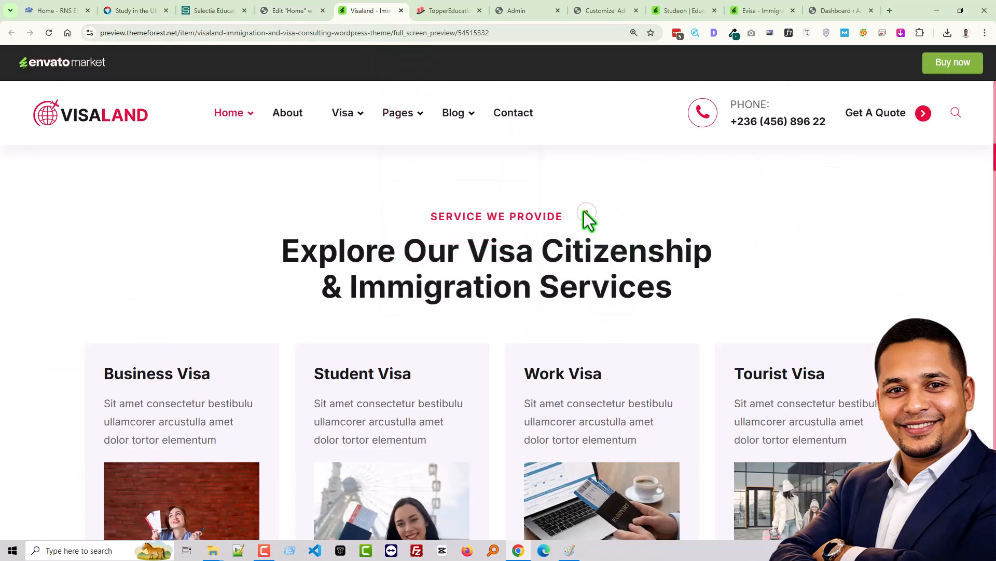
{"action": "left_click_drag", "start_coordinate": [533, 215], "coordinate": [419, 217]}
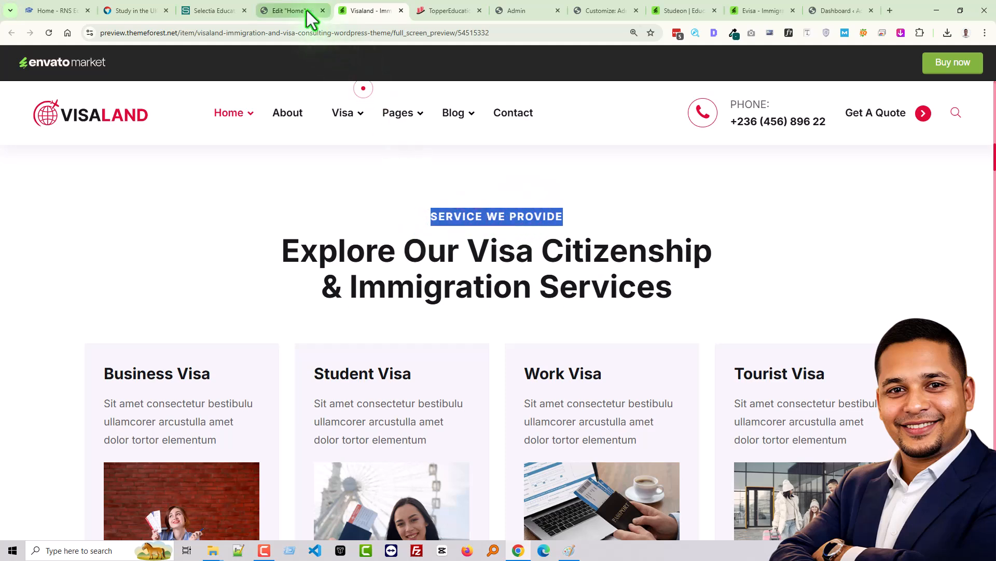
{"action": "left_click", "coordinate": [291, 10]}
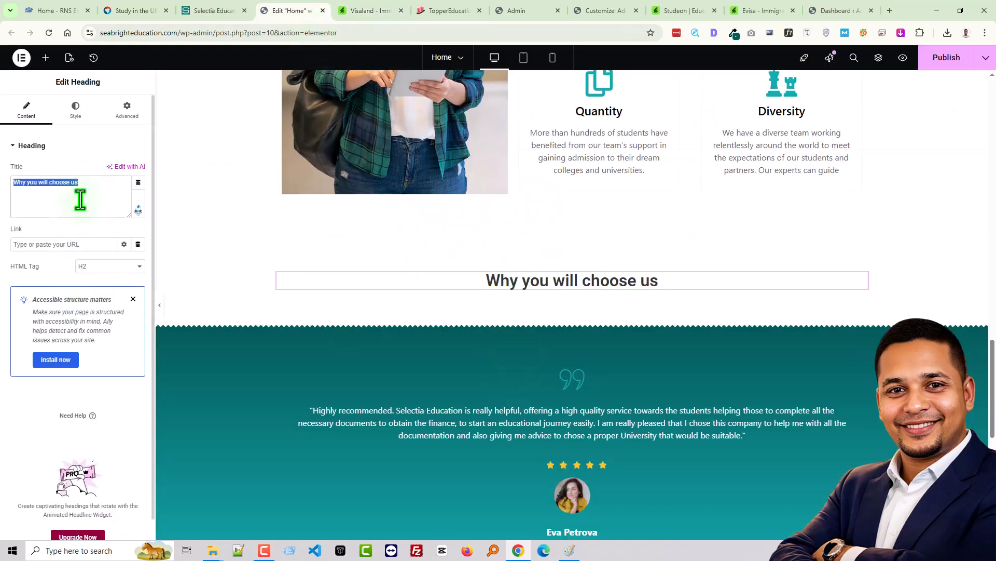
{"action": "type", "text": "Service We Provide"}
Set the text transform of the "Service We Provide" heading to Uppercase in its typography style.
{"action": "left_click", "coordinate": [84, 108]}
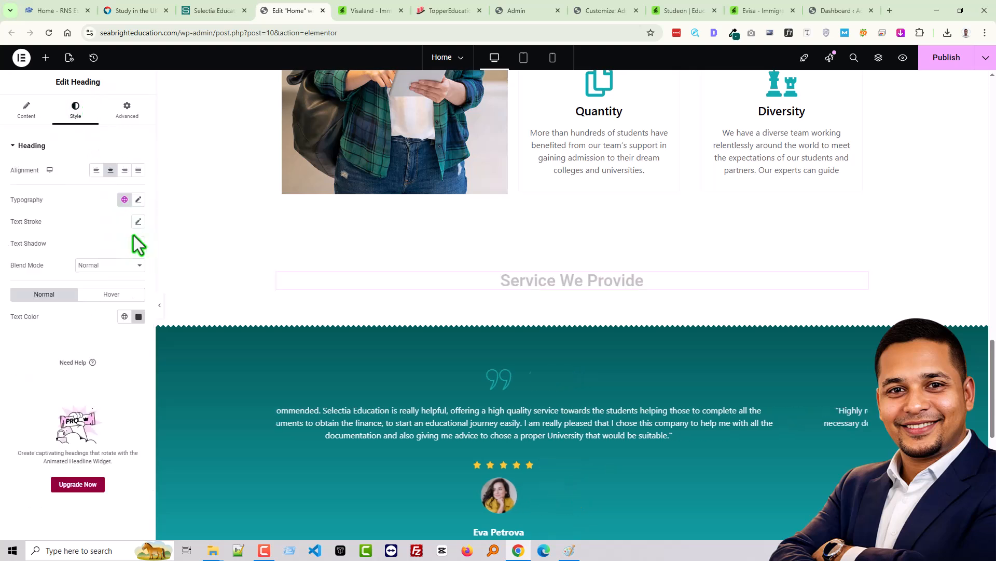
{"action": "left_click", "coordinate": [138, 199]}
{"action": "left_click", "coordinate": [106, 324]}
{"action": "left_click", "coordinate": [103, 351]}
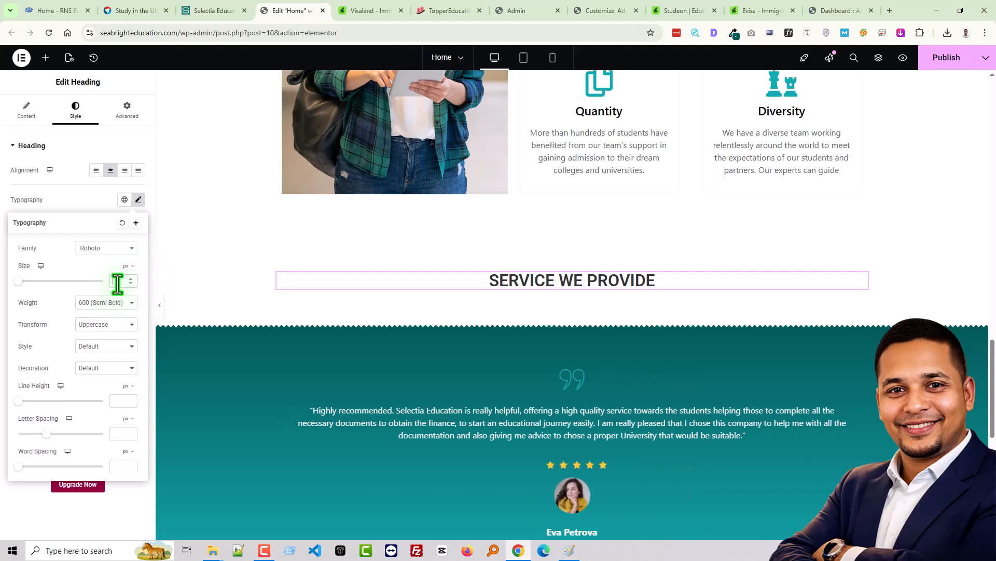
Set the "Service We Provide" heading's font size to 24 px and its weight to 400 (Normal).
{"action": "type", "text": "18"}
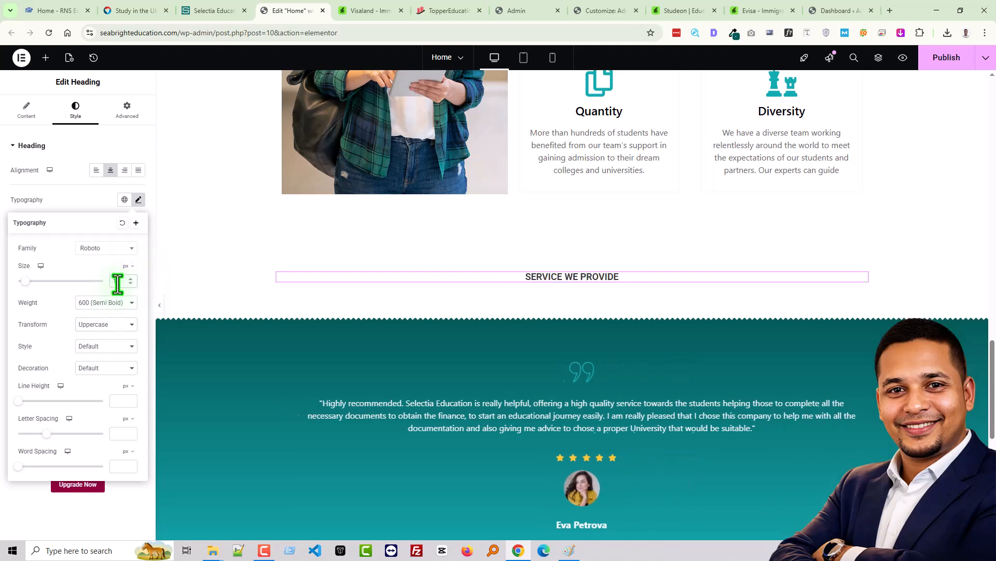
{"action": "key", "text": "ctrl+a"}
{"action": "type", "text": "24"}
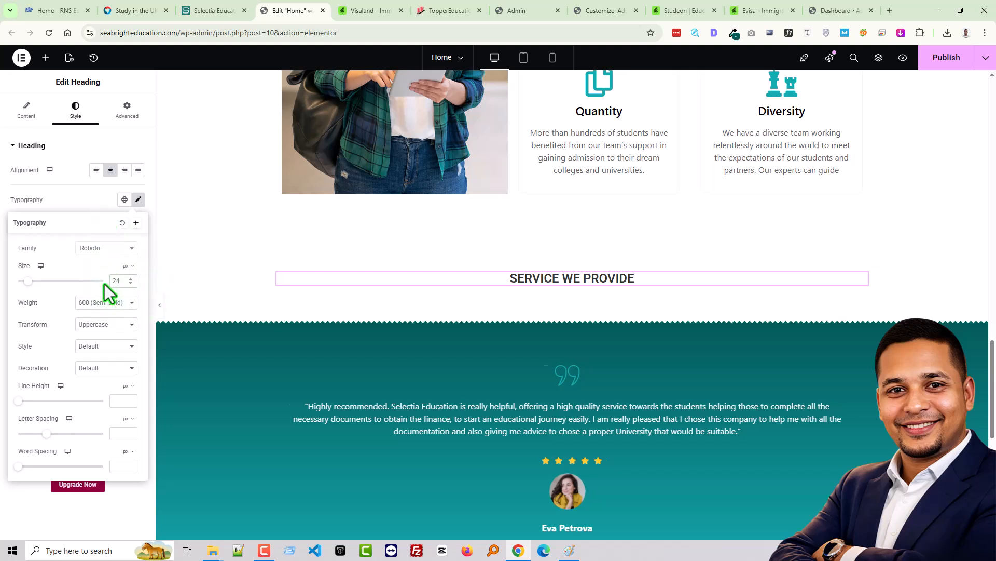
{"action": "left_click", "coordinate": [102, 302]}
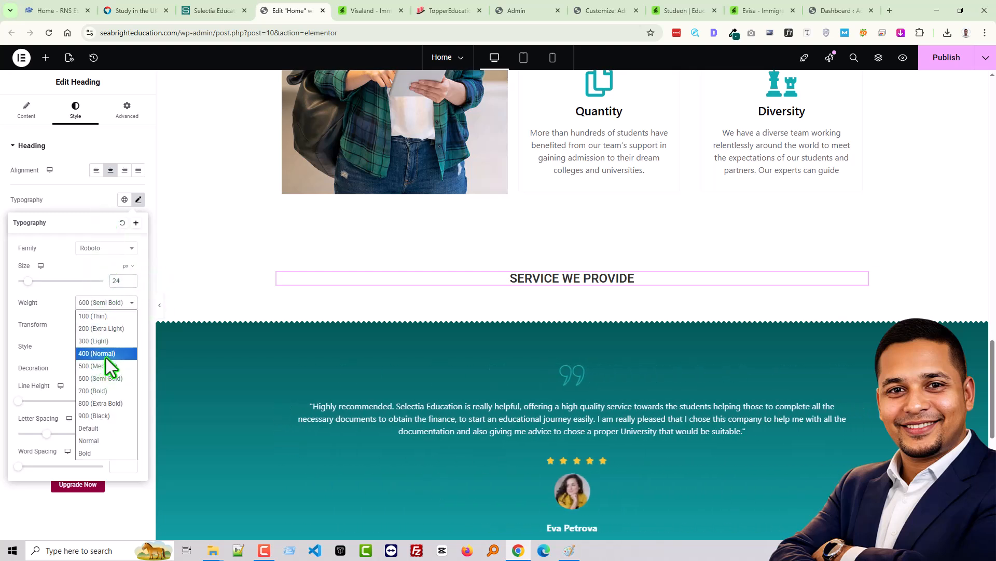
{"action": "left_click", "coordinate": [105, 355]}
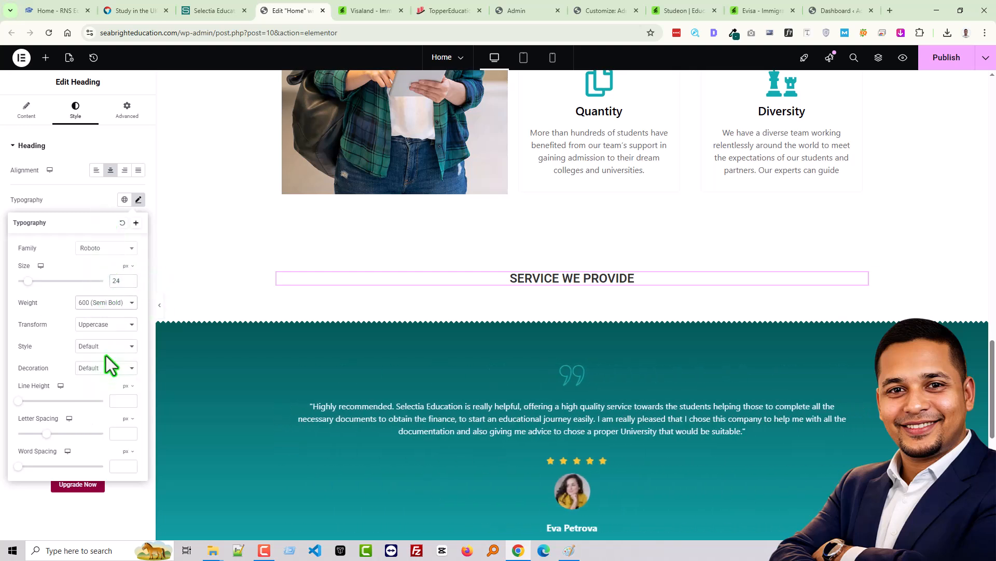
{"action": "left_click", "coordinate": [98, 198]}
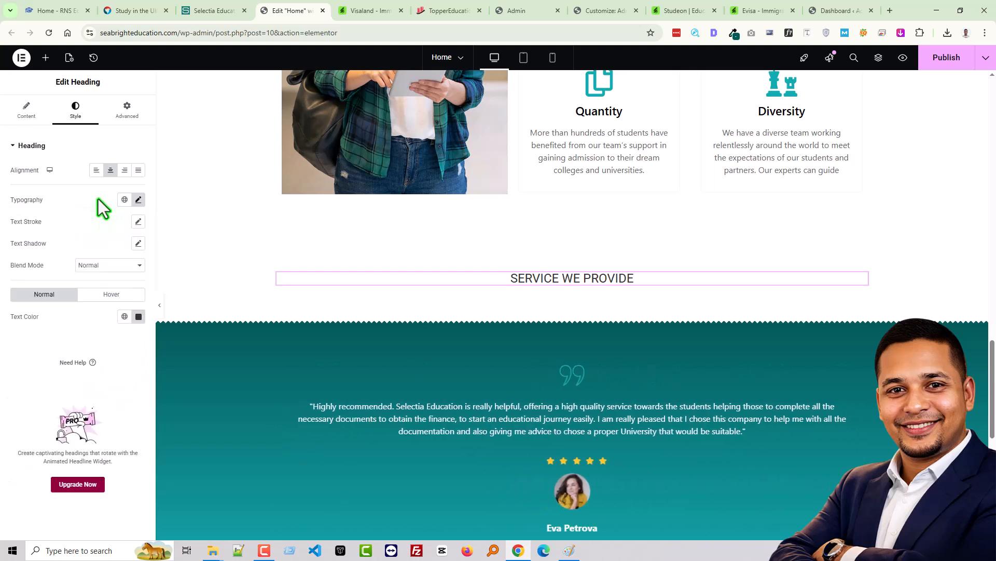
Change the HTML tag of the "Service We Provide" heading to H3.
{"action": "left_click", "coordinate": [30, 111]}
{"action": "left_click", "coordinate": [92, 266]}
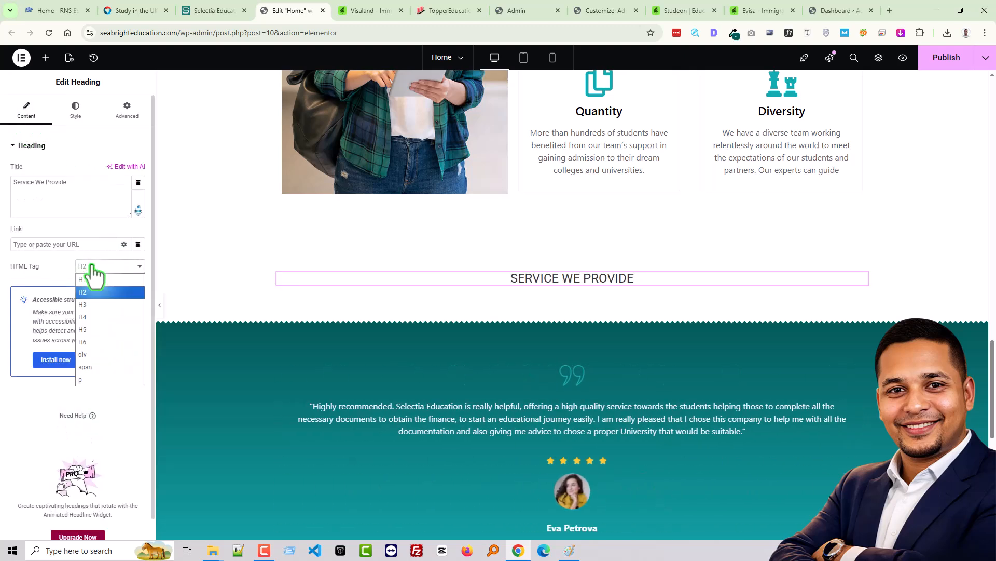
{"action": "left_click", "coordinate": [83, 305]}
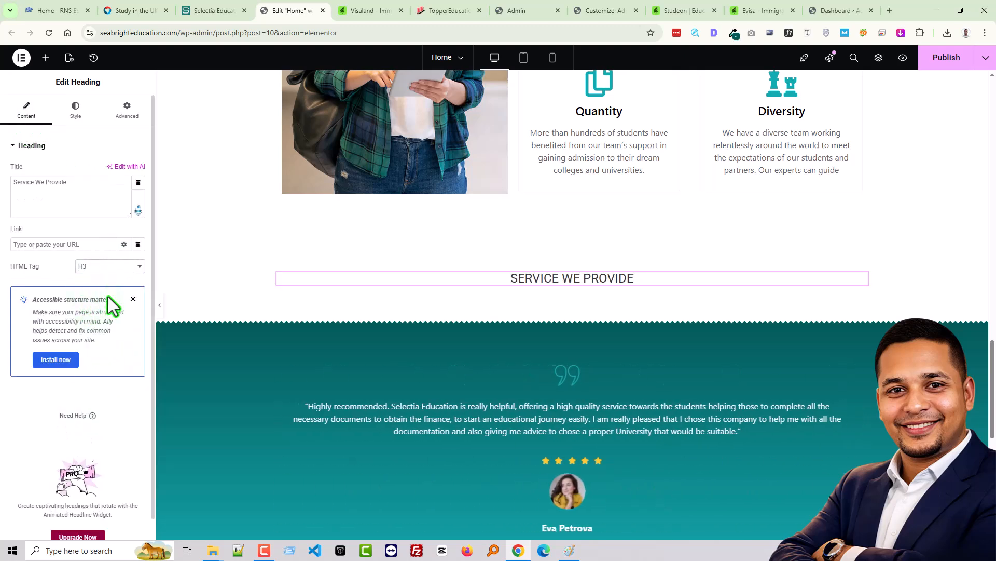
Duplicate the "Service We Provide" heading and set the copy's HTML tag to H2.
{"action": "right_click", "coordinate": [566, 278]}
{"action": "left_click", "coordinate": [585, 312]}
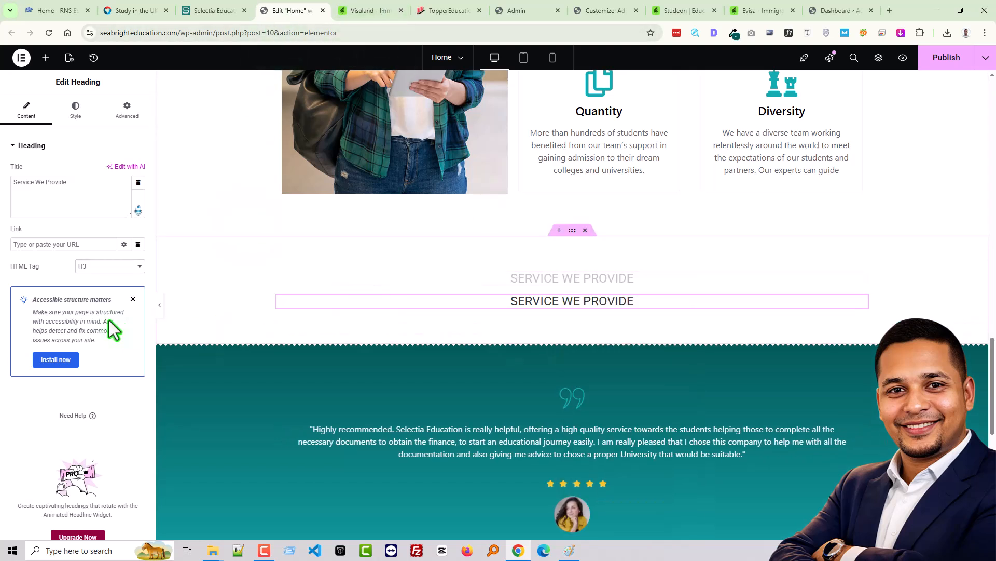
{"action": "left_click", "coordinate": [94, 268]}
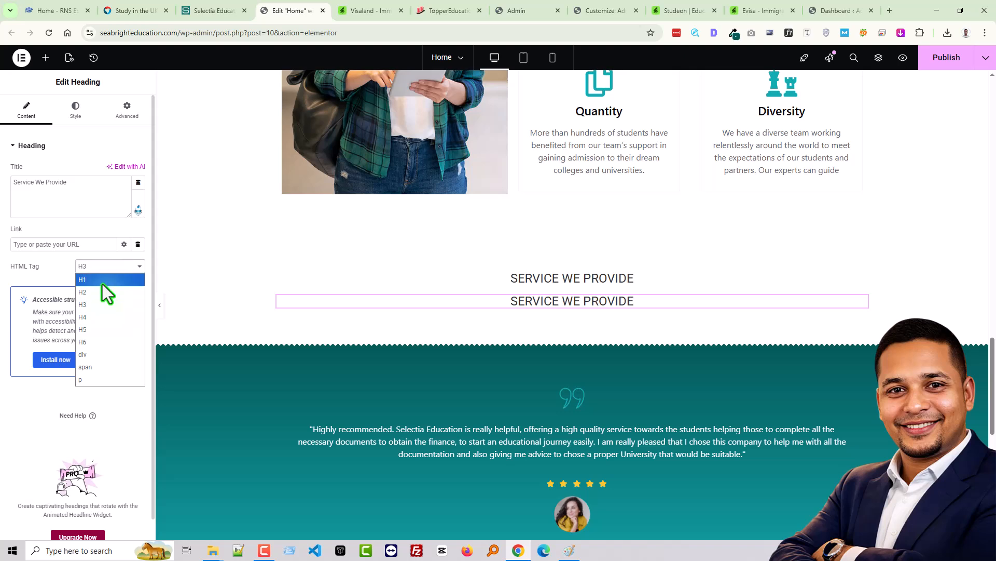
{"action": "left_click", "coordinate": [95, 292]}
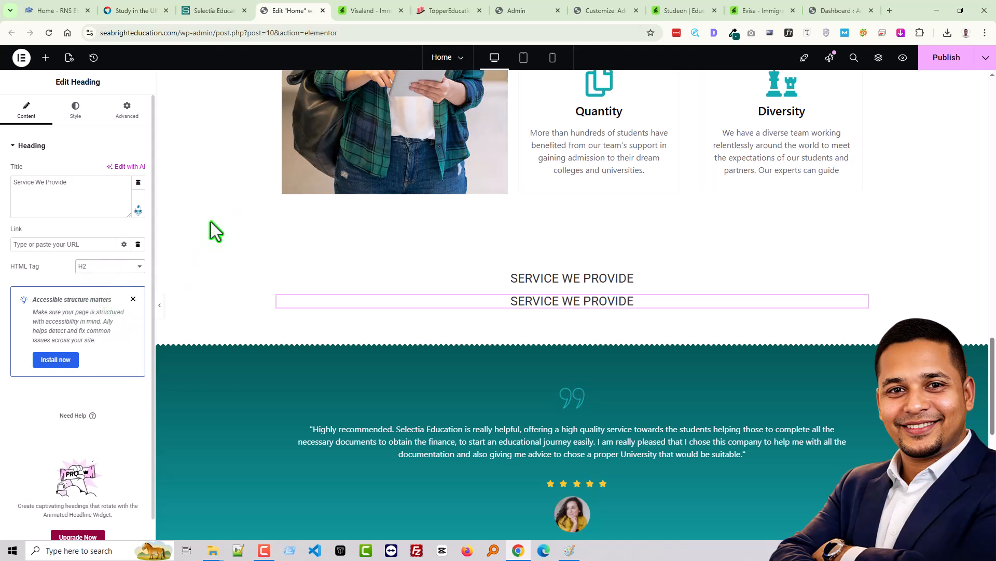
Copy "Explore Our Visa Citizenship & Immigration Services" from the Visaland preview and use it as the duplicated heading's title.
{"action": "left_click", "coordinate": [364, 10]}
{"action": "left_click", "coordinate": [292, 255]}
{"action": "left_click_drag", "start_coordinate": [281, 251], "coordinate": [666, 281]}
{"action": "key", "text": "ctrl+c"}
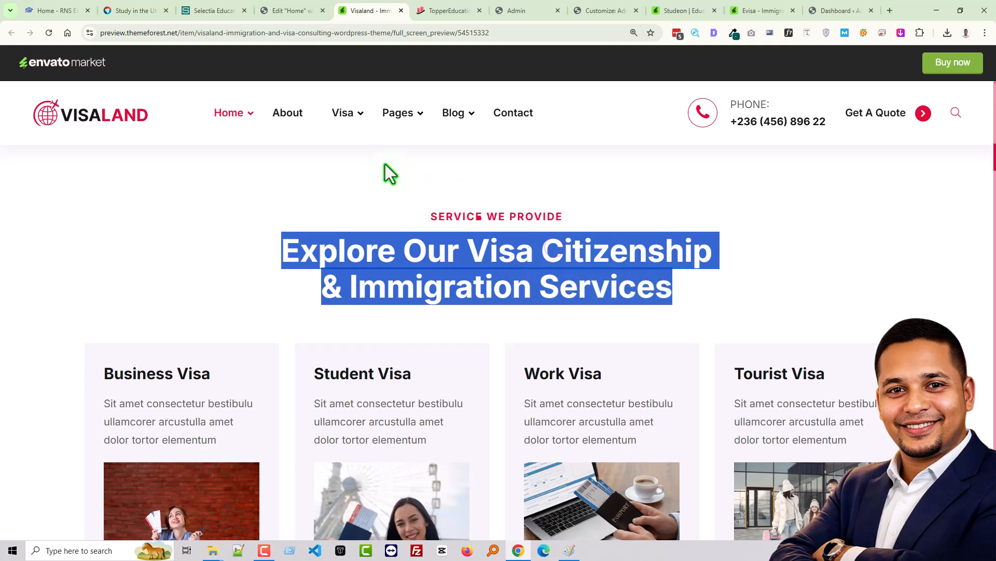
{"action": "left_click", "coordinate": [288, 10]}
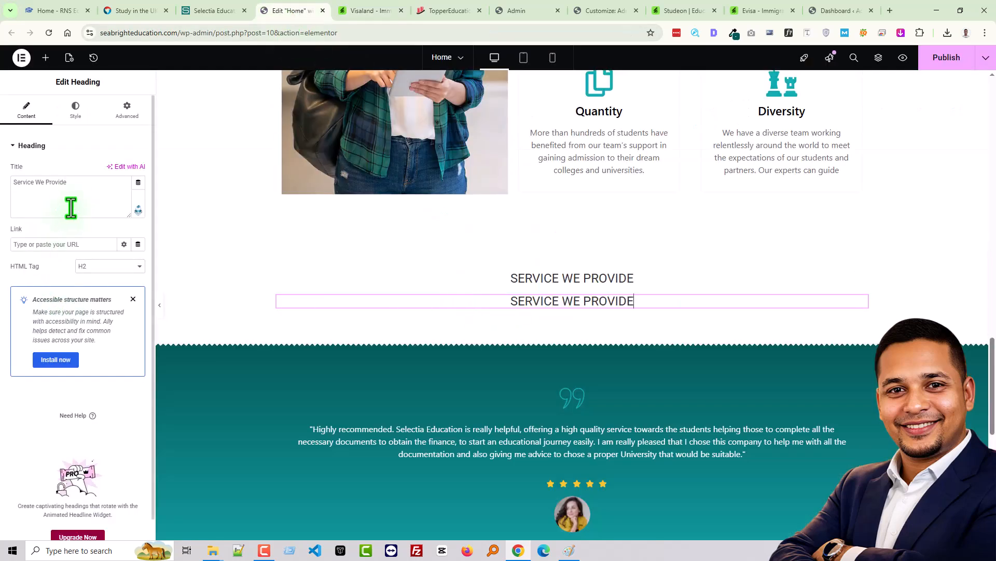
{"action": "key", "text": "ctrl+v"}
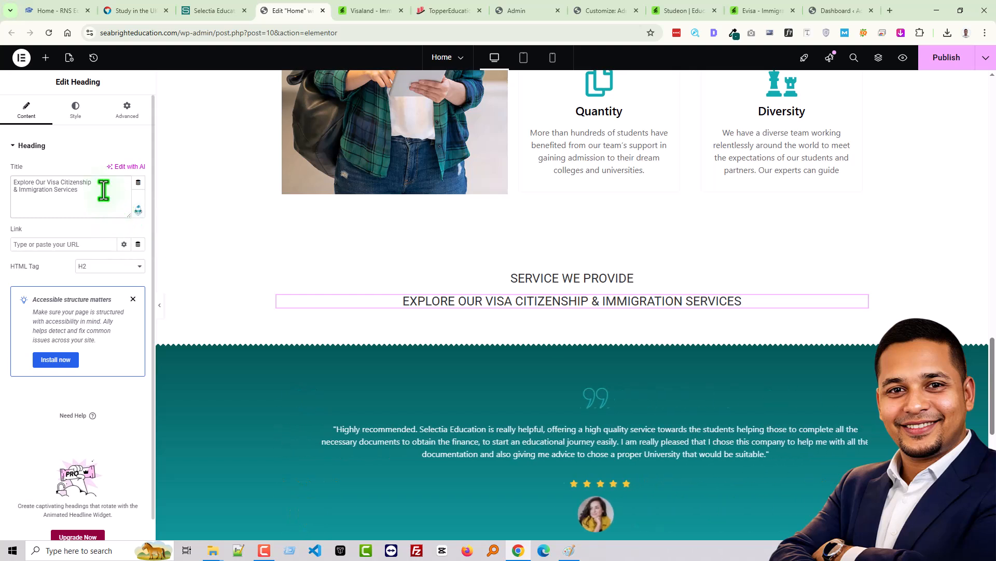
Set the "Explore Our Visa Citizenship" heading's font size to 48 px and compare it with the Visaland preview.
{"action": "left_click", "coordinate": [76, 110]}
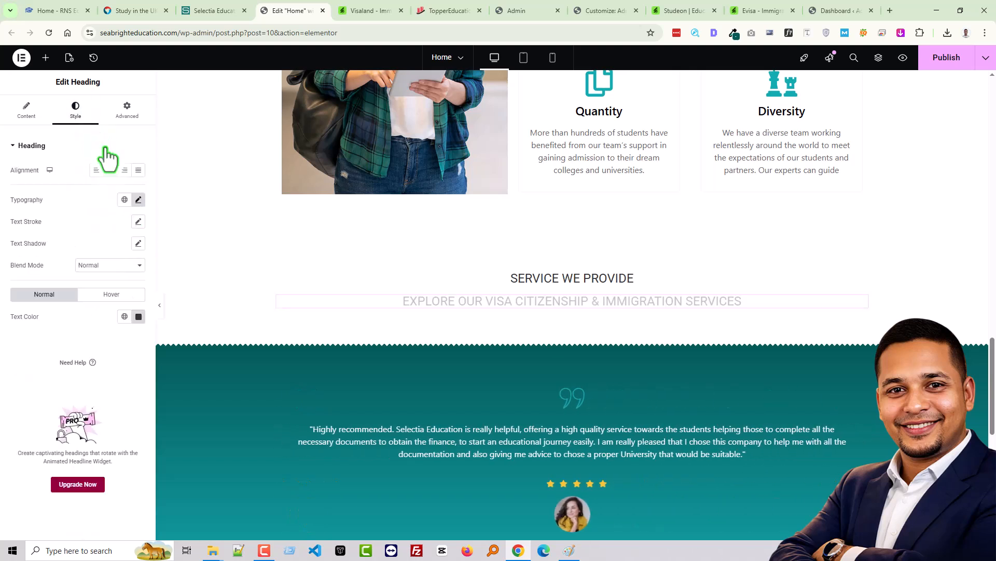
{"action": "left_click", "coordinate": [138, 199]}
{"action": "double_click", "coordinate": [121, 281]}
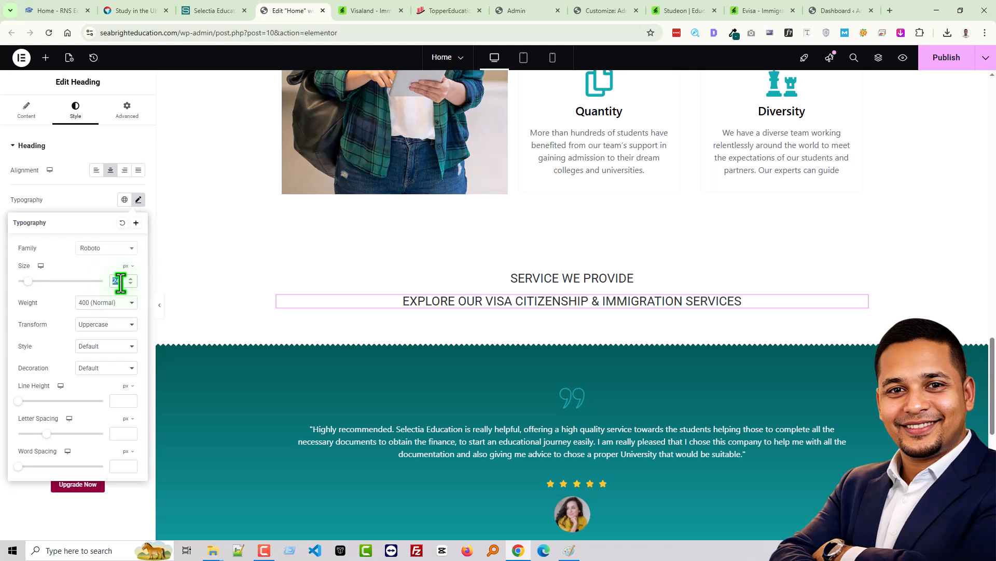
{"action": "type", "text": "50"}
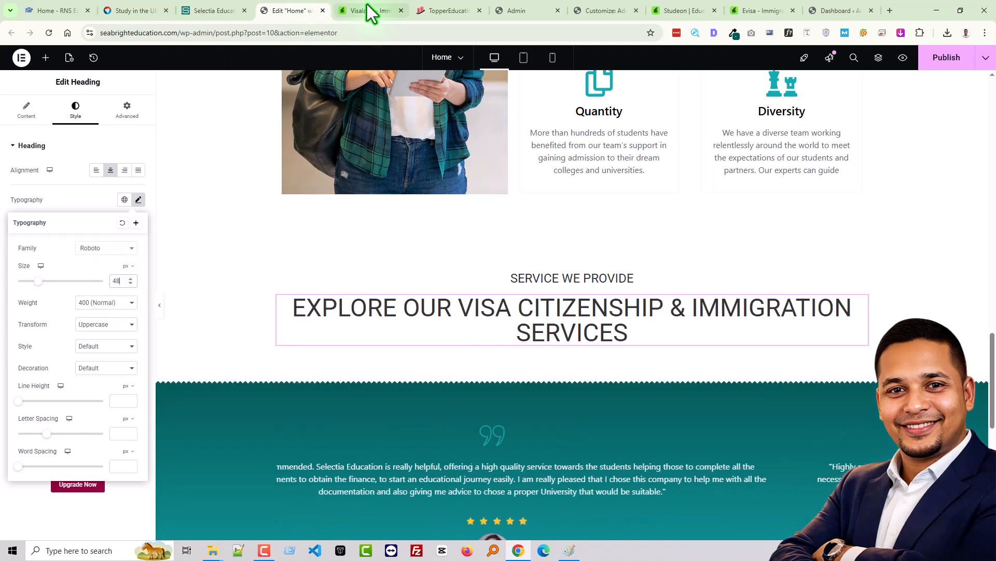
{"action": "left_click", "coordinate": [368, 9]}
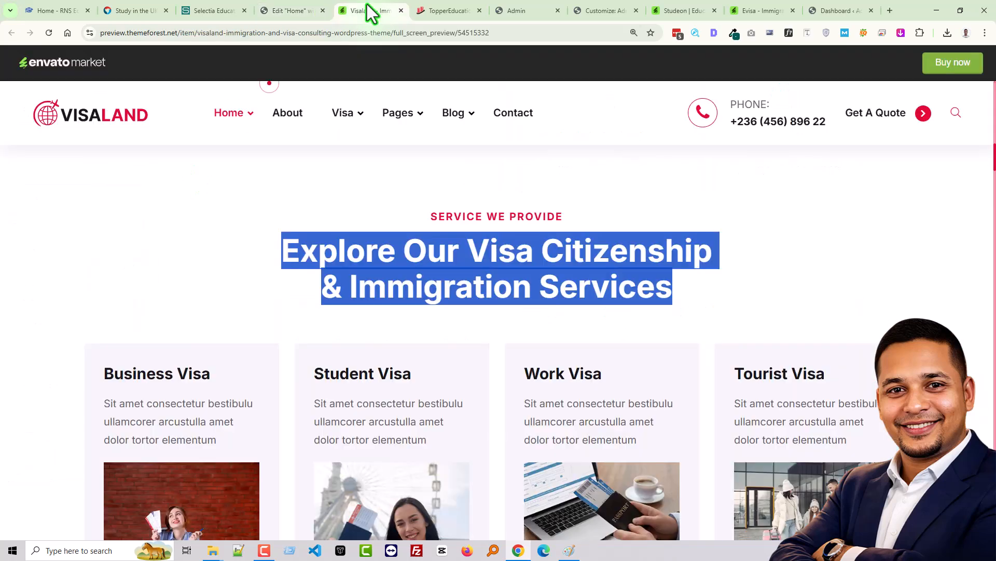
{"action": "left_click", "coordinate": [276, 10]}
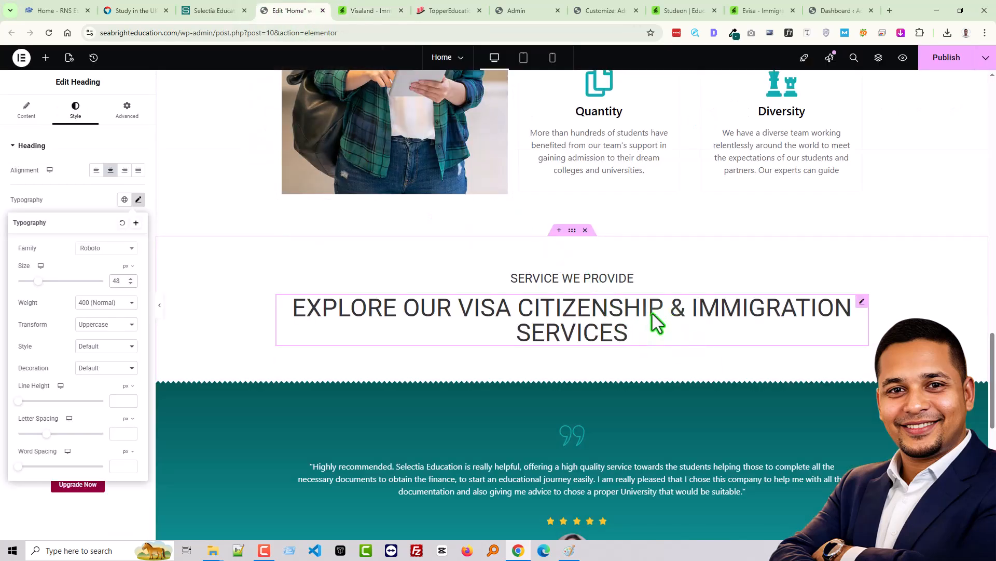
Insert a <br> line break after "Citizenship" in the H2 heading's title.
{"action": "left_click", "coordinate": [26, 110]}
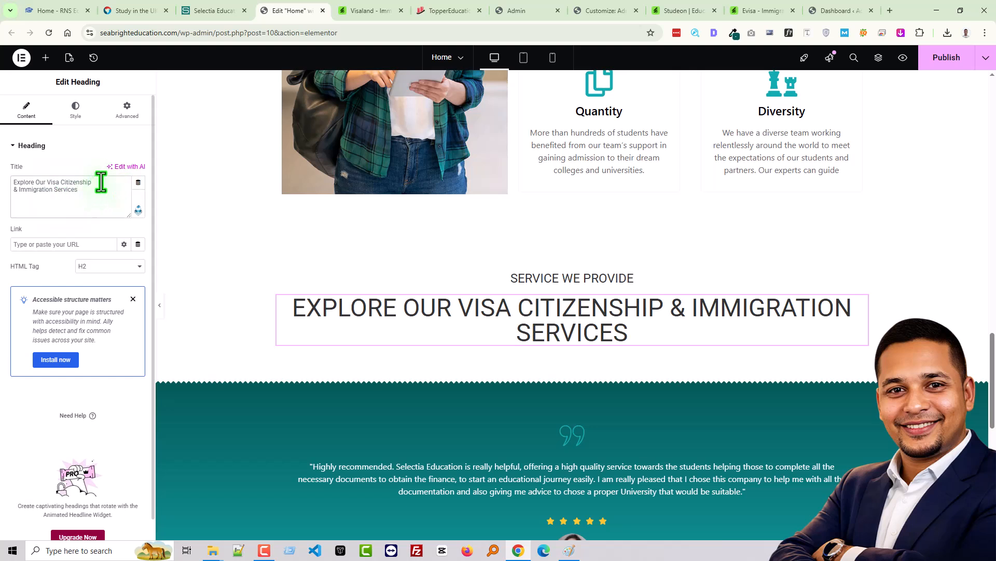
{"action": "type", "text": "<b"}
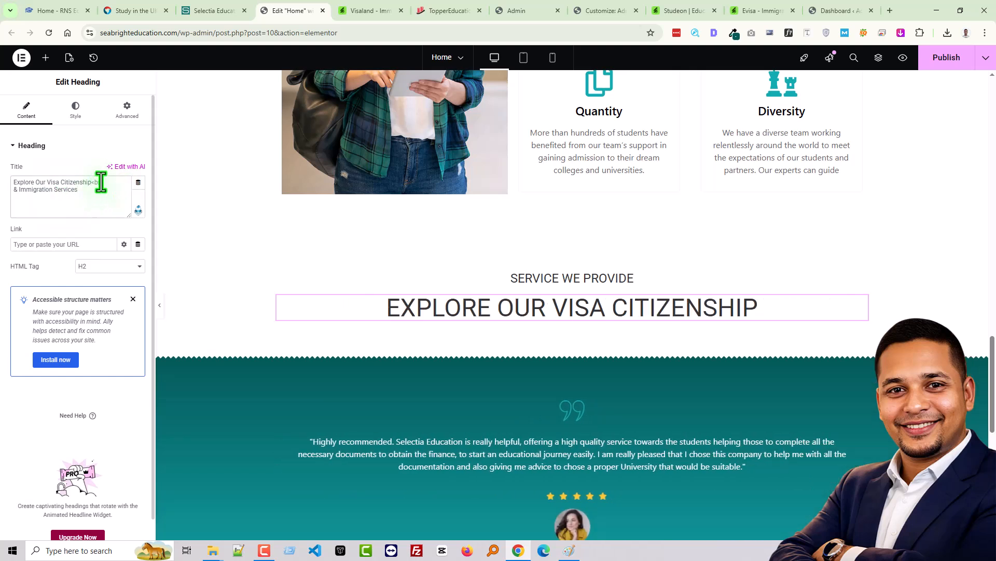
{"action": "type", "text": "r>"}
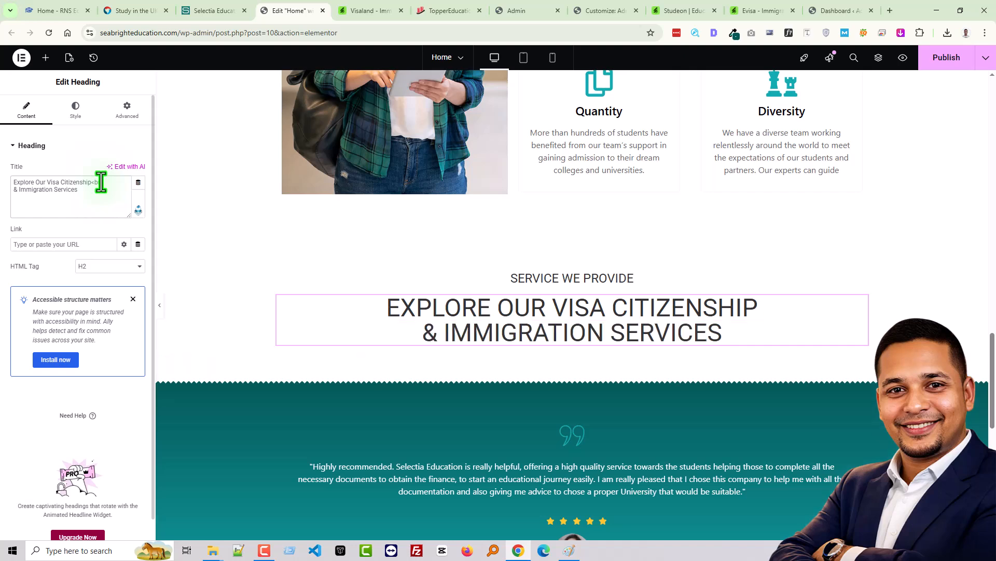
Set the H2 heading's font weight to 600 (Semi Bold) and its line height to 68 px.
{"action": "left_click", "coordinate": [73, 114]}
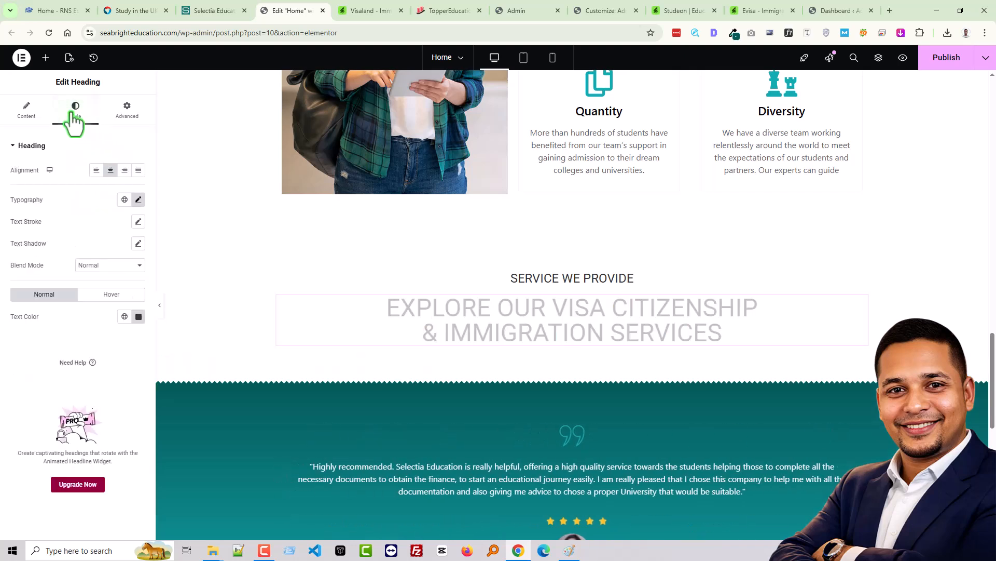
{"action": "left_click", "coordinate": [138, 200]}
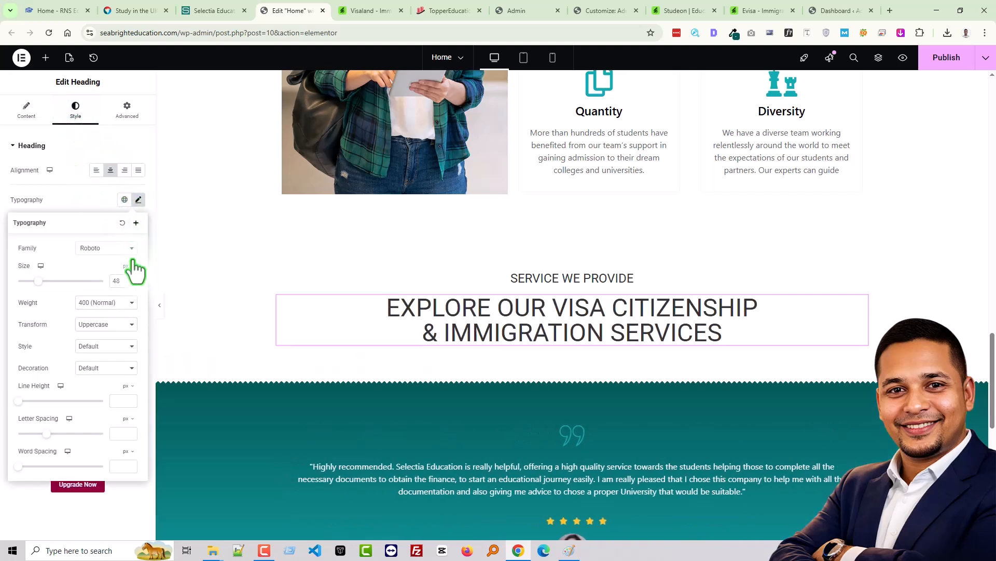
{"action": "left_click", "coordinate": [108, 305]}
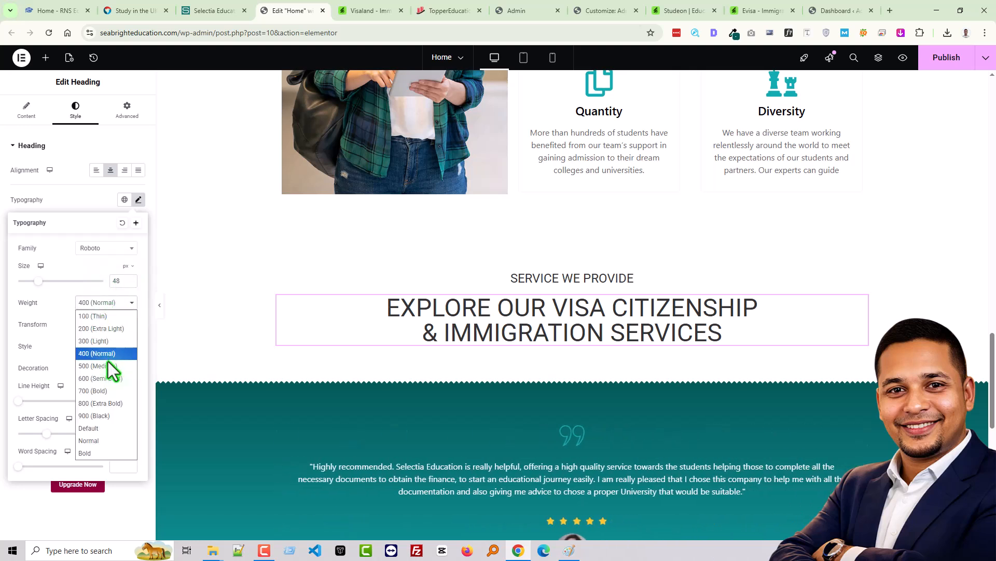
{"action": "left_click", "coordinate": [112, 378]}
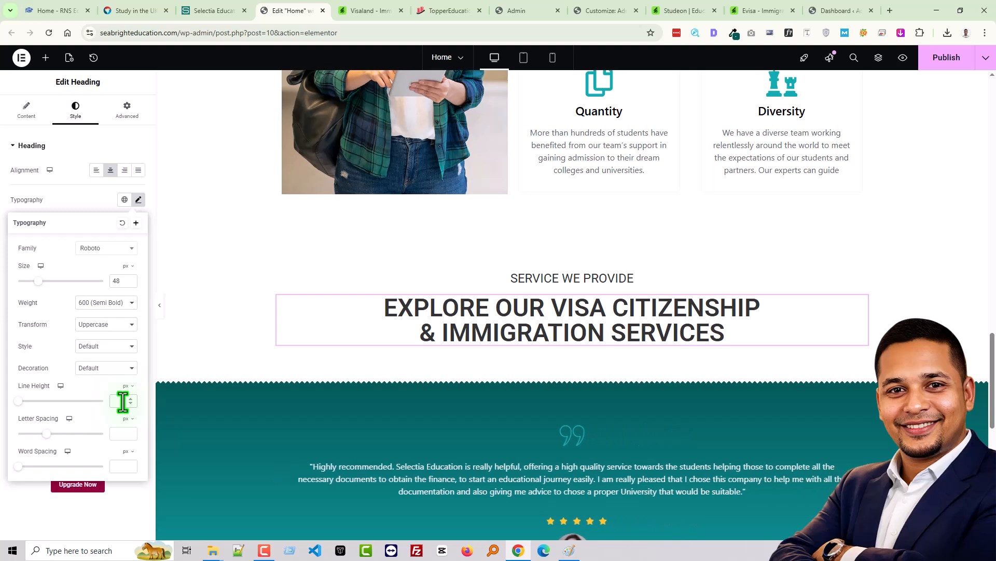
{"action": "type", "text": "68"}
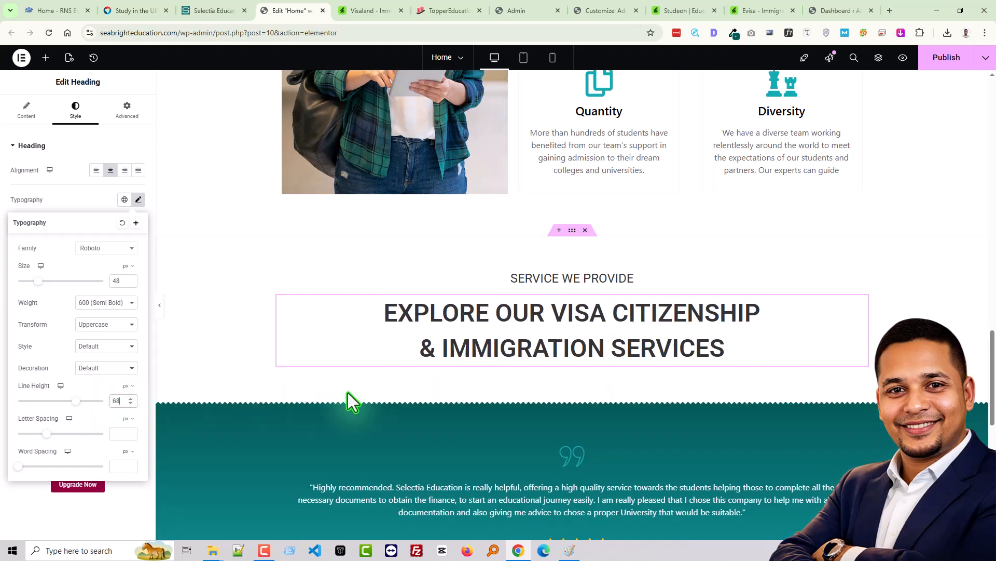
Add a new flexbox container with four equal columns between the services headings and the testimonial section.
{"action": "scroll", "coordinate": [543, 363], "scroll_direction": "down", "scroll_amount": 2}
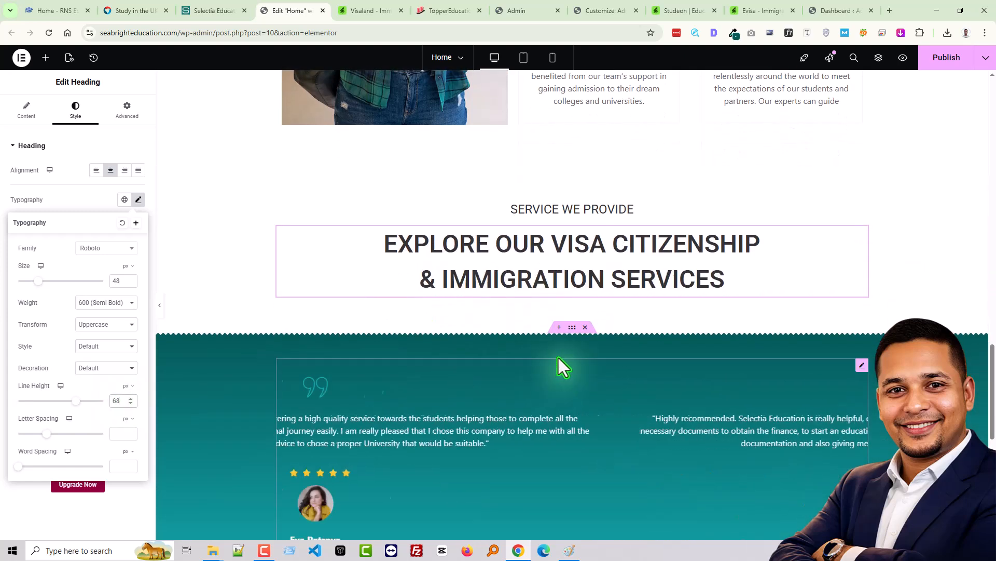
{"action": "left_click", "coordinate": [559, 329]}
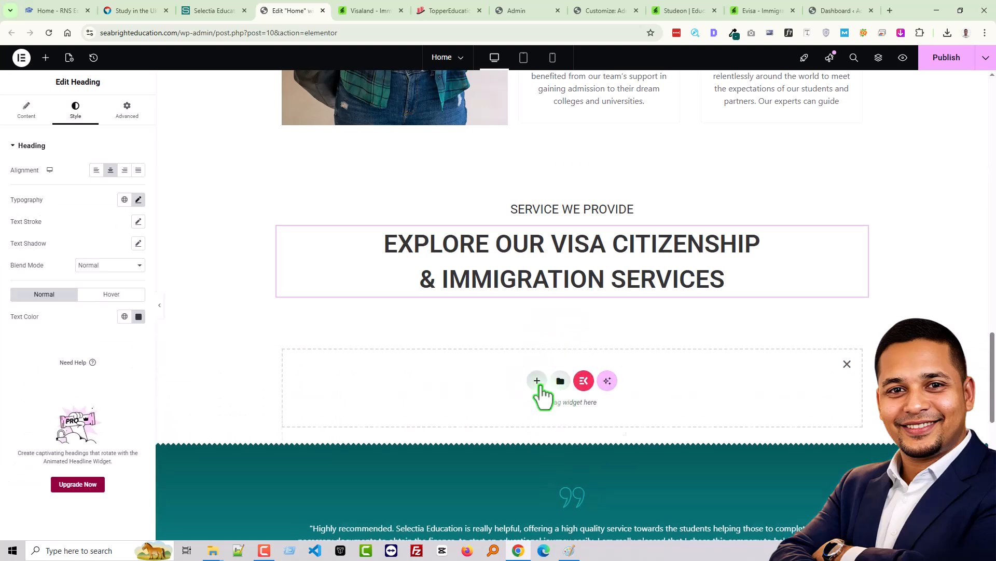
{"action": "left_click", "coordinate": [538, 383]}
{"action": "left_click", "coordinate": [529, 424]}
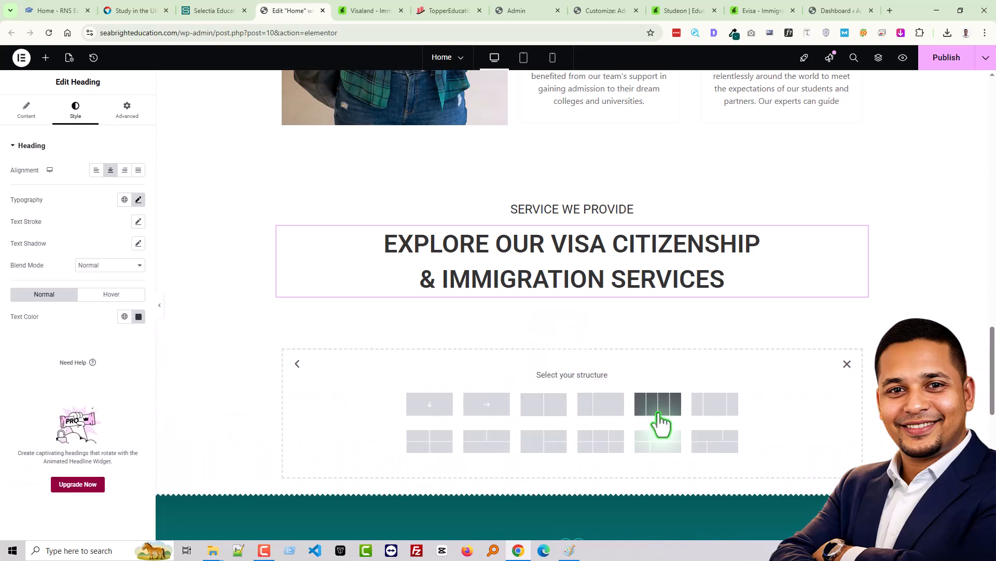
{"action": "left_click", "coordinate": [599, 405]}
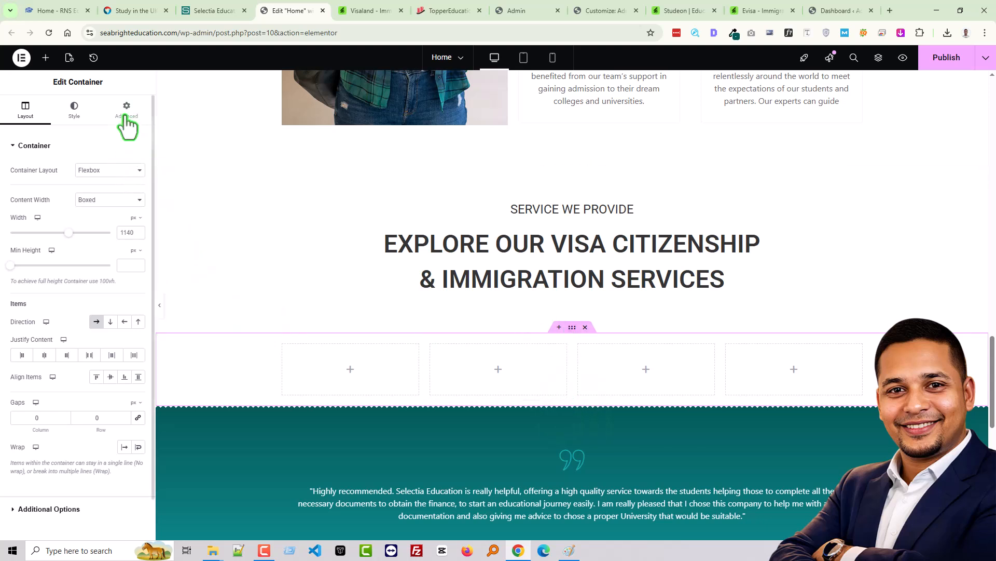
Set the four-column container's padding to 70 px at the bottom and 0 on the other sides.
{"action": "left_click", "coordinate": [127, 110]}
{"action": "left_click", "coordinate": [78, 222]}
{"action": "type", "text": "0"}
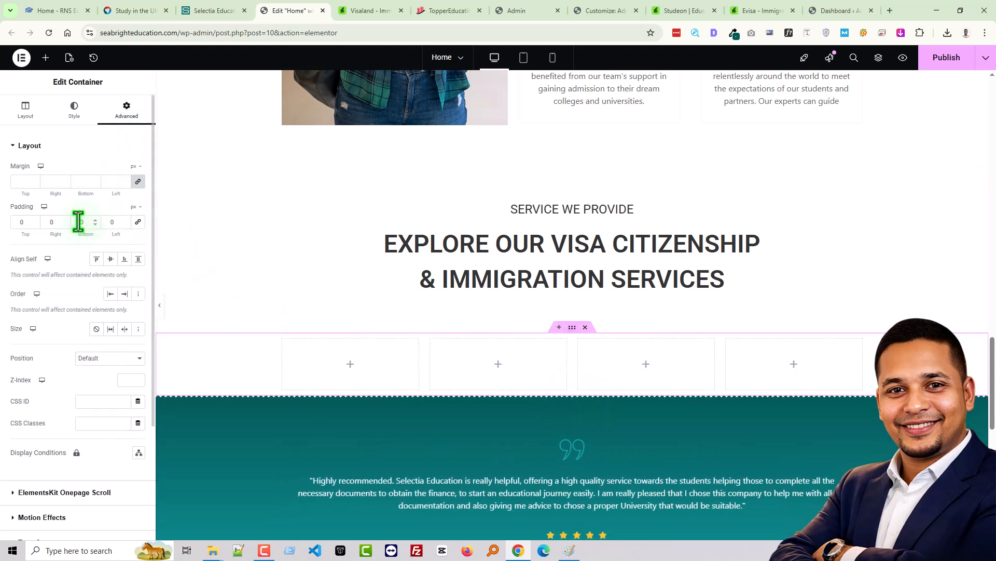
{"action": "type", "text": "700"}
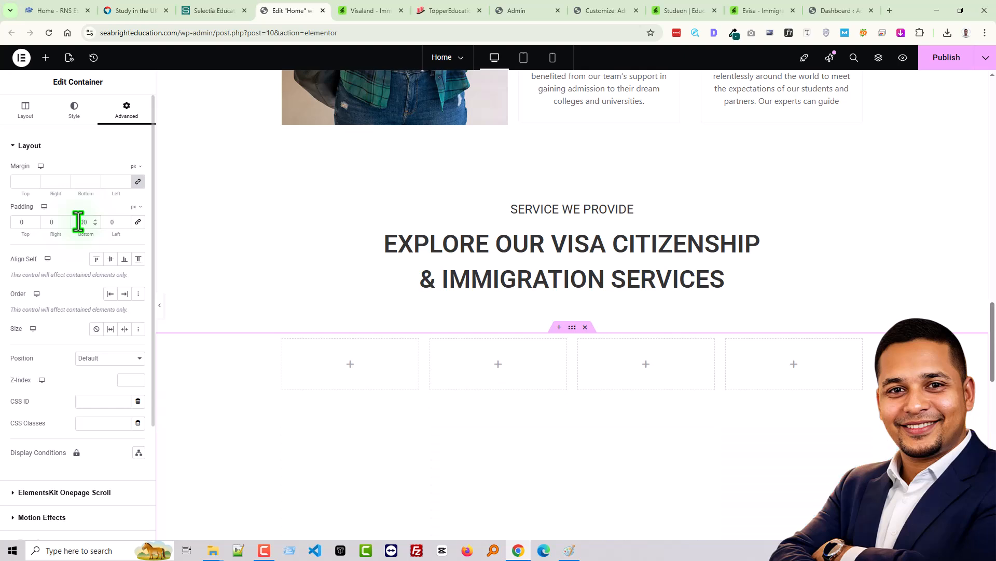
{"action": "key", "text": "Delete"}
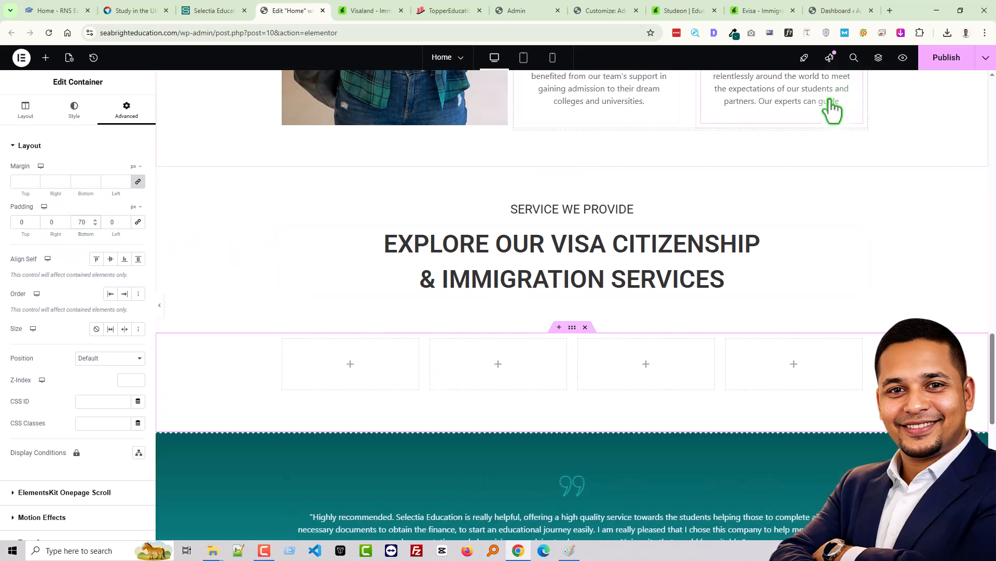
Publish the home page with the new services headings and four-column container.
{"action": "left_click", "coordinate": [946, 57]}
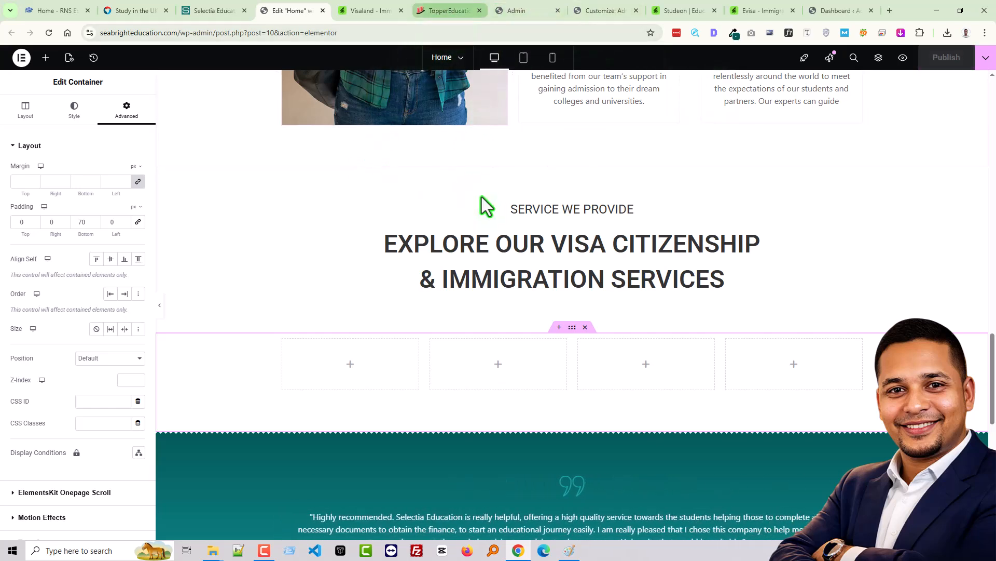
{"action": "scroll", "coordinate": [522, 278], "scroll_direction": "down", "scroll_amount": 5}
{"action": "scroll", "coordinate": [524, 278], "scroll_direction": "up", "scroll_amount": 4}
{"action": "scroll", "coordinate": [524, 278], "scroll_direction": "down", "scroll_amount": 2}
{"action": "scroll", "coordinate": [524, 278], "scroll_direction": "up", "scroll_amount": 4}
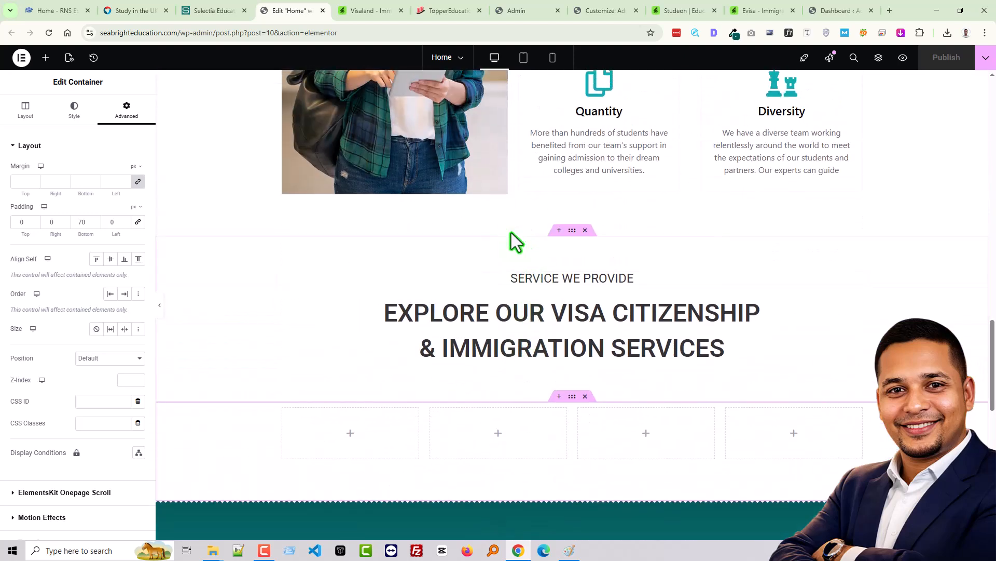
Check the service cards on the Visaland page and add the basic Image Box widget to the first empty column.
{"action": "left_click", "coordinate": [377, 11]}
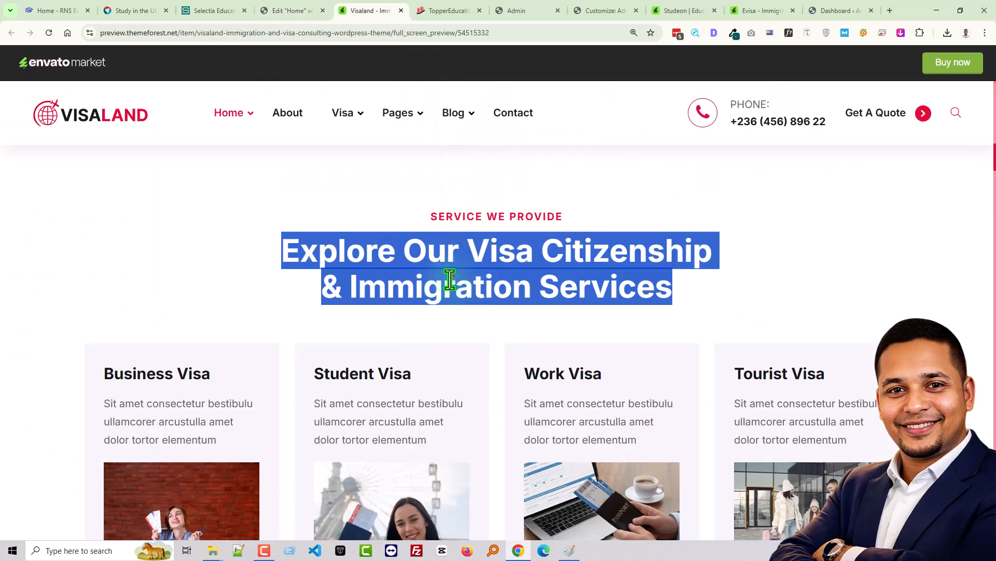
{"action": "scroll", "coordinate": [452, 278], "scroll_direction": "down", "scroll_amount": 2}
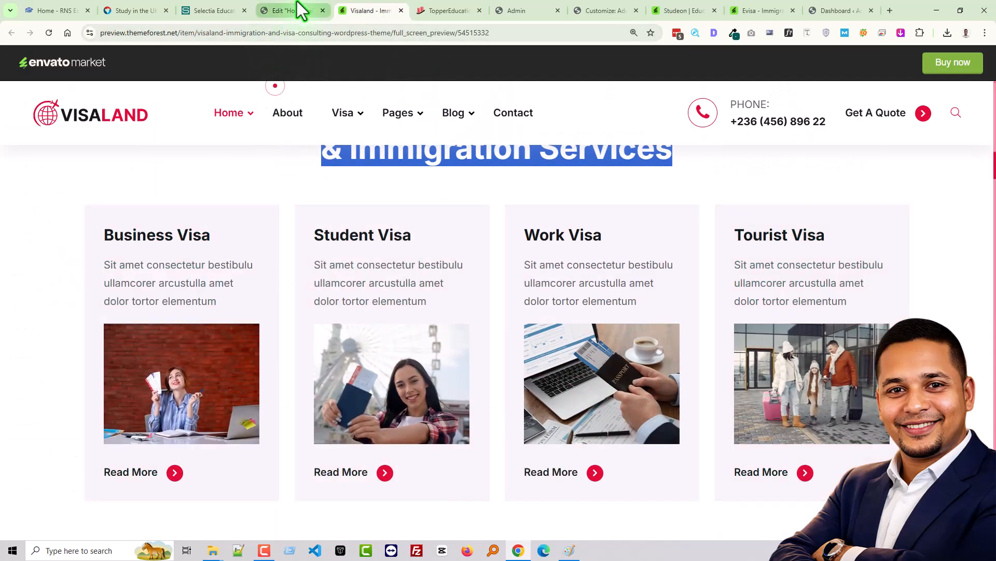
{"action": "left_click", "coordinate": [289, 11]}
{"action": "scroll", "coordinate": [478, 329], "scroll_direction": "down", "scroll_amount": 3}
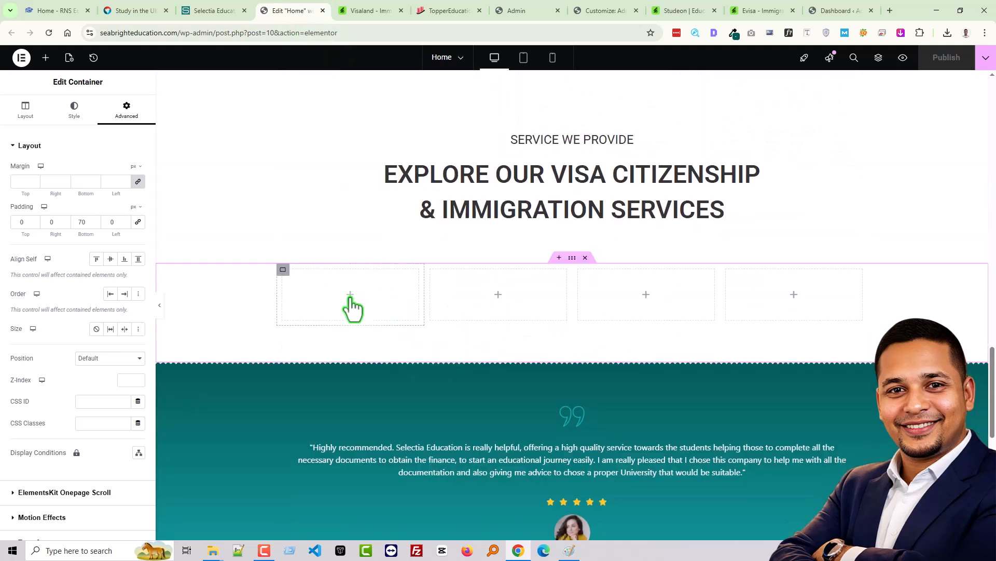
{"action": "left_click", "coordinate": [350, 294]}
{"action": "left_click", "coordinate": [39, 130]}
{"action": "type", "text": "image"}
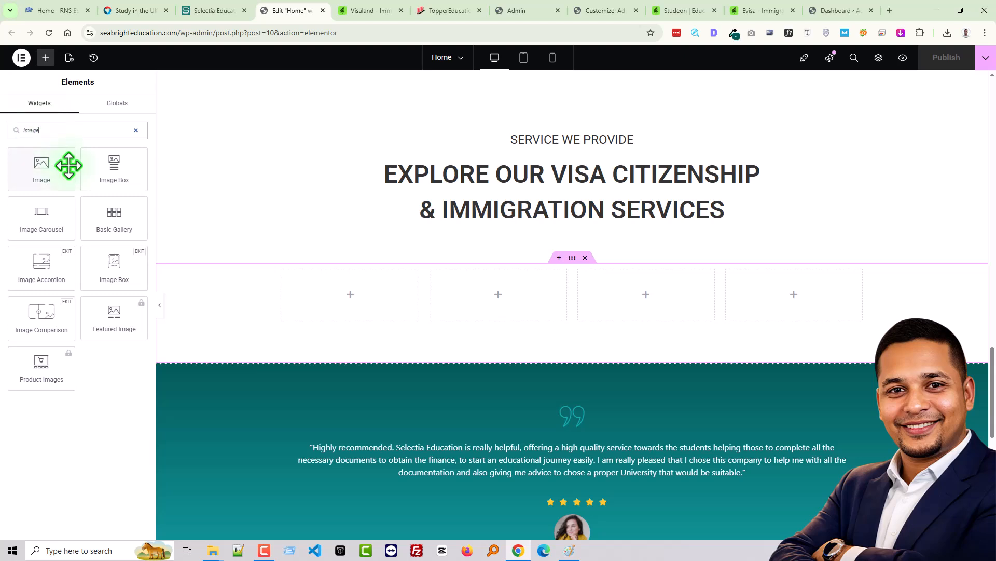
{"action": "left_click_drag", "start_coordinate": [120, 173], "coordinate": [332, 286]}
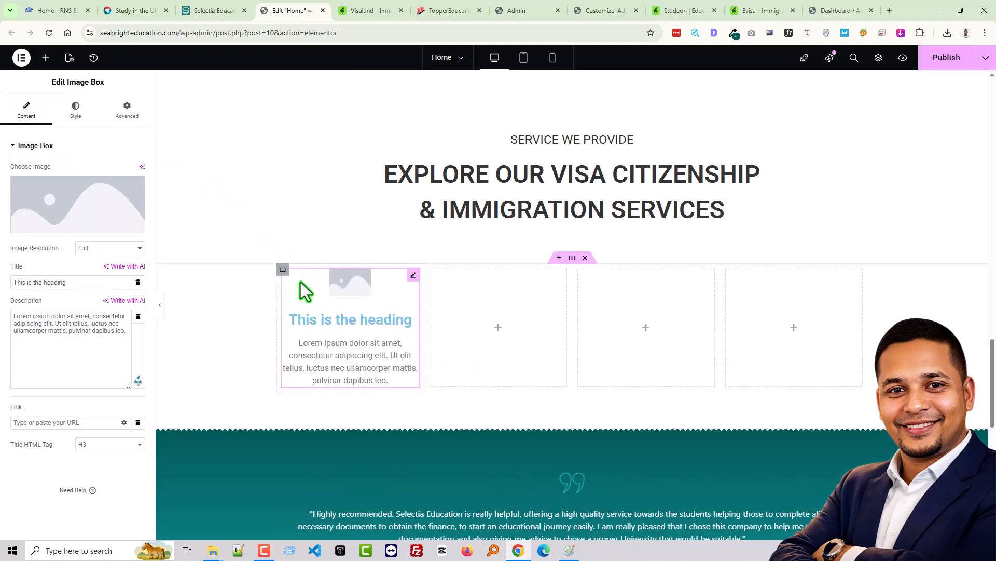
Add the ElementsKit Image Box widget to the second column of the services container.
{"action": "left_click", "coordinate": [46, 57]}
{"action": "left_click", "coordinate": [114, 136]}
{"action": "type", "text": "imag"}
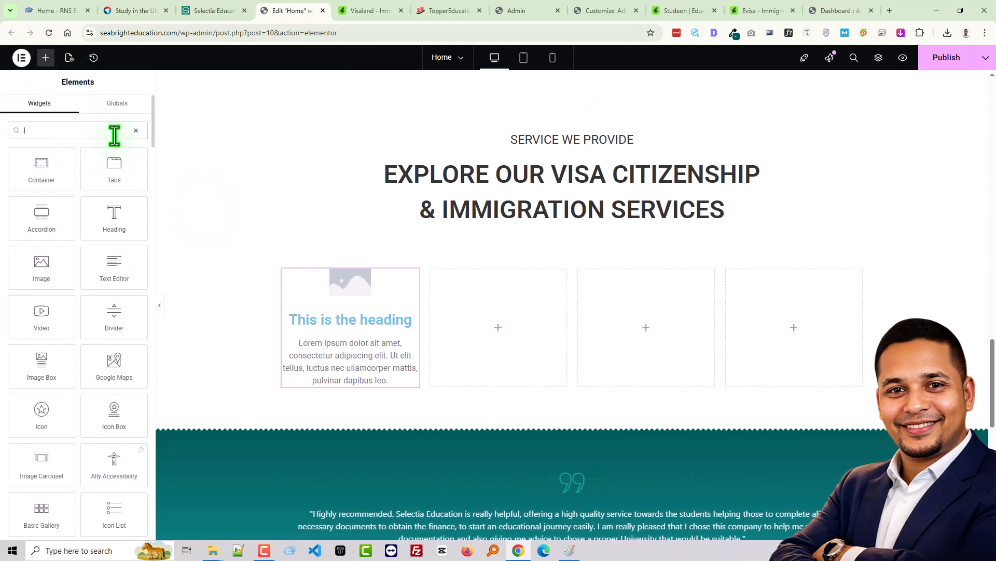
{"action": "double_click", "coordinate": [115, 135]}
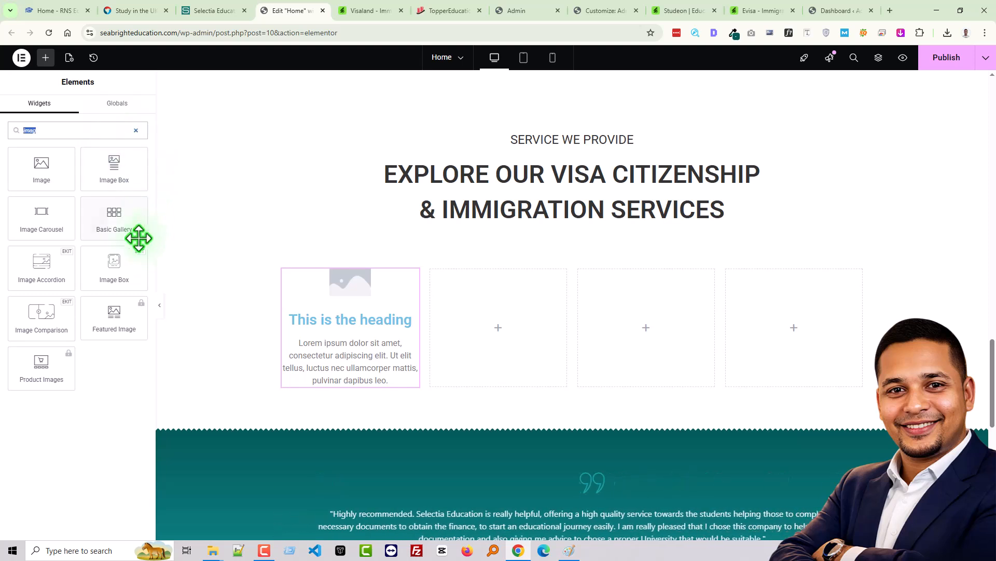
{"action": "left_click", "coordinate": [110, 268]}
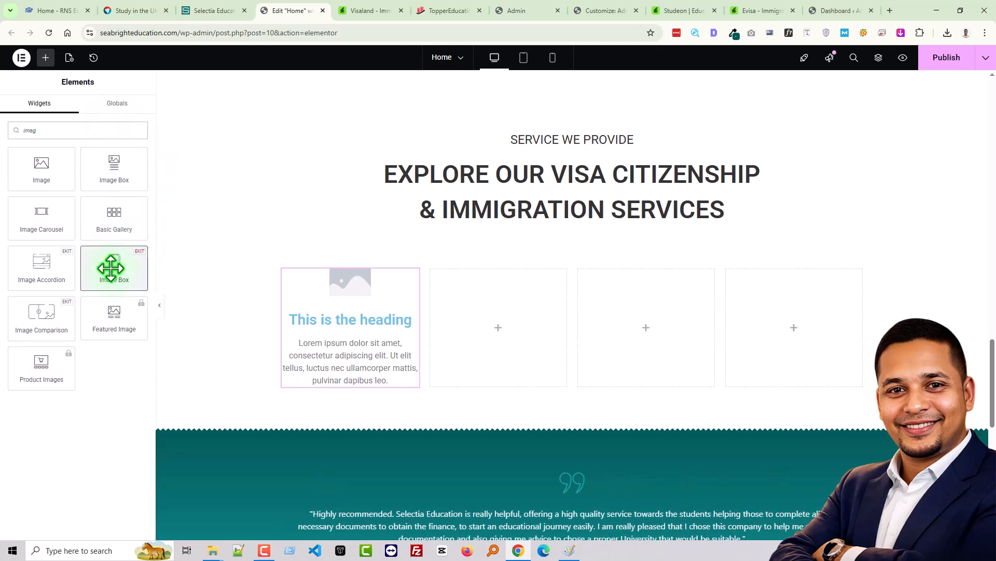
{"action": "left_click_drag", "start_coordinate": [110, 269], "coordinate": [451, 319]}
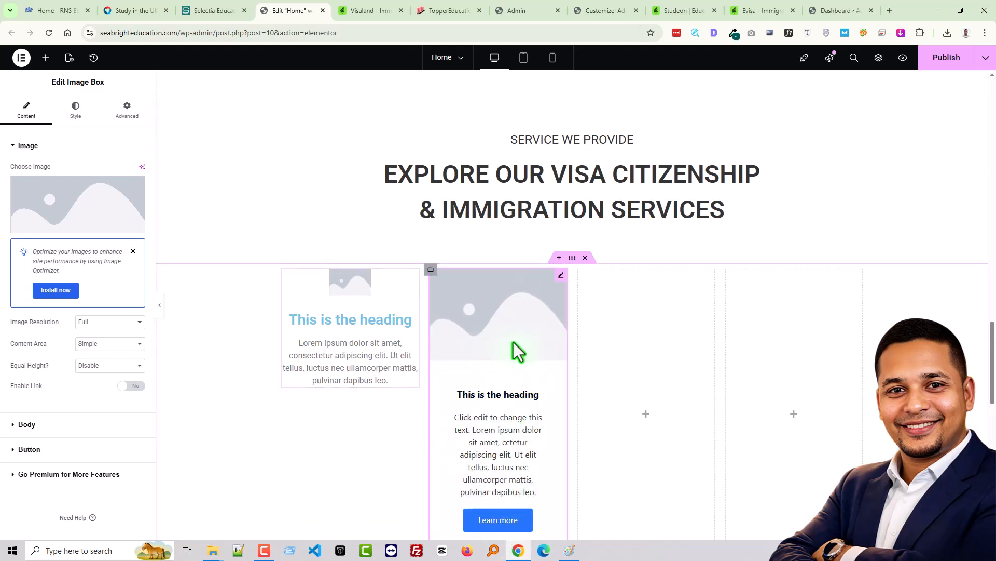
Delete the basic image box from the first column and move the ElementsKit image box there in its place.
{"action": "right_click", "coordinate": [351, 338]}
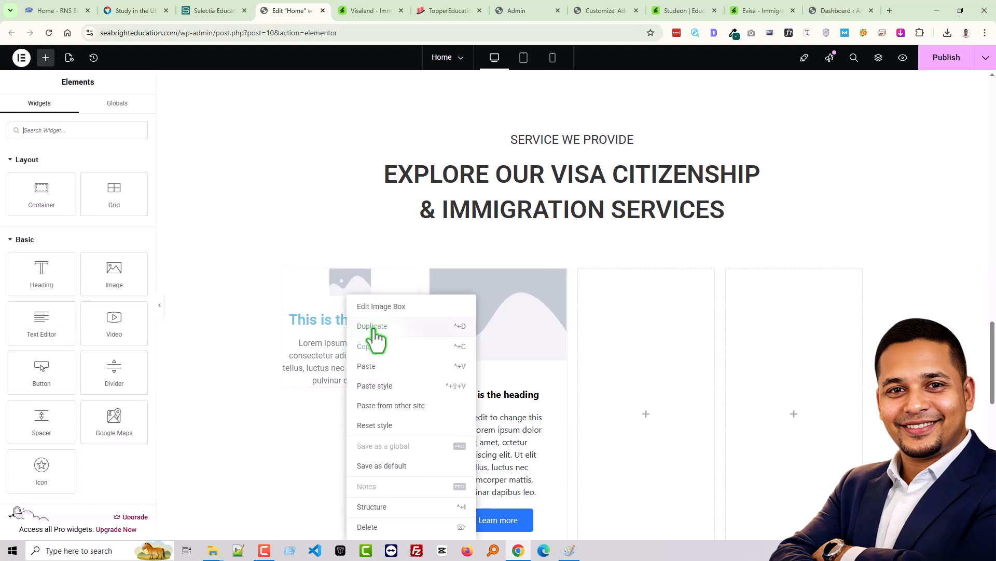
{"action": "left_click", "coordinate": [380, 527]}
{"action": "left_click_drag", "start_coordinate": [494, 360], "coordinate": [353, 351]}
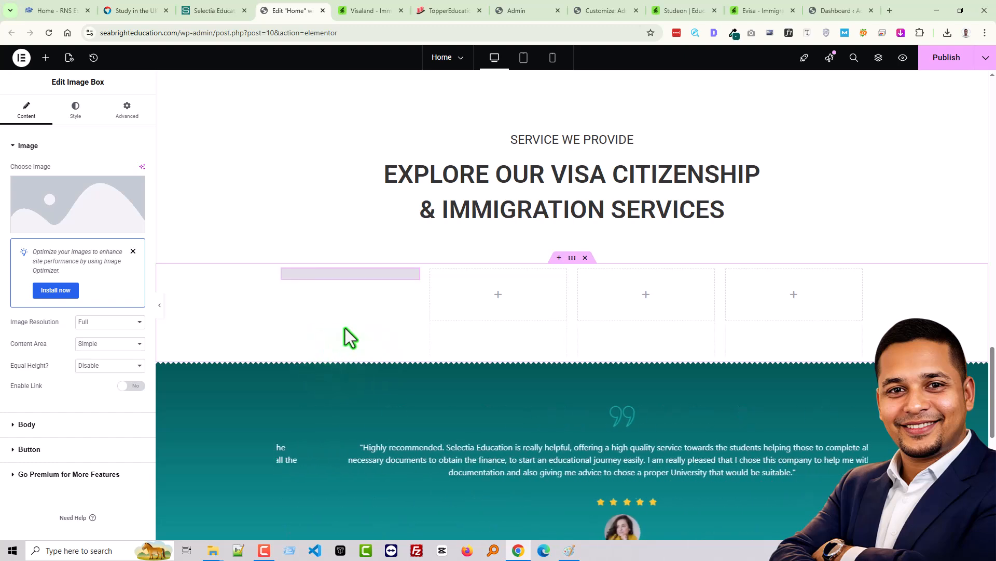
Copy "Business Visa" from the first Visaland service card and use it as the image box's title.
{"action": "left_click", "coordinate": [366, 10]}
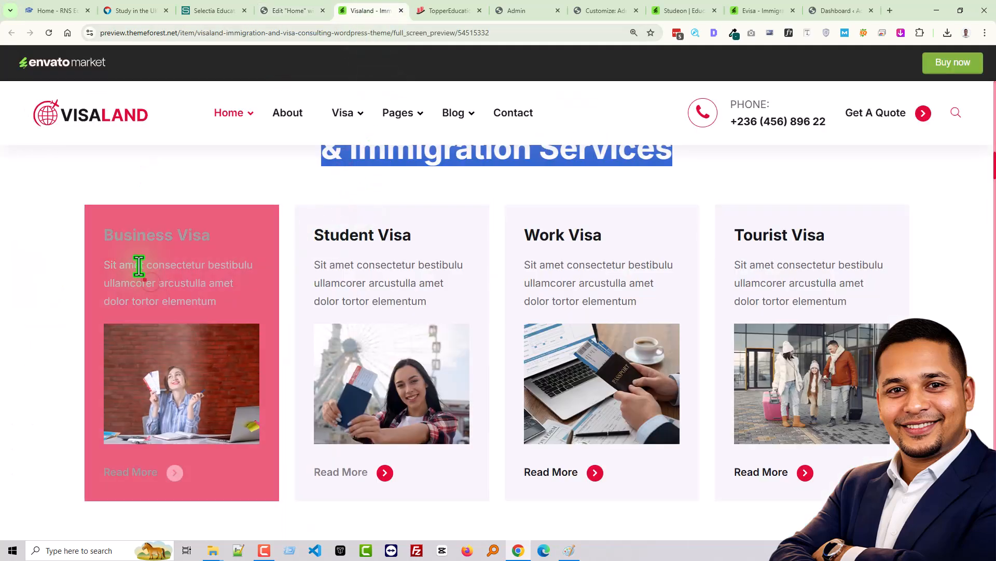
{"action": "left_click_drag", "start_coordinate": [68, 231], "coordinate": [259, 233]}
{"action": "key", "text": "ctrl+c"}
{"action": "left_click", "coordinate": [306, 10]}
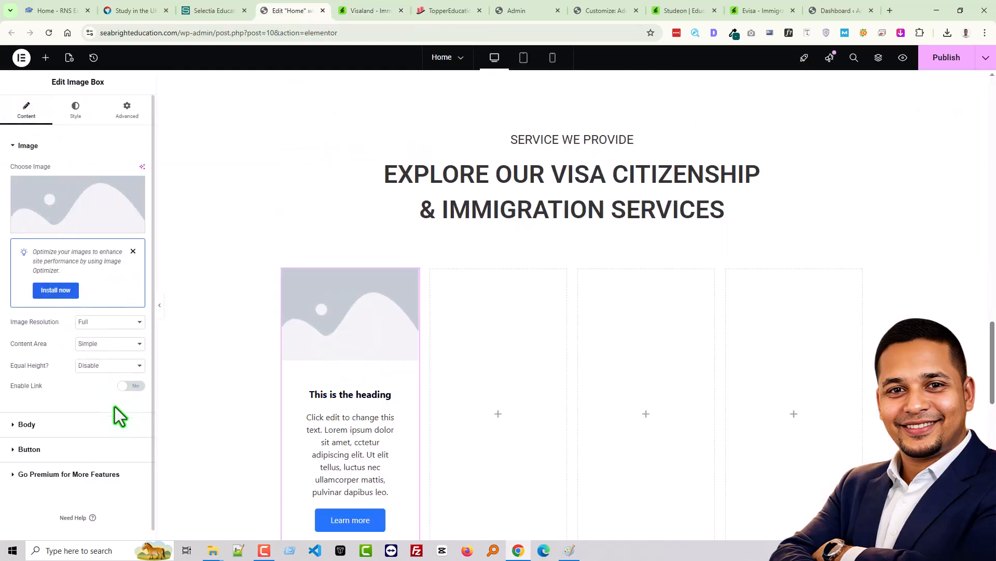
{"action": "left_click", "coordinate": [75, 432]}
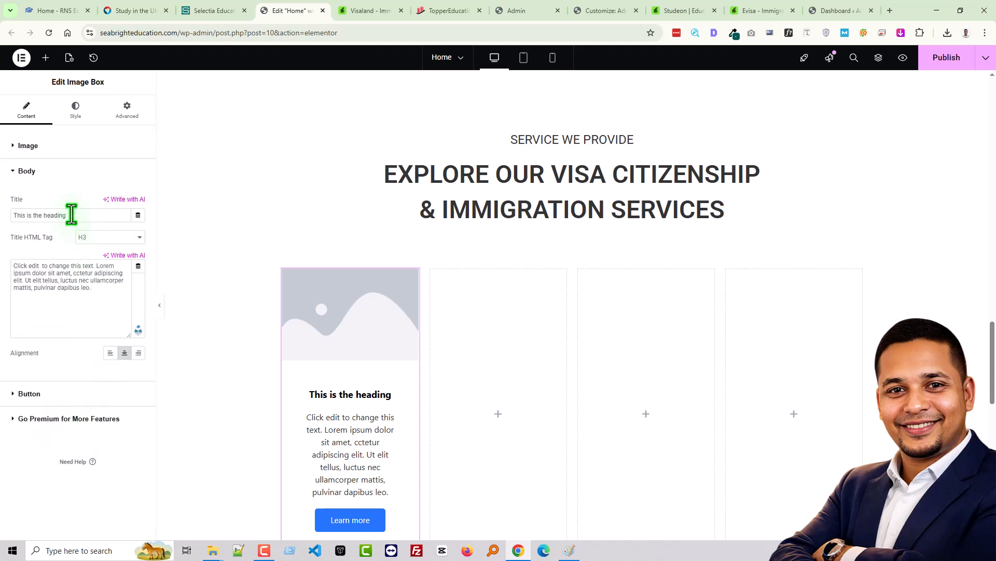
{"action": "key", "text": "ctrl+a"}
{"action": "key", "text": "ctrl+v"}
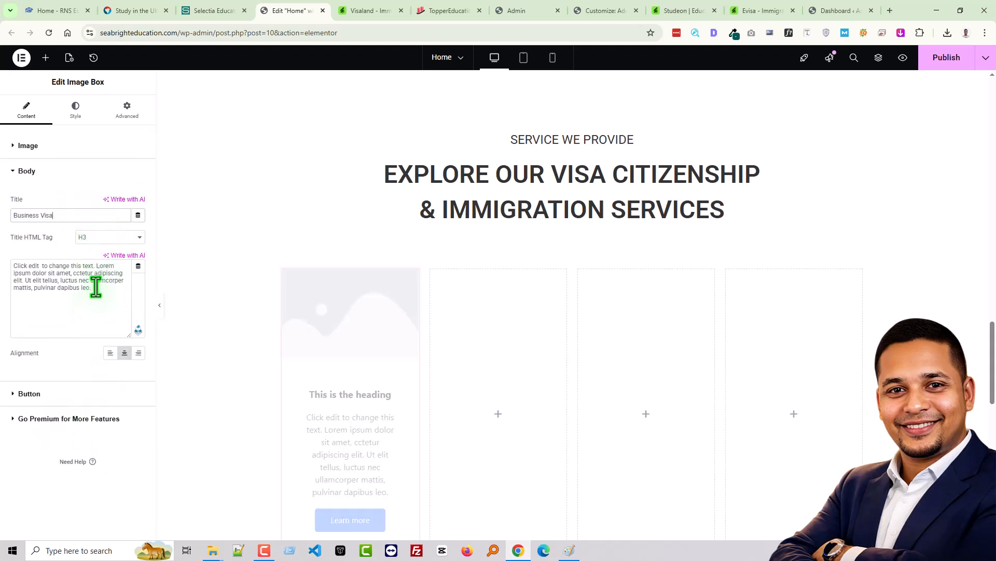
Replace the image box's description with the Visaland card text "Sit amet consectetur bestibulu ullamcorer arcustulla amet dolor tortor elementum".
{"action": "left_click", "coordinate": [363, 11]}
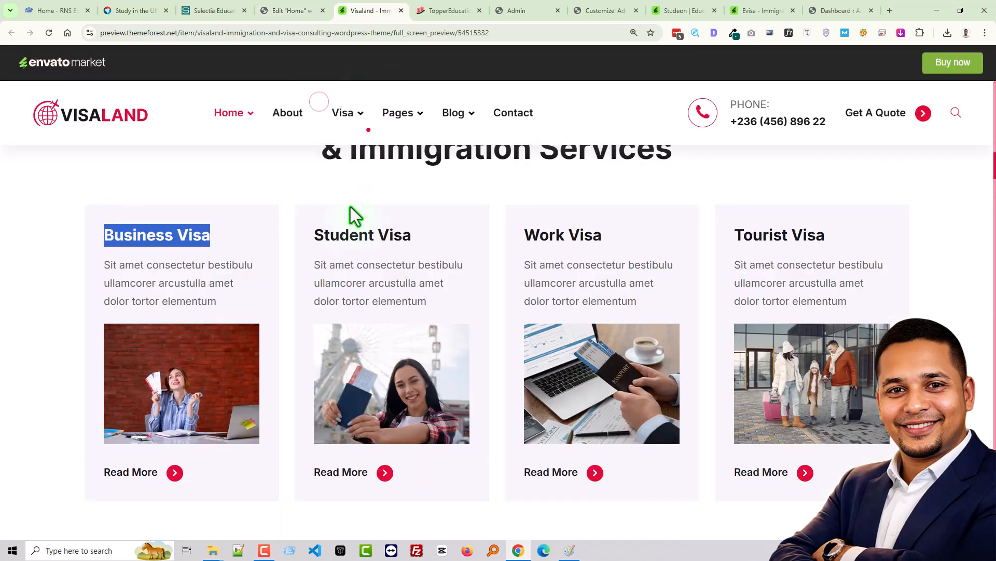
{"action": "left_click_drag", "start_coordinate": [86, 268], "coordinate": [242, 302]}
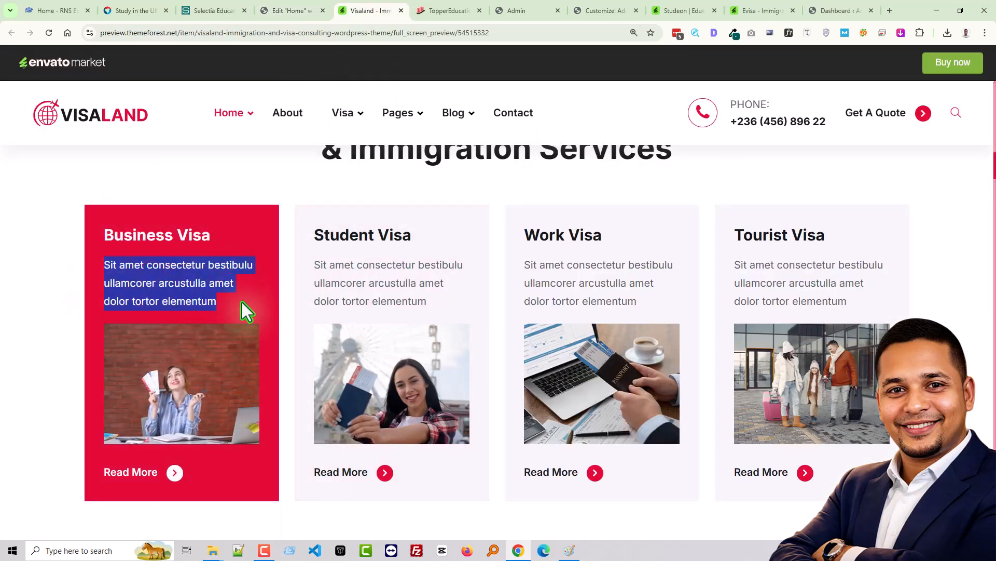
{"action": "left_click", "coordinate": [291, 7]}
{"action": "left_click", "coordinate": [100, 317]}
{"action": "key", "text": "ctrl+a"}
{"action": "type", "text": "Sit amet consectetur bestibulu ullamcorper arcustulla amet dolor tortor elementum"}
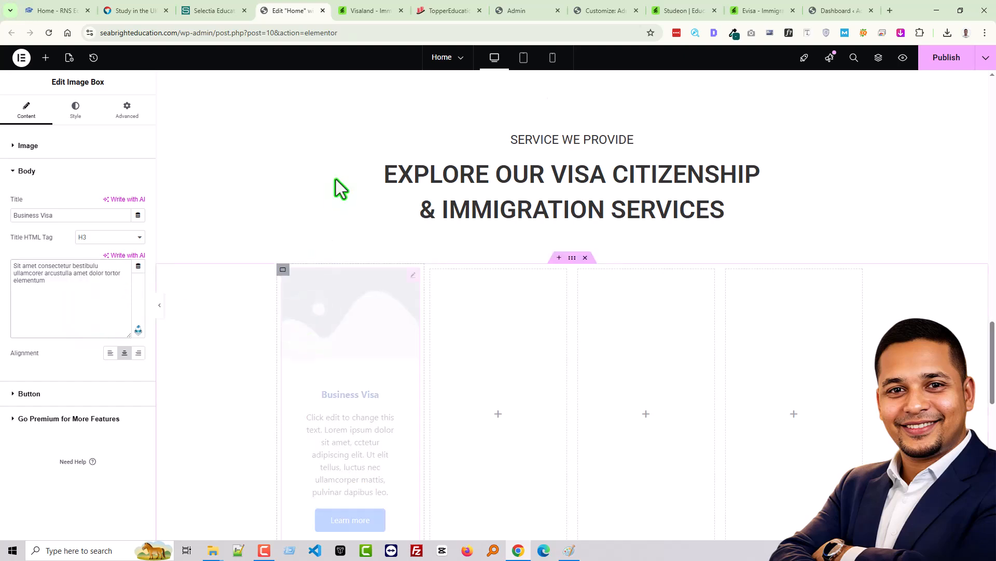
Save the picture from Visaland's Business Visa card as the PNG file download (15).png.
{"action": "left_click", "coordinate": [228, 11]}
{"action": "left_click", "coordinate": [351, 7]}
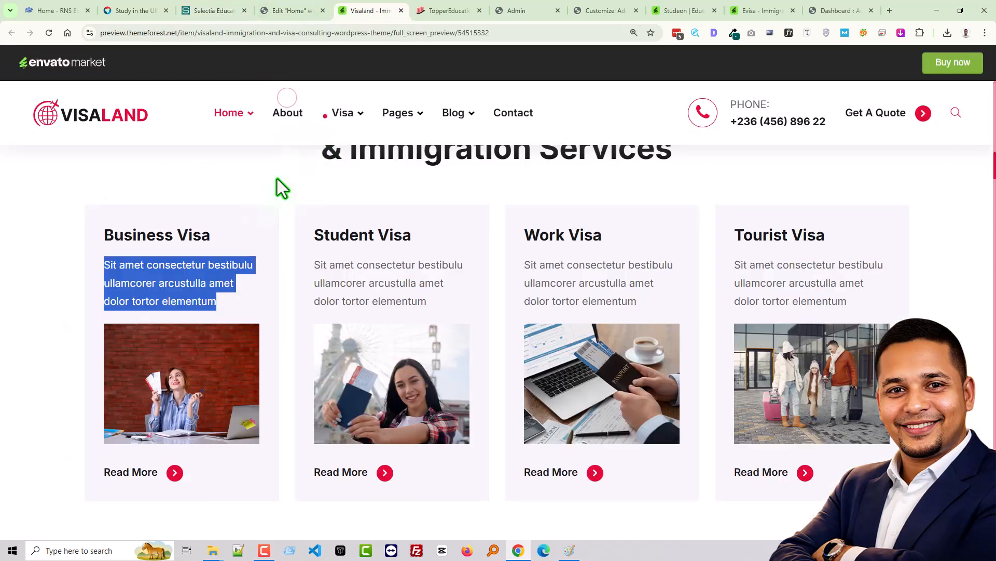
{"action": "left_click", "coordinate": [173, 385]}
{"action": "right_click", "coordinate": [172, 385]}
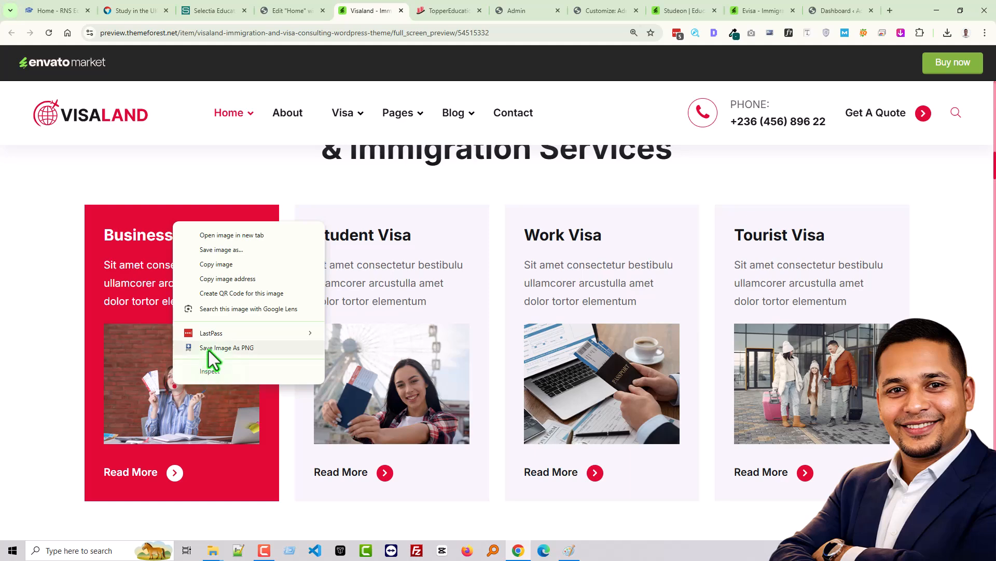
{"action": "left_click", "coordinate": [208, 348]}
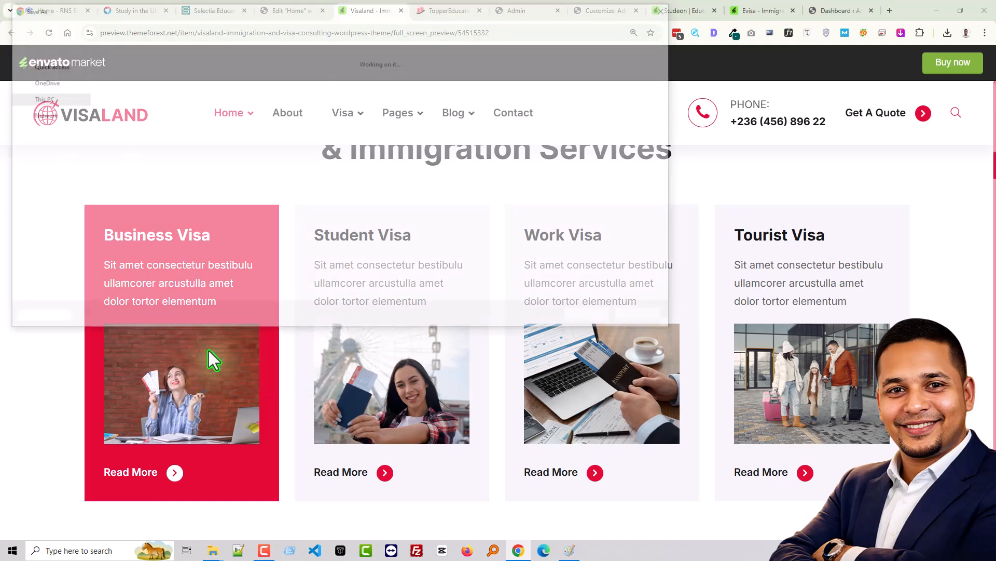
{"action": "key", "text": "Return"}
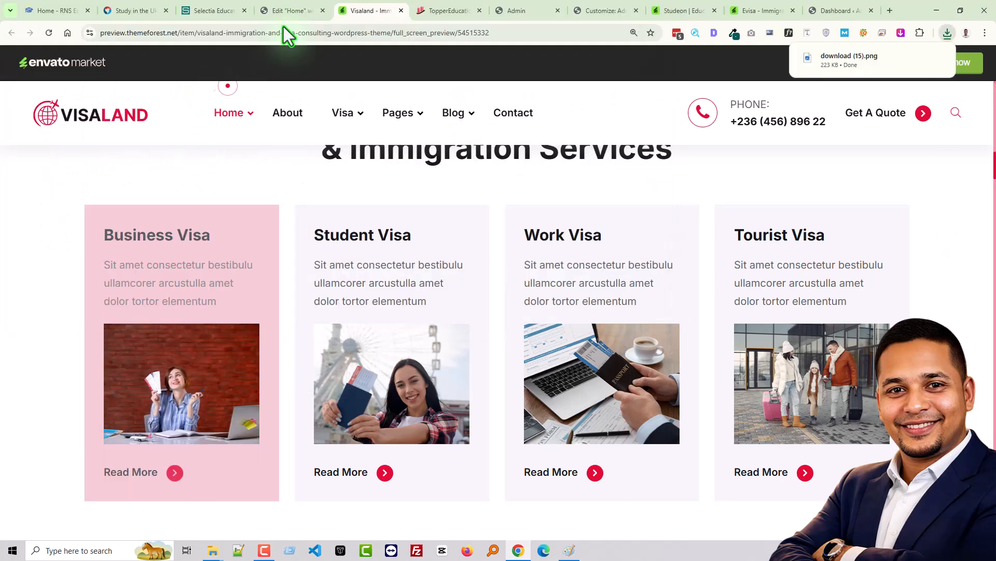
Upload download (15).png as the Business Visa image box's picture and enable its equal height option.
{"action": "left_click", "coordinate": [311, 11]}
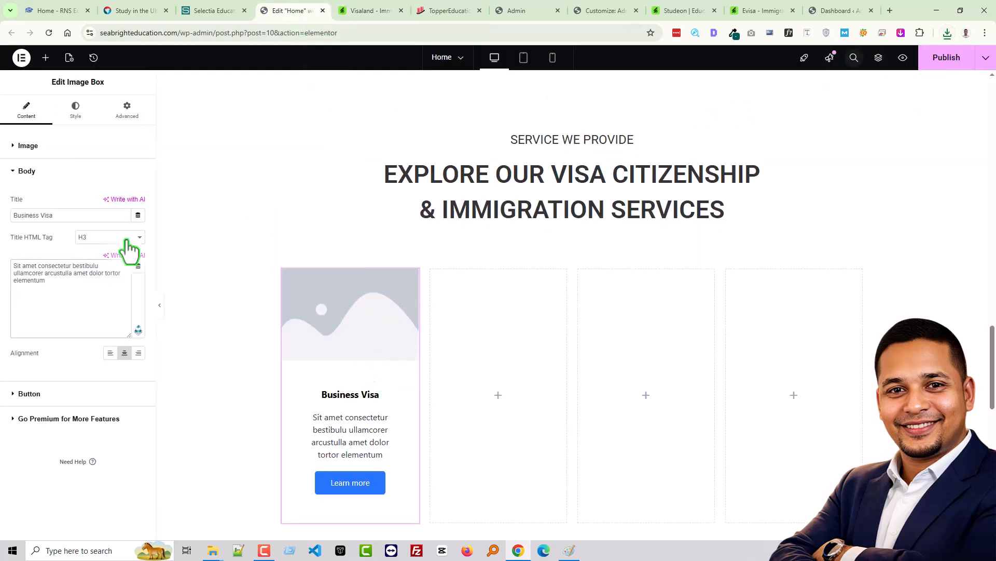
{"action": "left_click", "coordinate": [30, 147]}
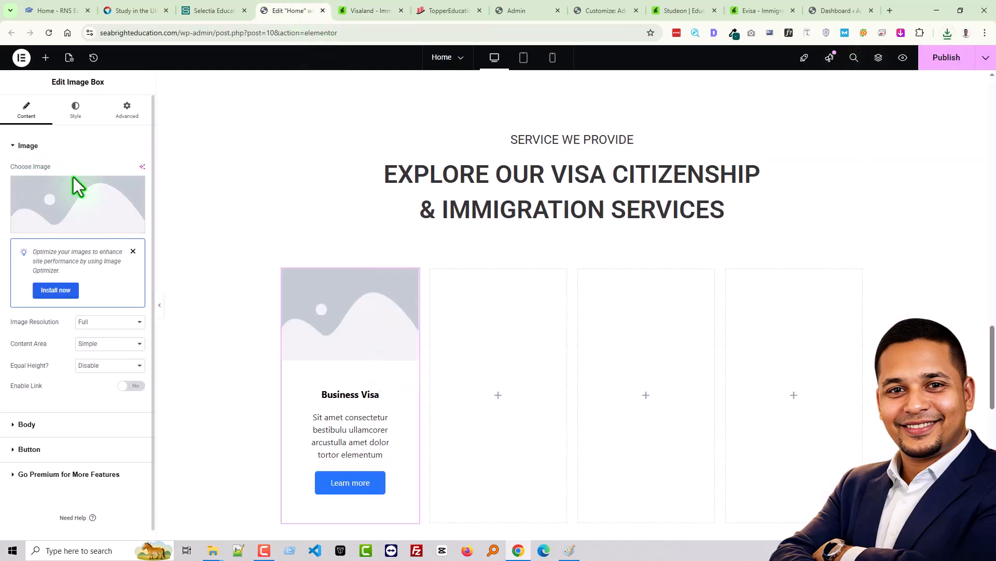
{"action": "left_click", "coordinate": [82, 207]}
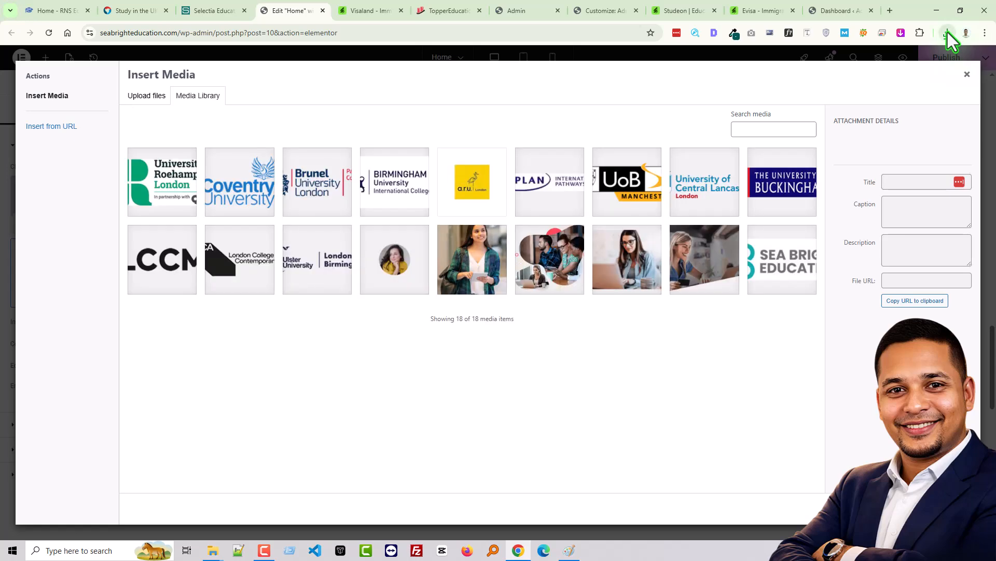
{"action": "left_click", "coordinate": [947, 32]}
{"action": "left_click_drag", "start_coordinate": [849, 78], "coordinate": [344, 334]}
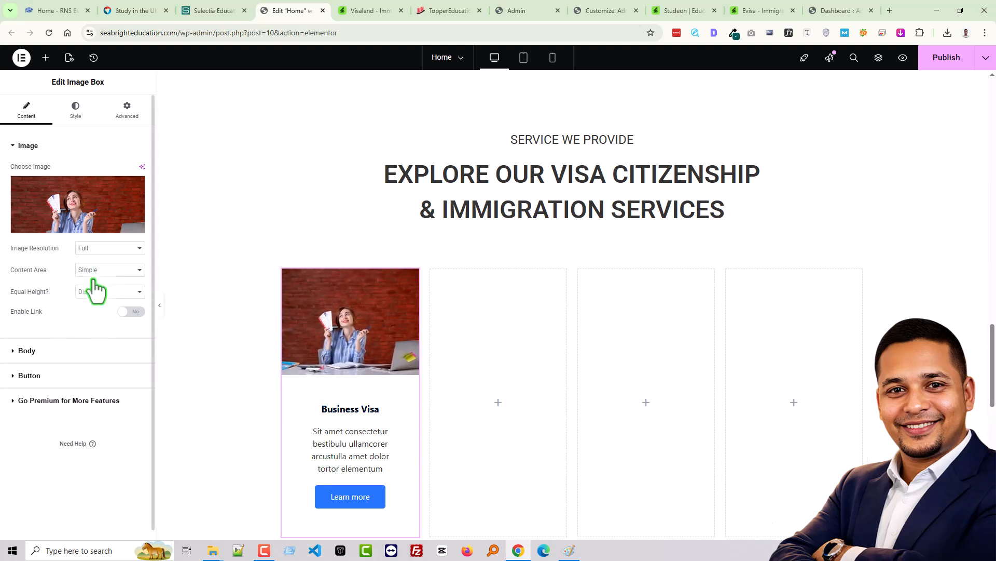
{"action": "left_click", "coordinate": [95, 295]}
{"action": "left_click", "coordinate": [96, 306]}
Try the Classic Curves, Floating box, Hover Border, Side Line and Shadow line content area styles on the Business Visa image box.
{"action": "left_click", "coordinate": [104, 274]}
{"action": "left_click", "coordinate": [96, 296]}
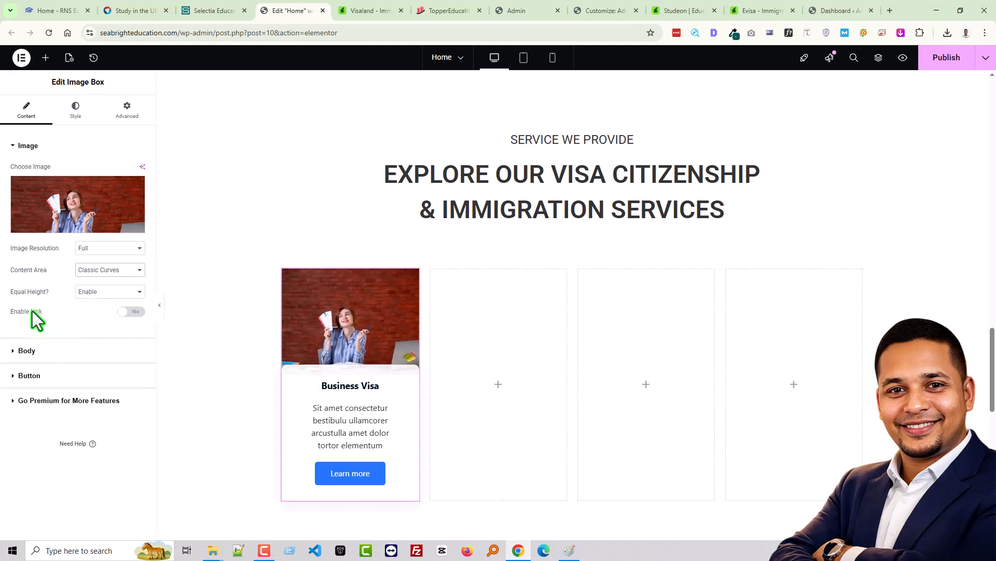
{"action": "left_click", "coordinate": [77, 272]}
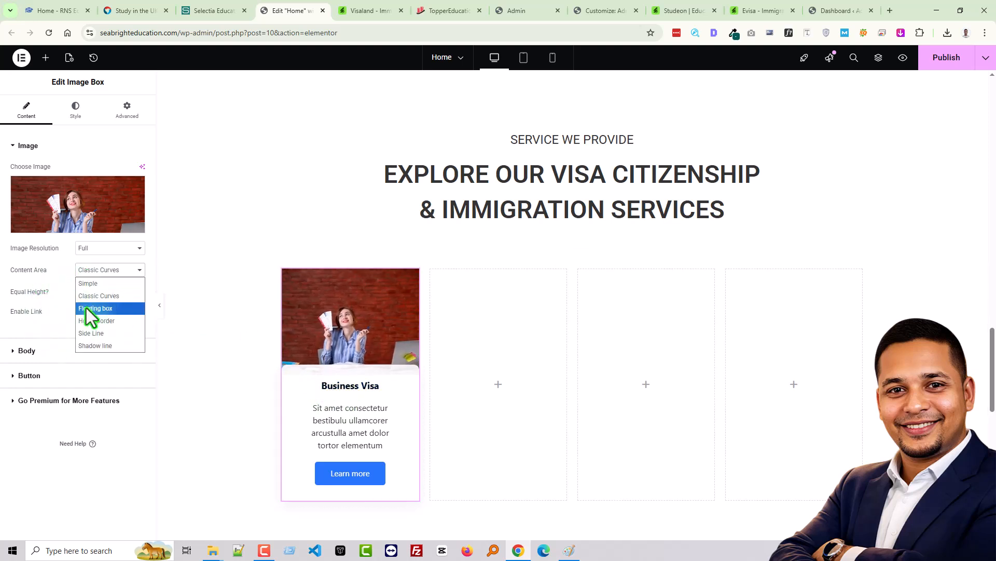
{"action": "left_click", "coordinate": [86, 307]}
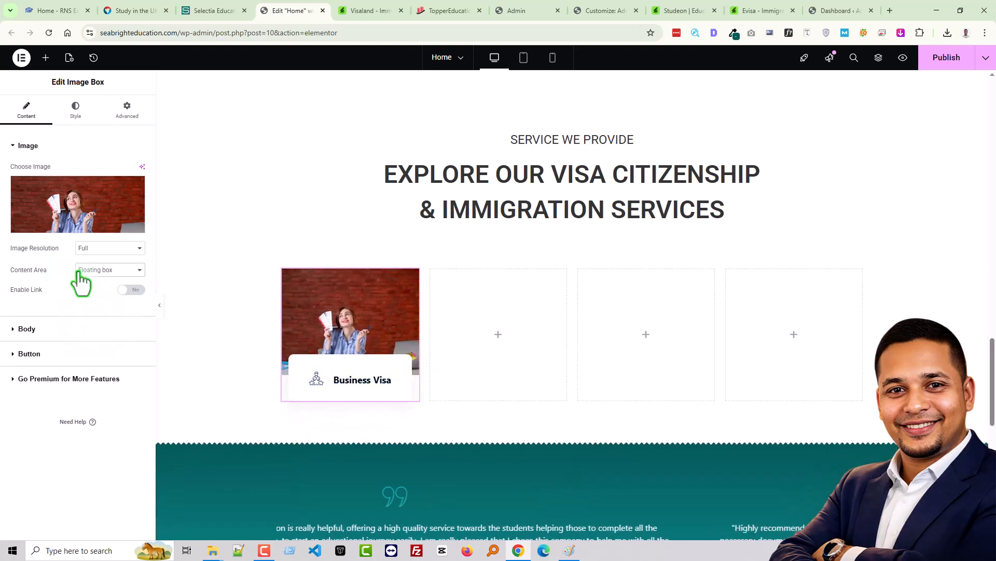
{"action": "left_click", "coordinate": [79, 272]}
{"action": "left_click", "coordinate": [100, 321]}
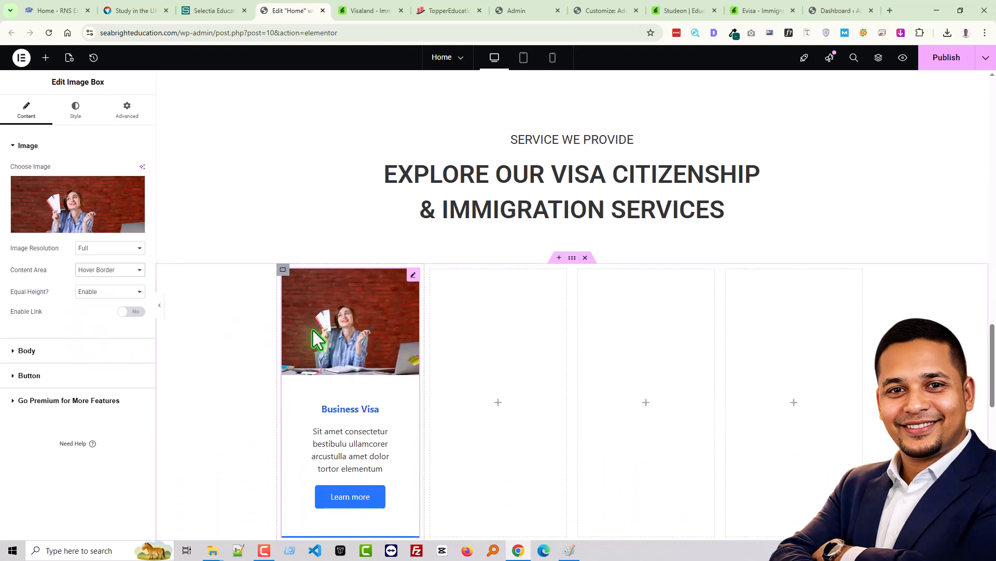
{"action": "left_click", "coordinate": [117, 270]}
{"action": "left_click", "coordinate": [100, 333]}
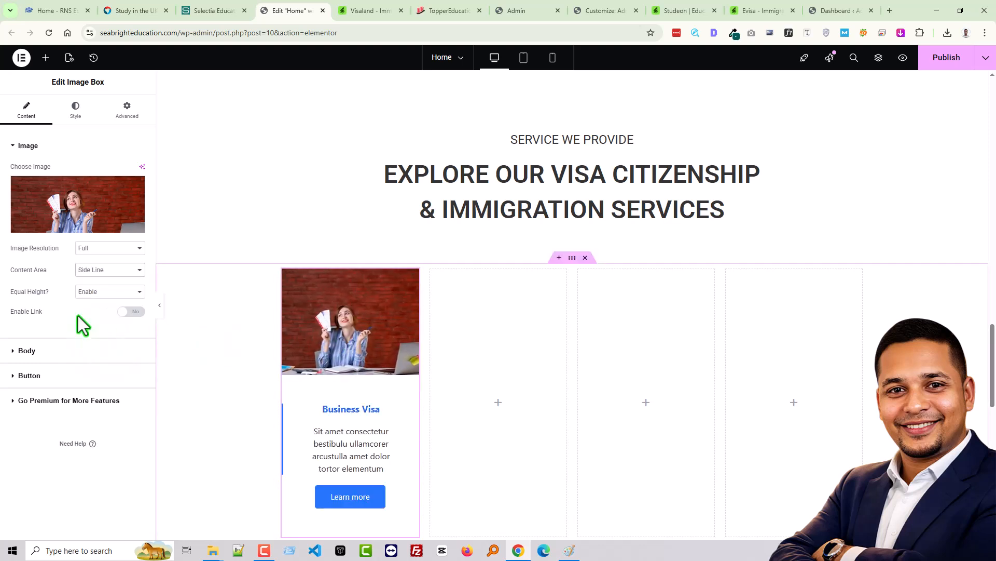
{"action": "left_click", "coordinate": [102, 275]}
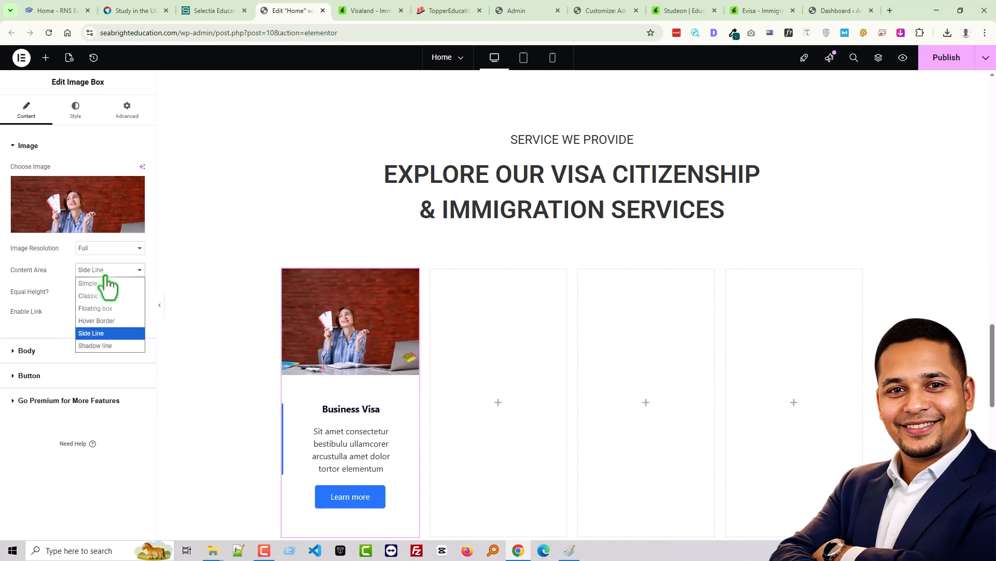
{"action": "left_click", "coordinate": [94, 343]}
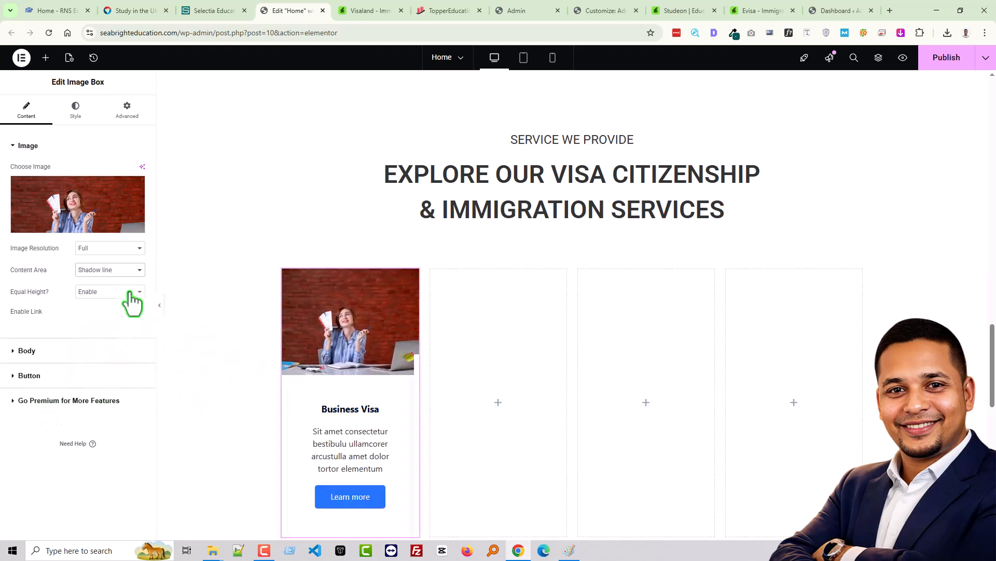
Set the Business Visa image box's content area style to Hover Border.
{"action": "left_click", "coordinate": [124, 270]}
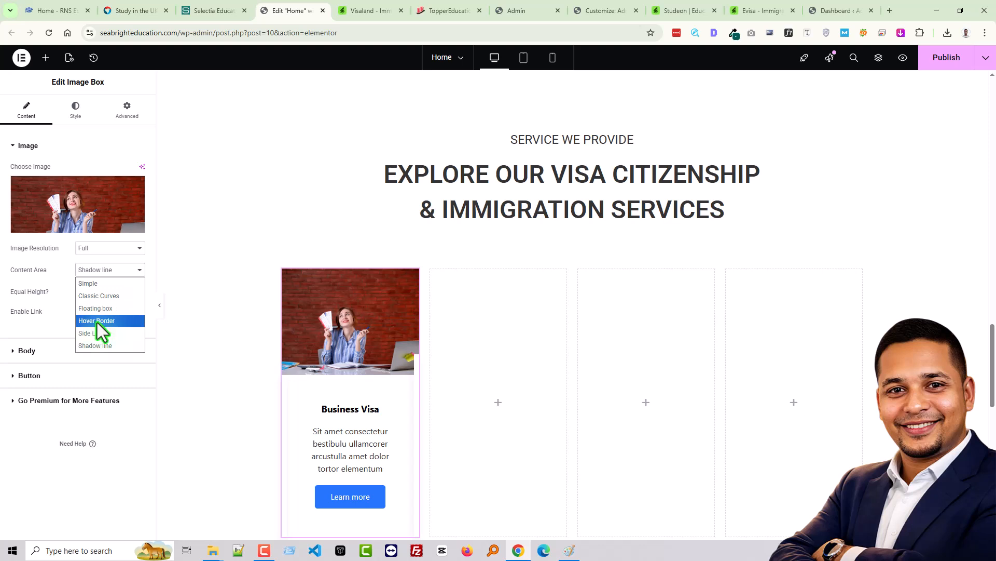
{"action": "left_click", "coordinate": [97, 321]}
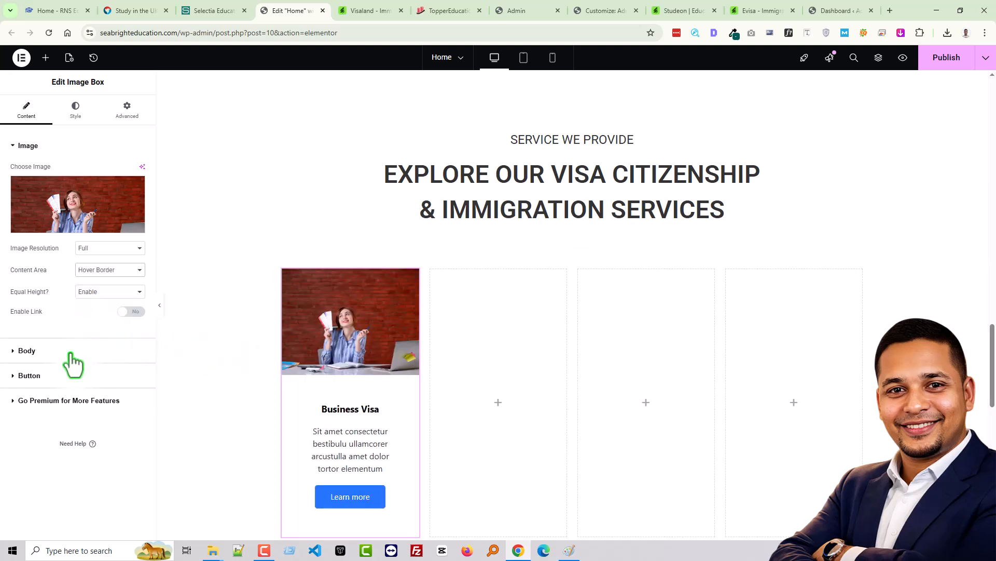
Set the Business Visa image box's button label to Read More, matching the buttons on Visaland's service cards.
{"action": "left_click", "coordinate": [34, 375]}
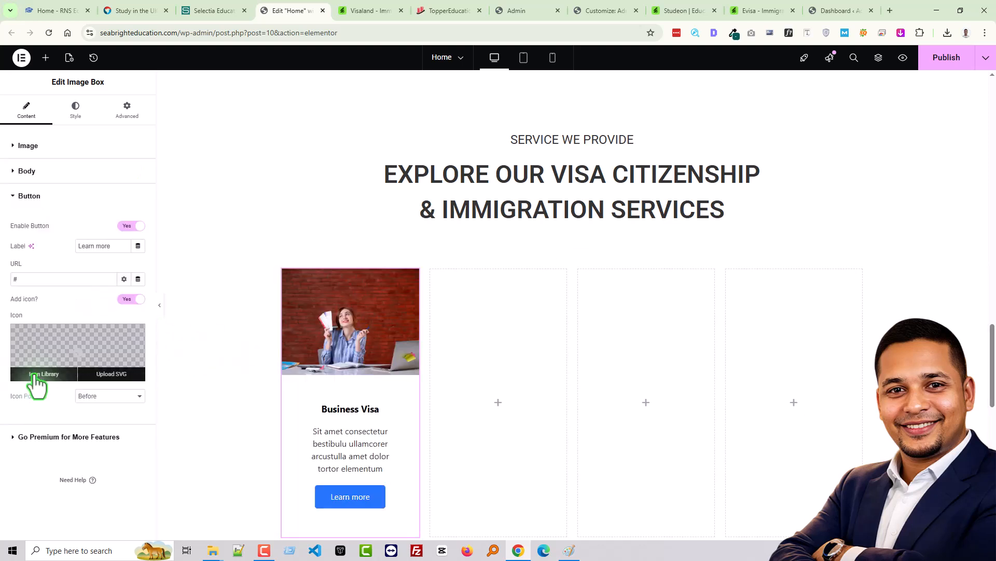
{"action": "left_click", "coordinate": [365, 11]}
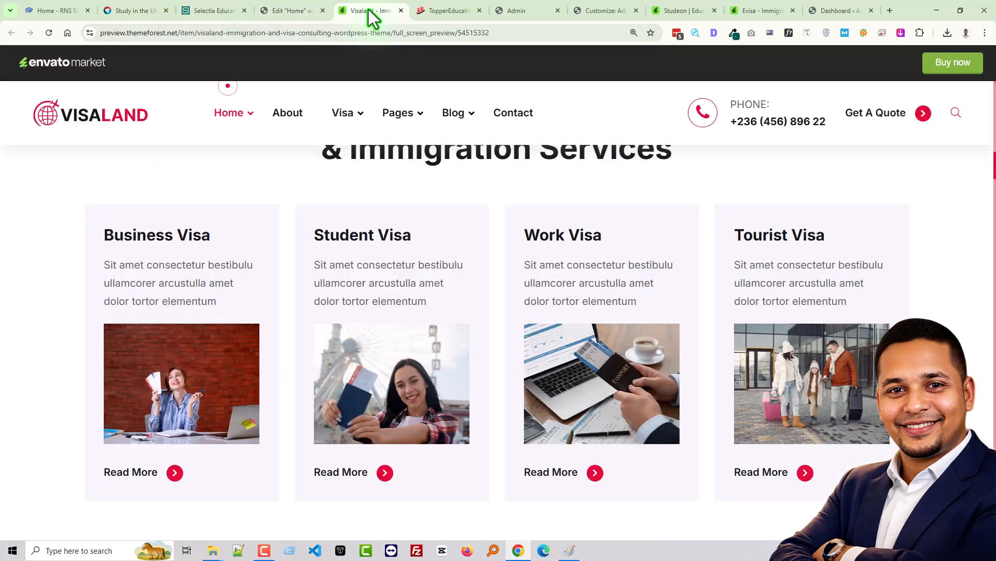
{"action": "left_click_drag", "start_coordinate": [78, 475], "coordinate": [157, 474]}
{"action": "left_click", "coordinate": [286, 11]}
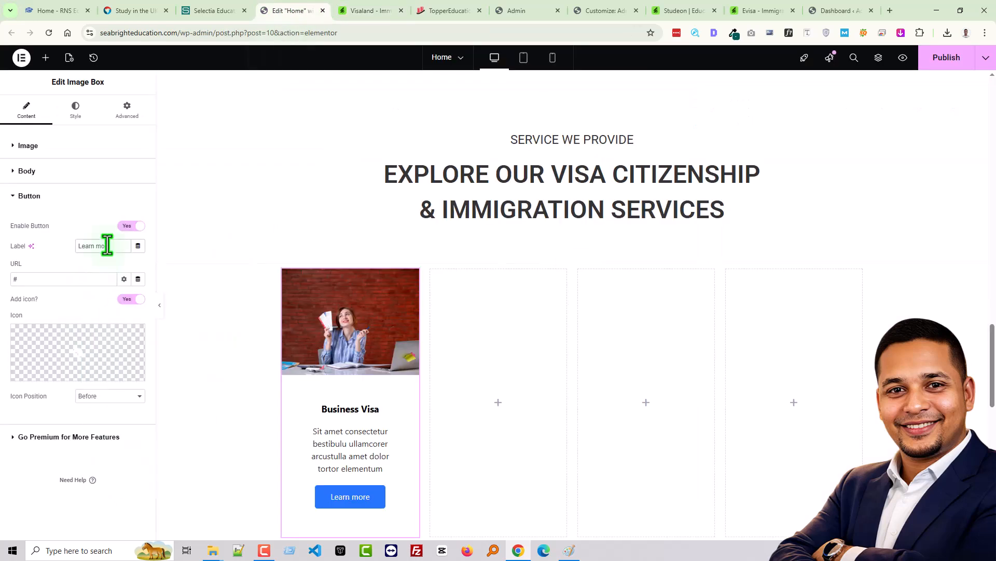
{"action": "type", "text": "Read More"}
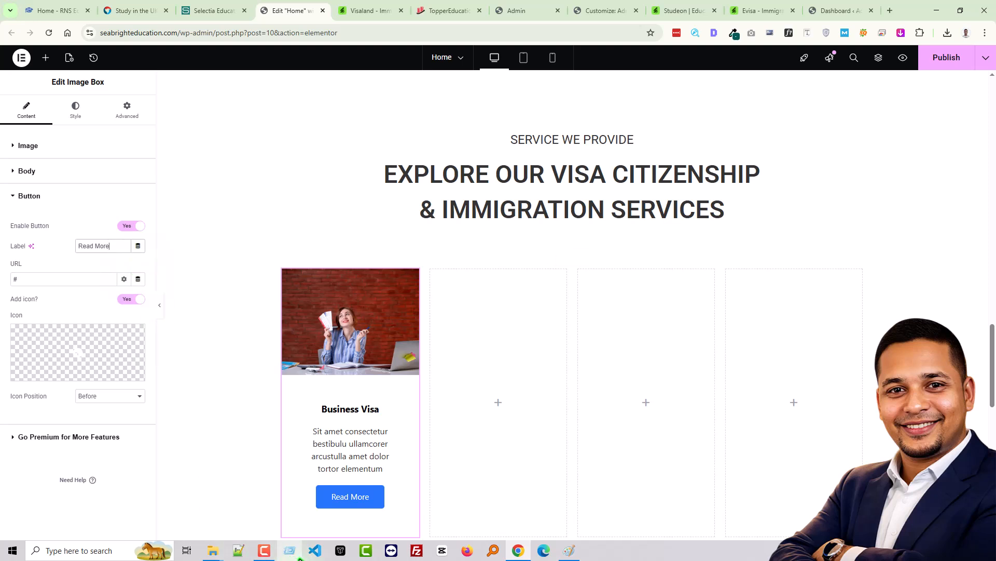
Set the Business Visa image box's body padding to 10 px on all four sides.
{"action": "left_click", "coordinate": [75, 112]}
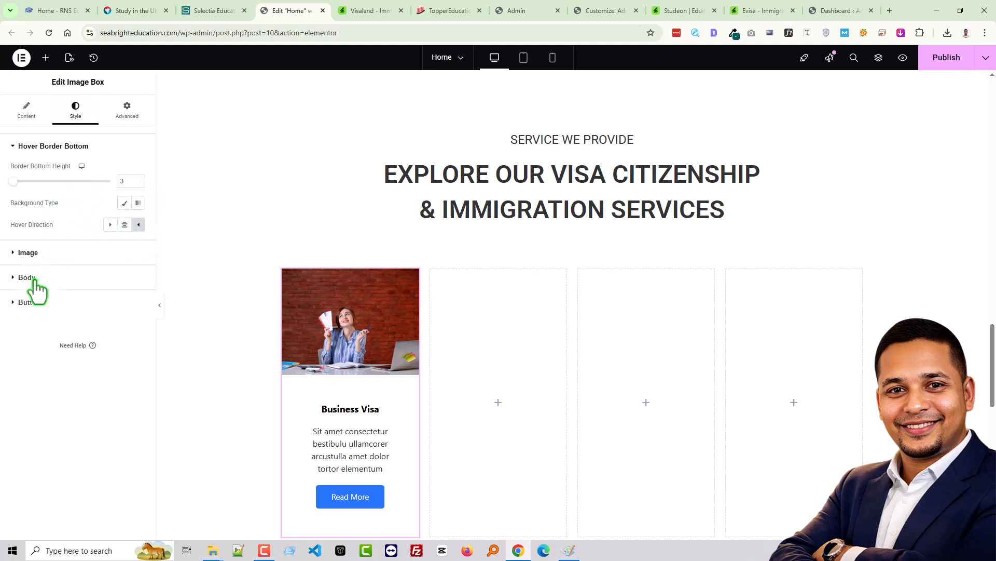
{"action": "left_click", "coordinate": [88, 276]}
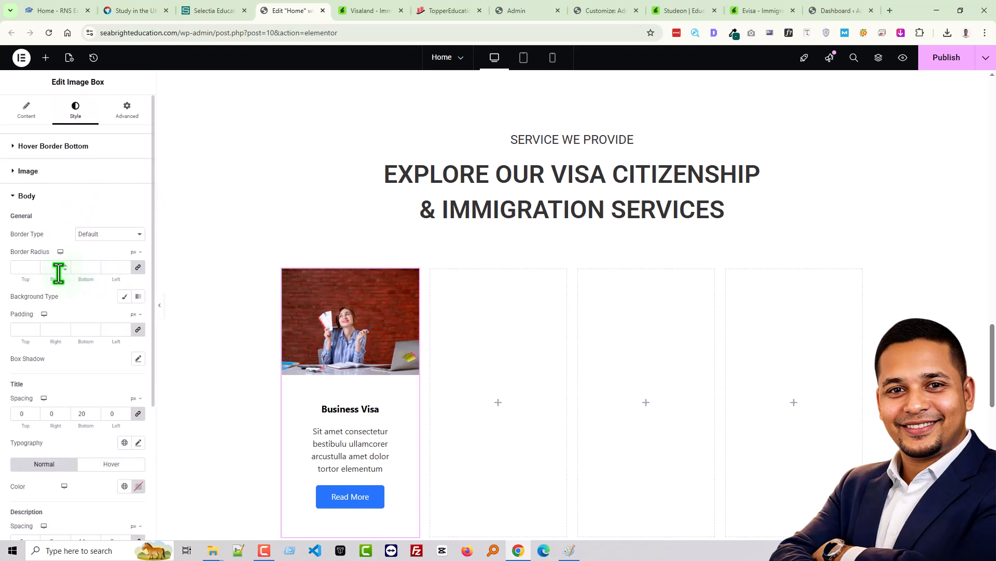
{"action": "left_click", "coordinate": [18, 328]}
{"action": "type", "text": "0"}
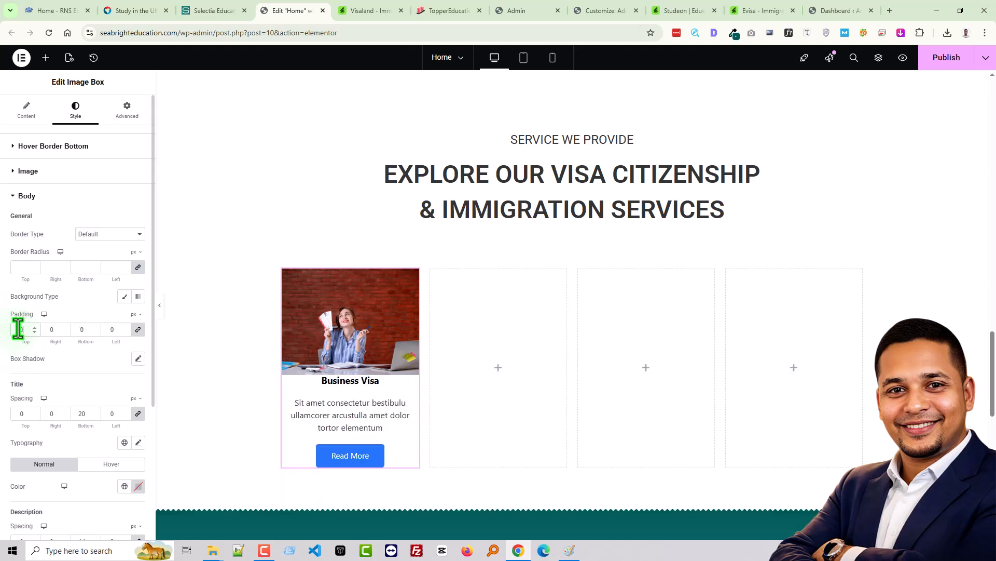
{"action": "type", "text": "10"}
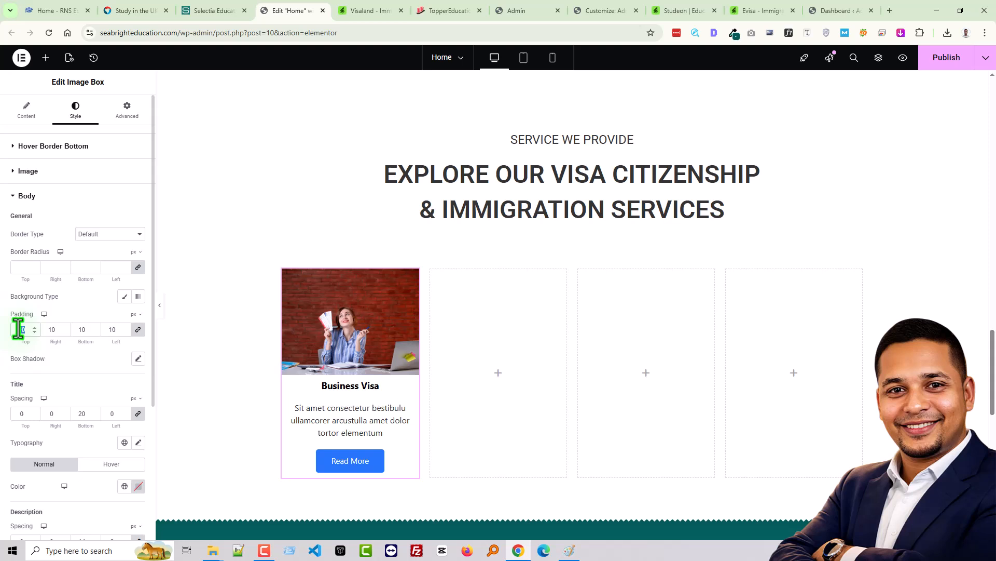
Unlink the Business Visa image box's body padding values and set the top to 30 px and the bottom to 20 px.
{"action": "left_click", "coordinate": [139, 330]}
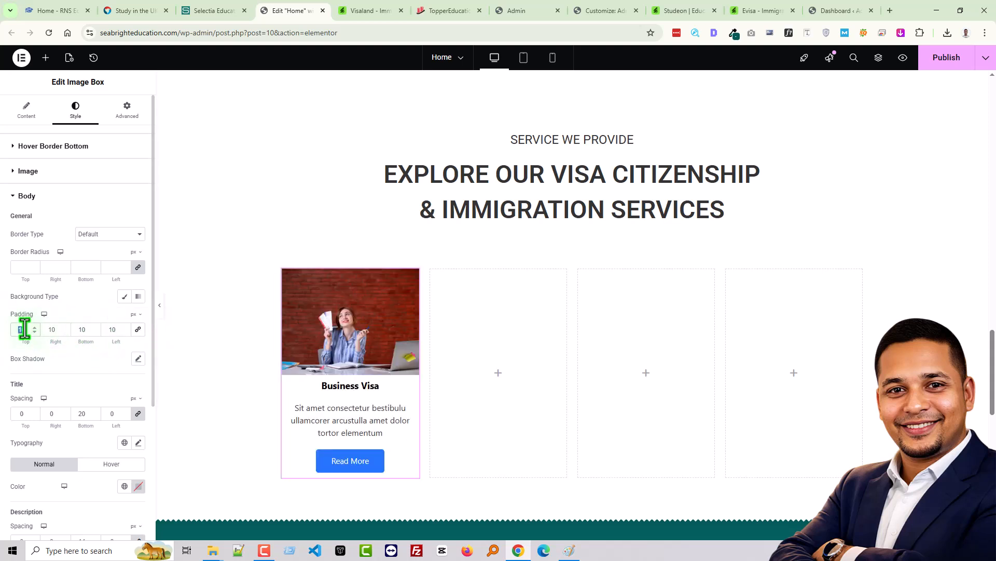
{"action": "type", "text": "20"}
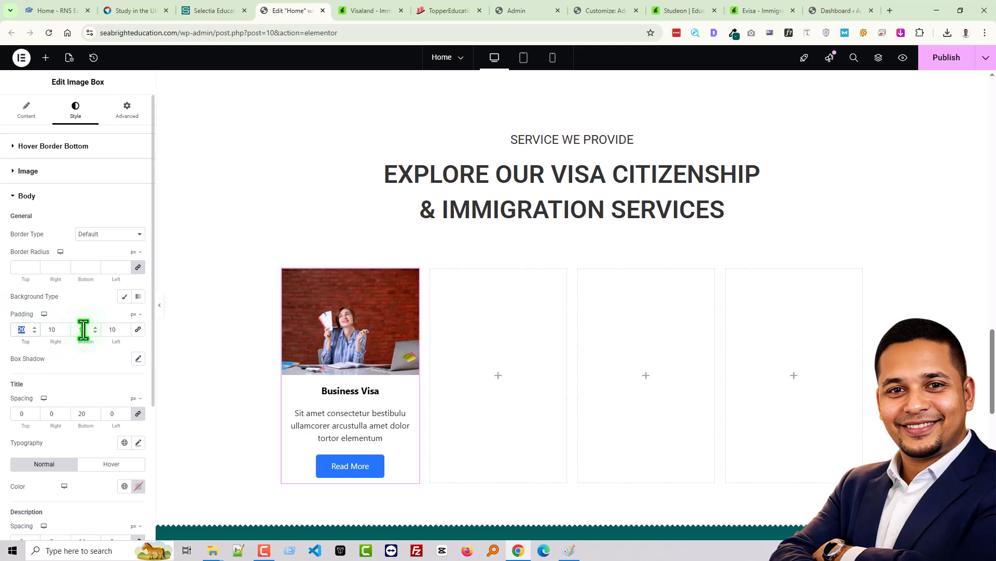
{"action": "type", "text": "20"}
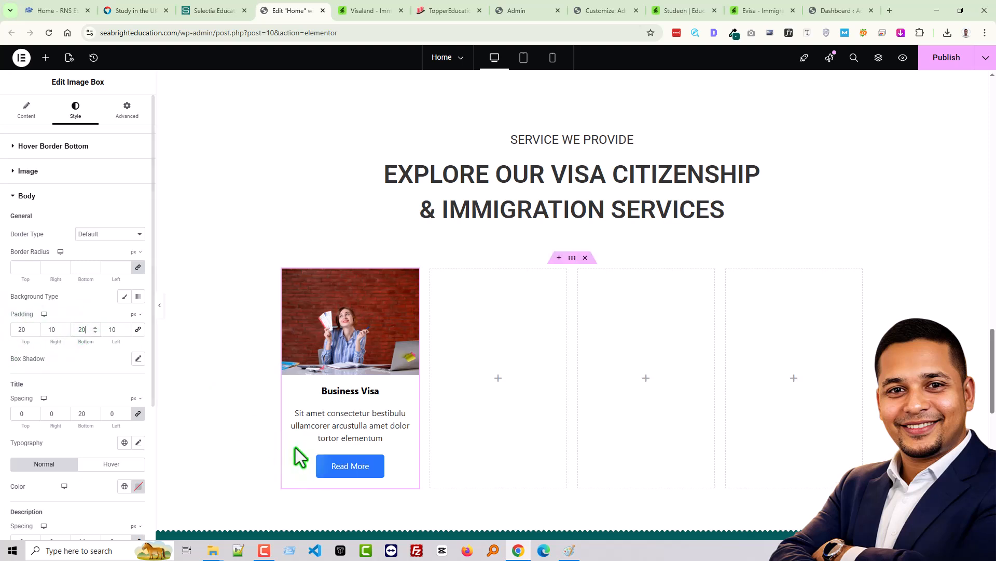
{"action": "scroll", "coordinate": [104, 376], "scroll_direction": "down", "scroll_amount": 1}
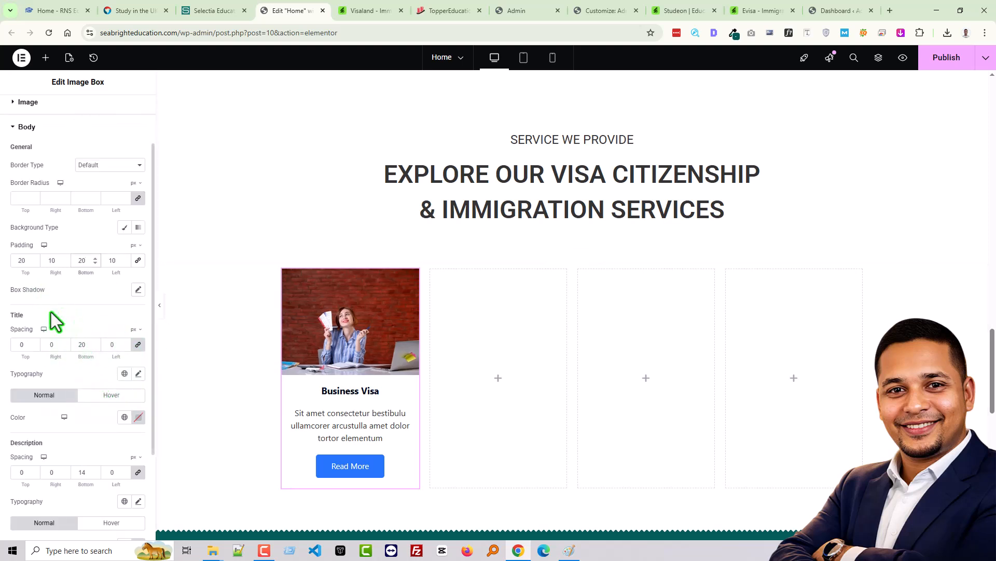
{"action": "type", "text": "30"}
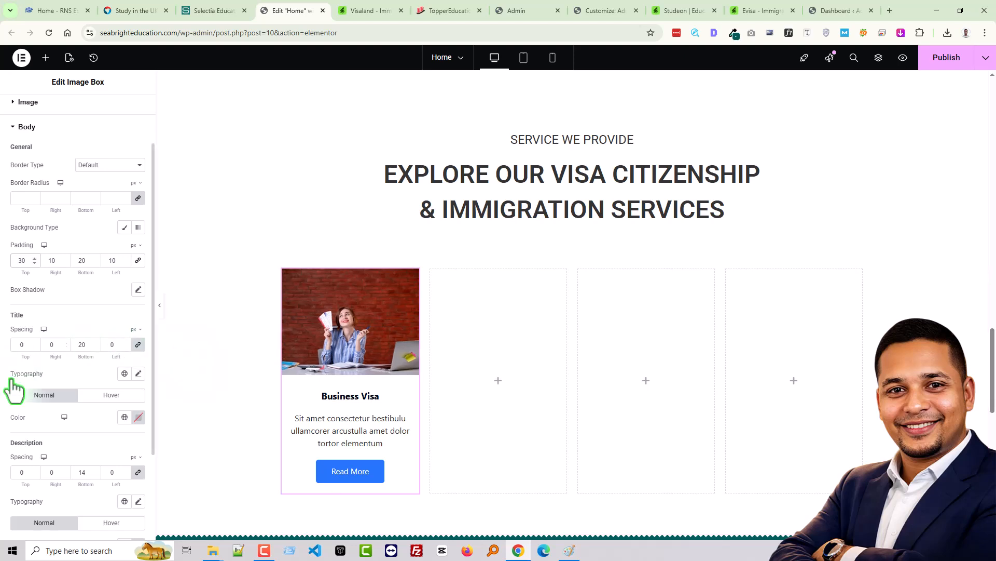
Copy the normal icon colour from the Quantity icon box's style settings.
{"action": "scroll", "coordinate": [19, 416], "scroll_direction": "down", "scroll_amount": 3}
{"action": "left_click", "coordinate": [38, 466]}
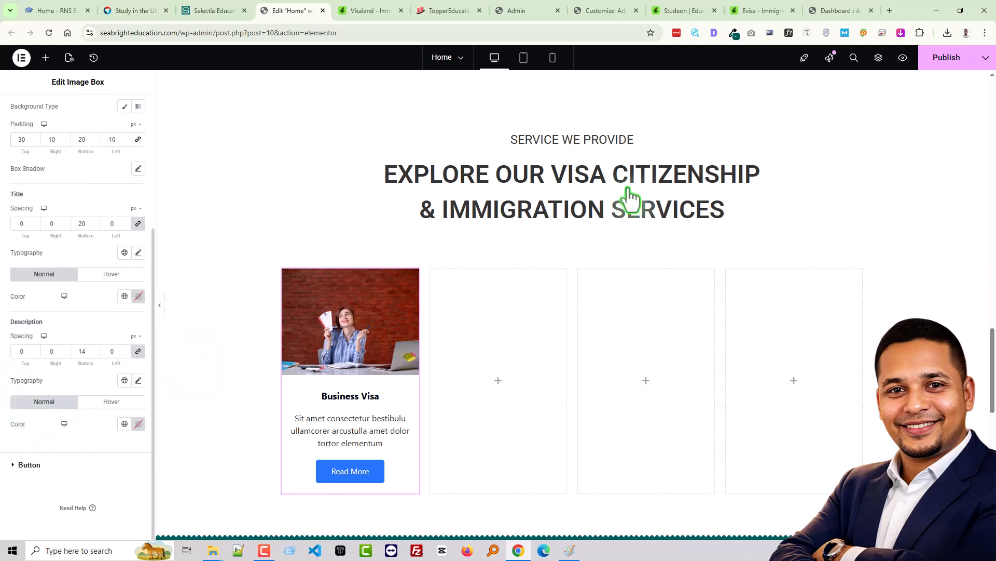
{"action": "scroll", "coordinate": [540, 203], "scroll_direction": "up", "scroll_amount": 5}
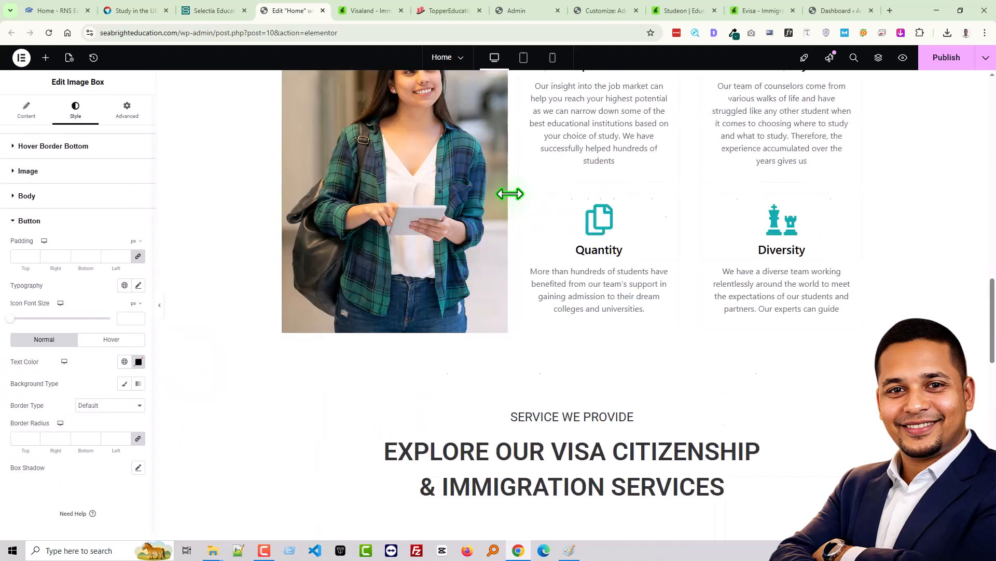
{"action": "left_click", "coordinate": [610, 229]}
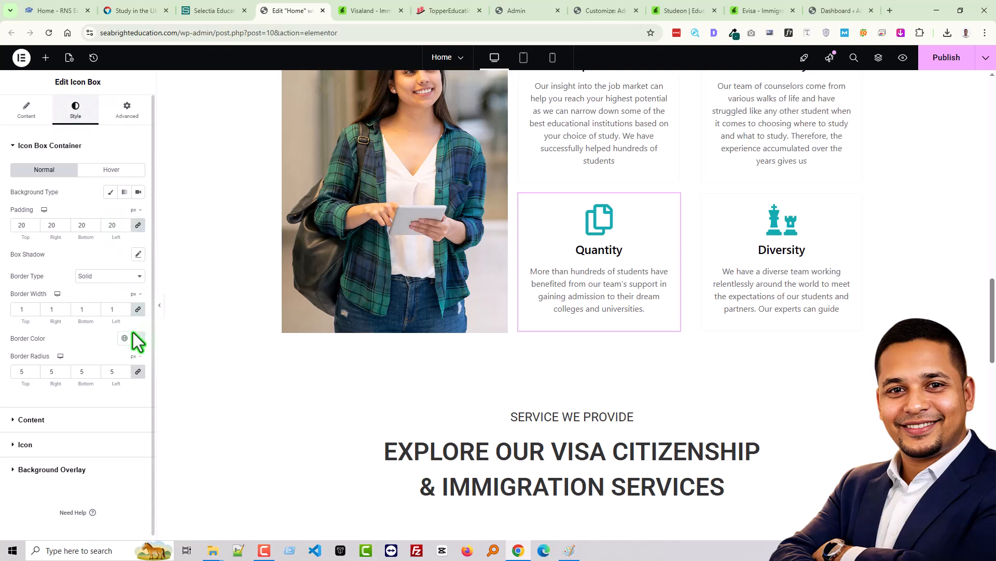
{"action": "scroll", "coordinate": [120, 337], "scroll_direction": "down", "scroll_amount": 1}
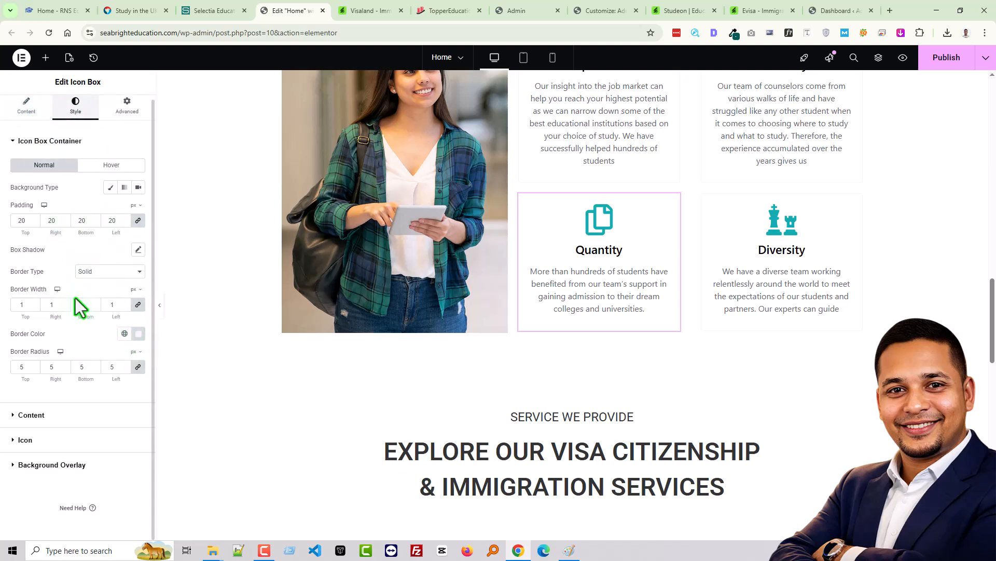
{"action": "left_click", "coordinate": [31, 441]}
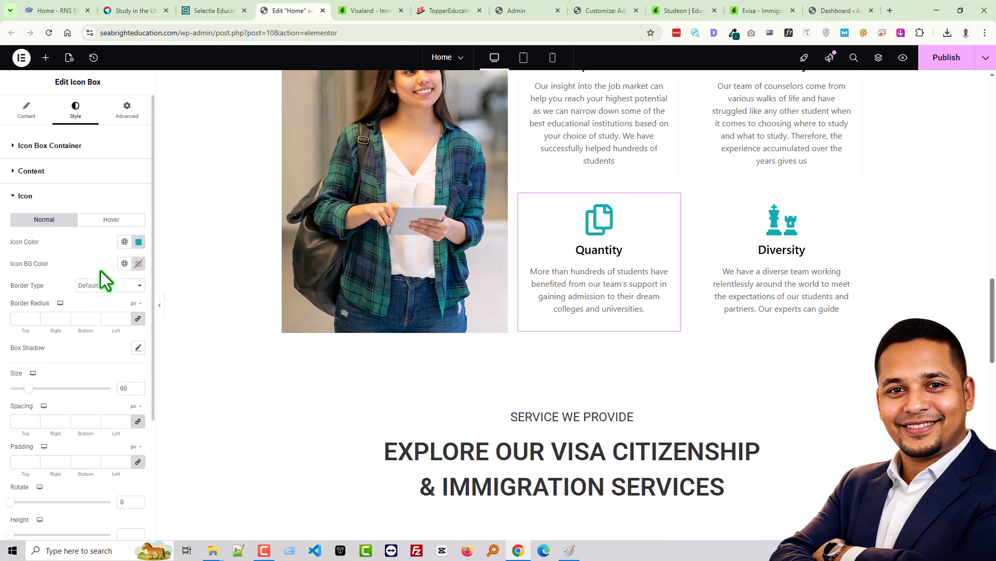
{"action": "left_click", "coordinate": [139, 243]}
Give the Business Visa image box's Read More button a solid background in the copied colour #12ABB0.
{"action": "scroll", "coordinate": [438, 317], "scroll_direction": "down", "scroll_amount": 7}
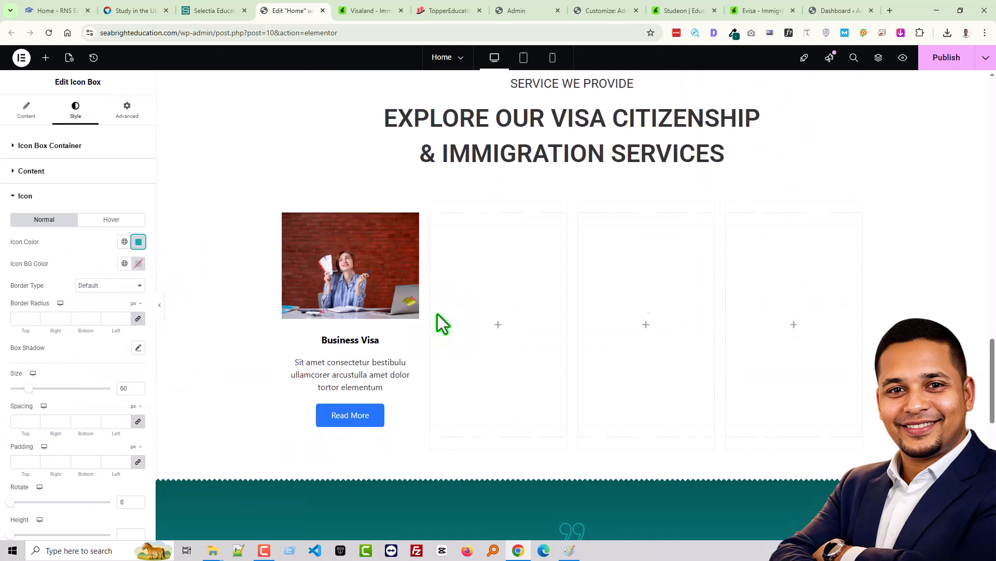
{"action": "left_click", "coordinate": [367, 402]}
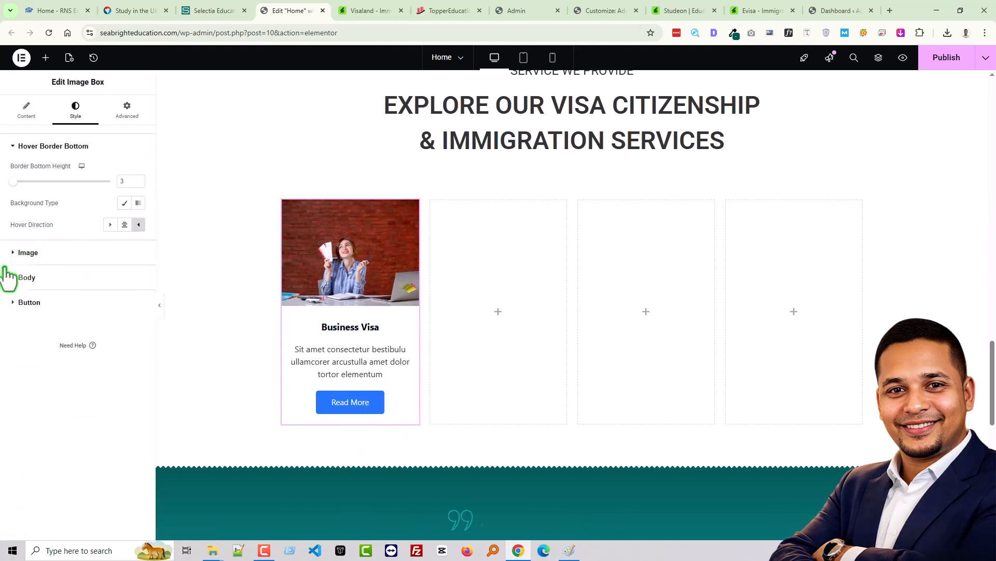
{"action": "left_click", "coordinate": [92, 302]}
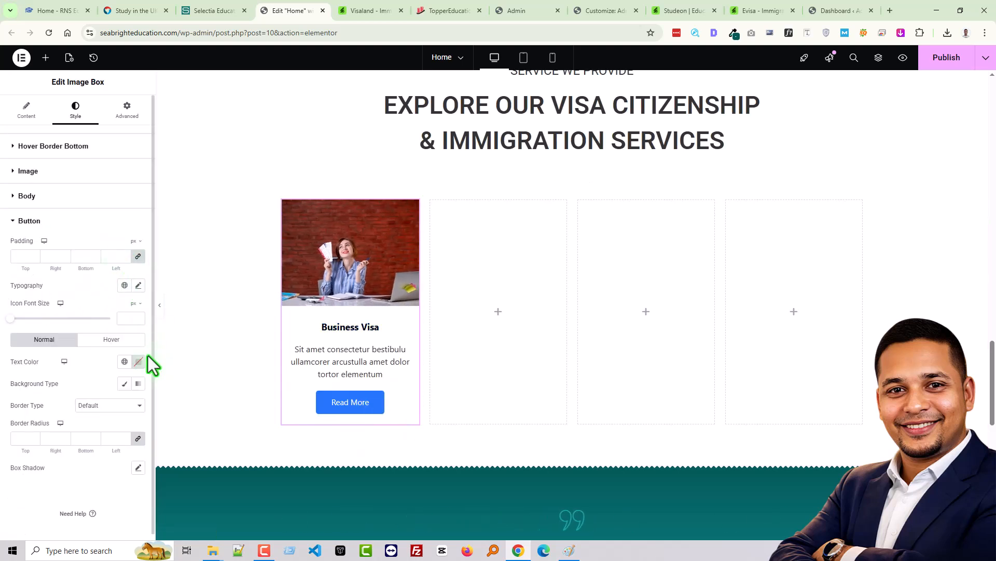
{"action": "left_click", "coordinate": [125, 386]}
{"action": "left_click", "coordinate": [139, 406]}
{"action": "key", "text": "ctrl+v"}
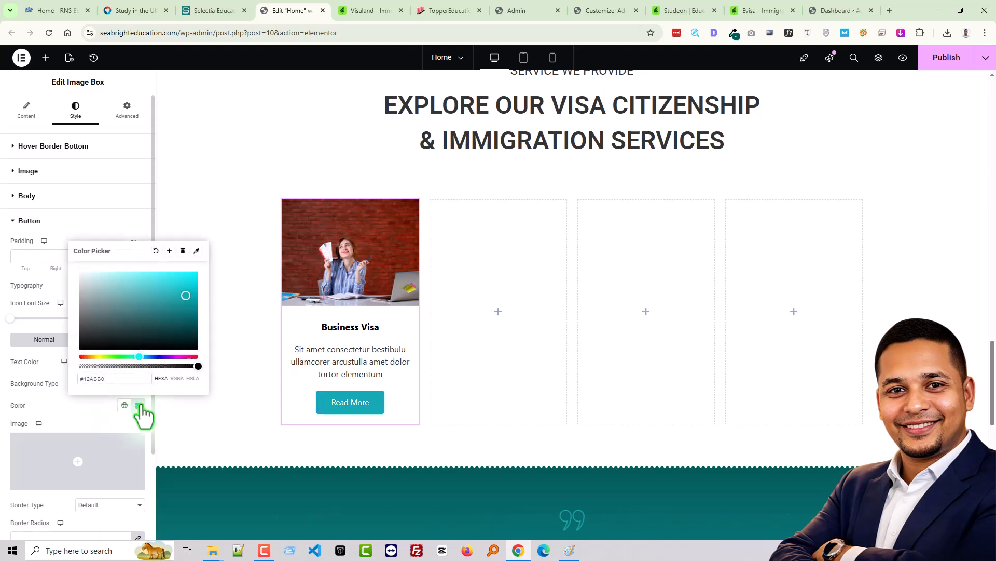
{"action": "left_click", "coordinate": [138, 406]}
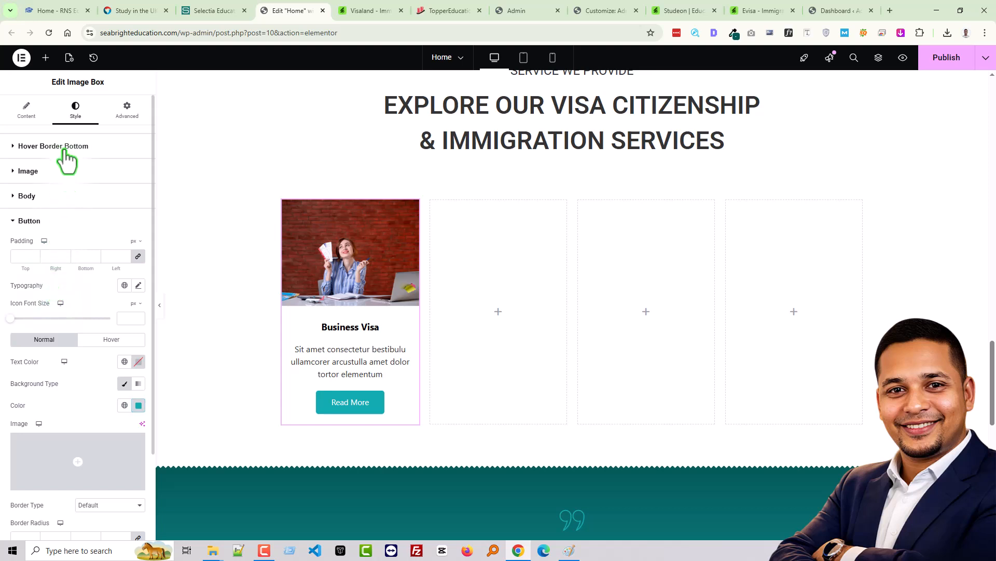
Give the Business Visa image box's hover border bottom a solid background colour of #12ABB0.
{"action": "left_click", "coordinate": [64, 150]}
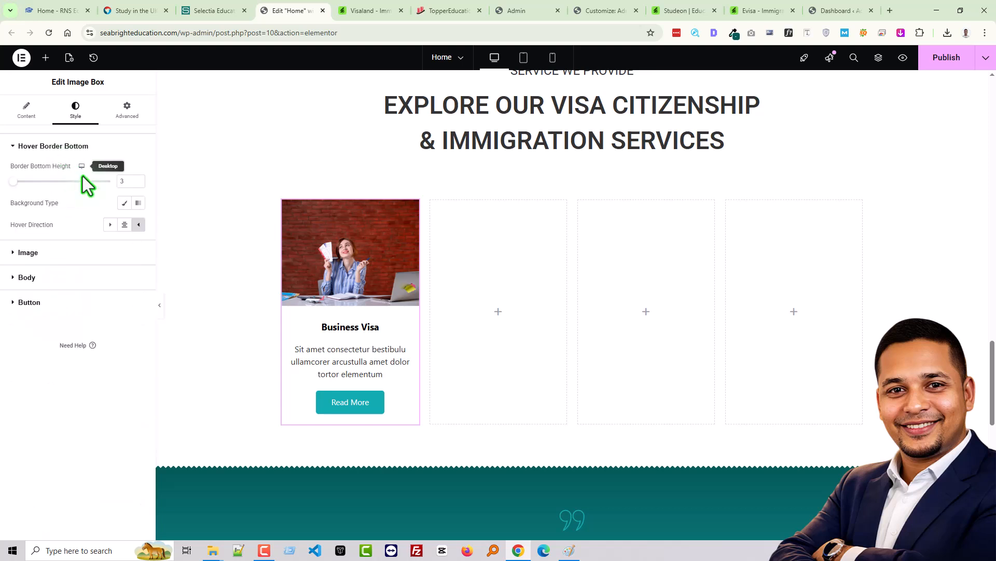
{"action": "left_click", "coordinate": [124, 202]}
{"action": "left_click", "coordinate": [139, 224]}
{"action": "key", "text": "ctrl+v"}
{"action": "left_click", "coordinate": [139, 226]}
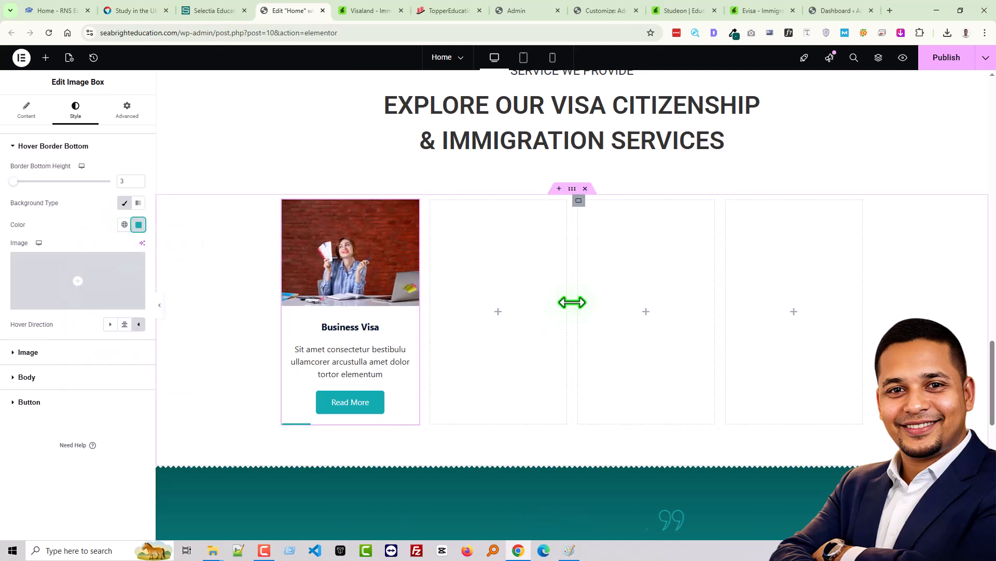
Copy the icon hover colour from the Quantity icon box's style settings.
{"action": "scroll", "coordinate": [490, 293], "scroll_direction": "up", "scroll_amount": 5}
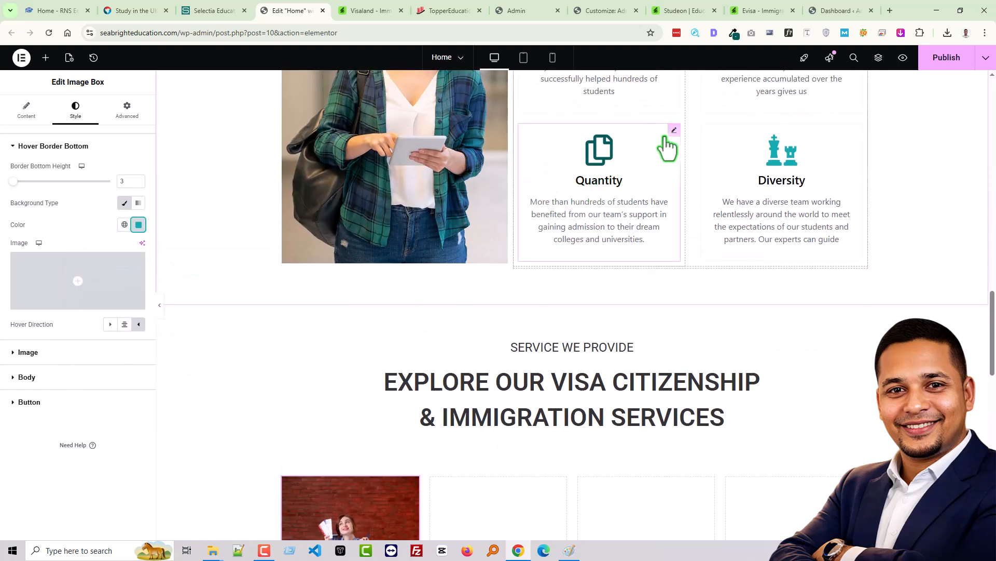
{"action": "left_click", "coordinate": [673, 129]}
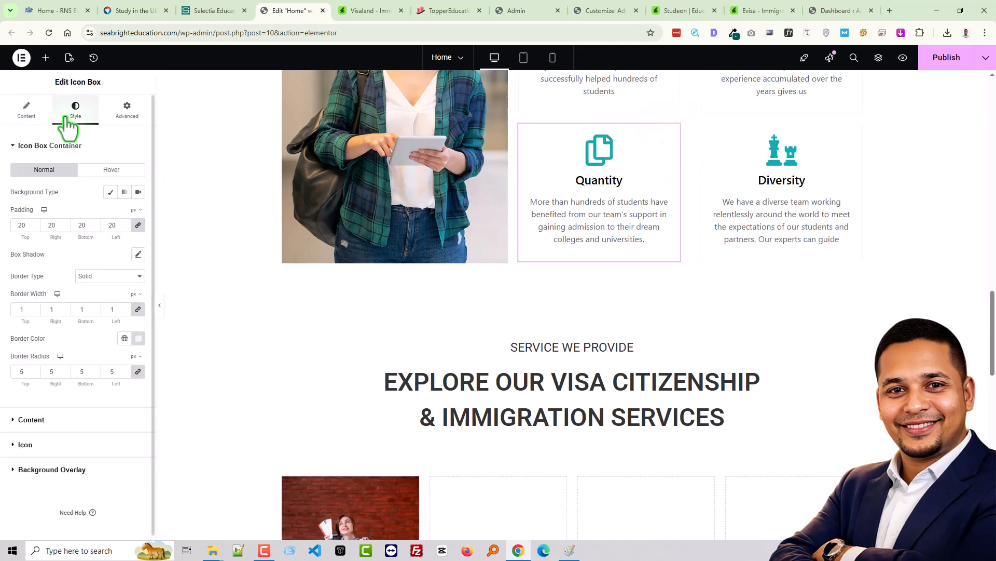
{"action": "left_click", "coordinate": [32, 446]}
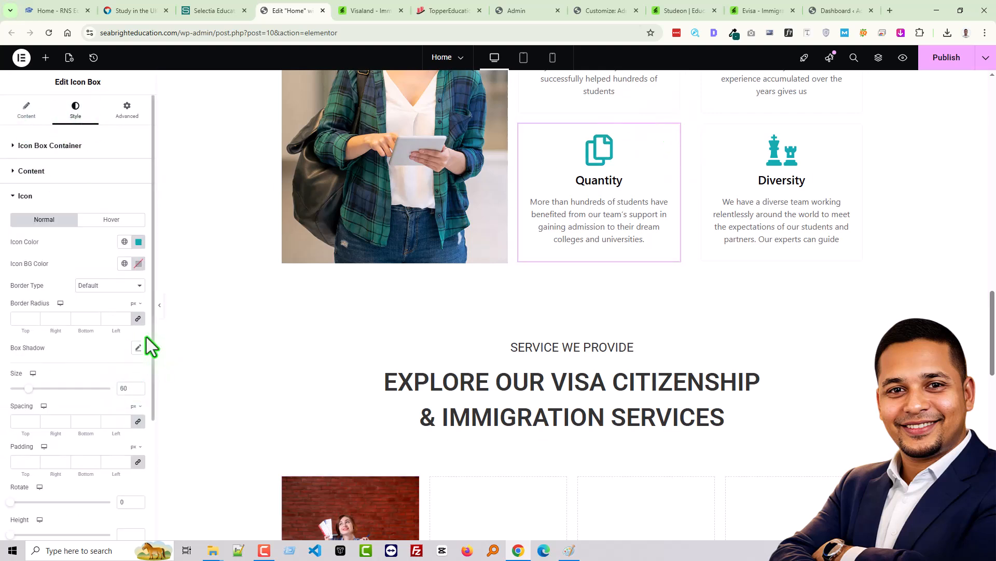
{"action": "left_click", "coordinate": [111, 219]}
{"action": "left_click", "coordinate": [138, 242]}
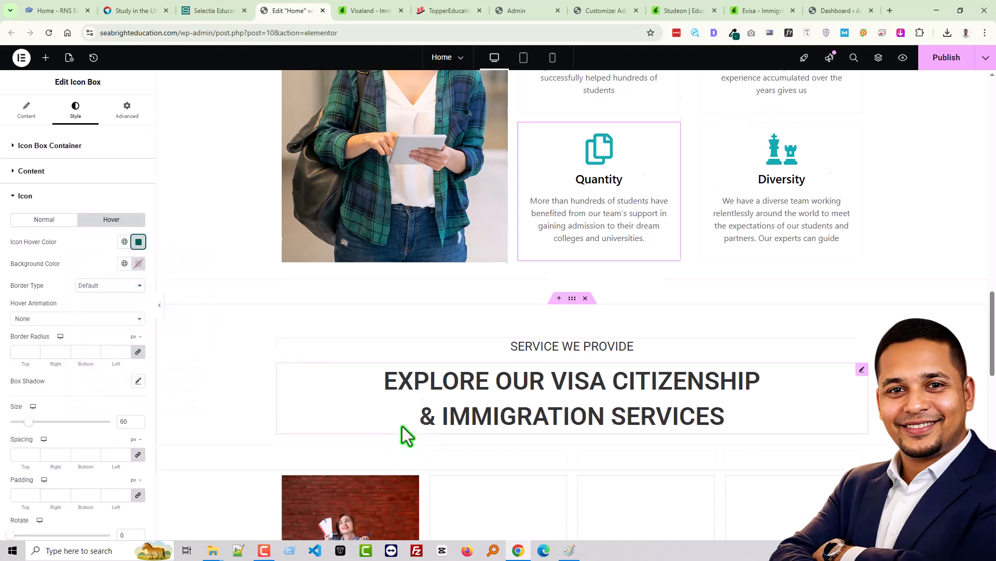
Copy the colour #12ABB0 from the Business Visa image box's hover border bottom settings.
{"action": "scroll", "coordinate": [402, 426], "scroll_direction": "down", "scroll_amount": 5}
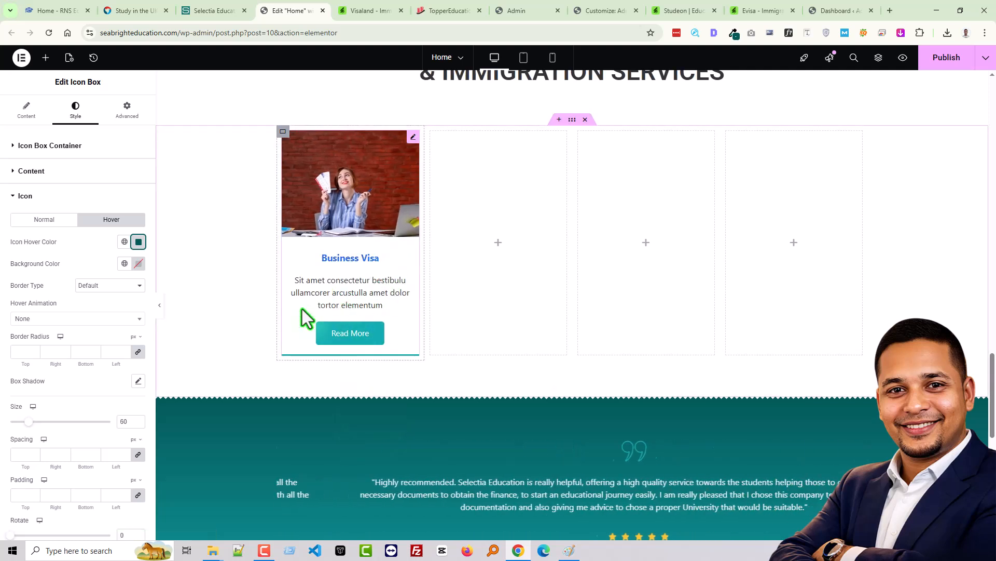
{"action": "left_click", "coordinate": [322, 301]}
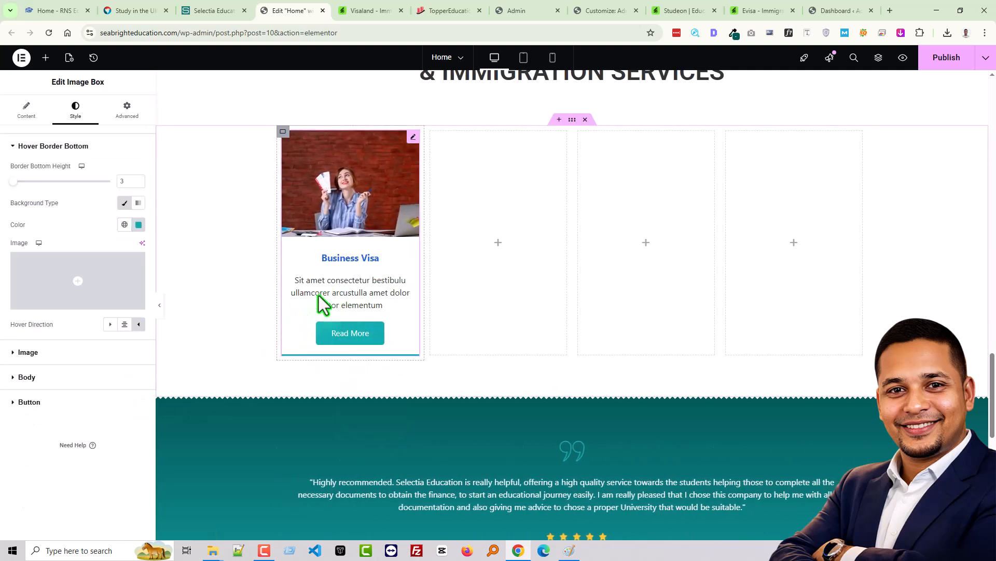
{"action": "left_click", "coordinate": [139, 224]}
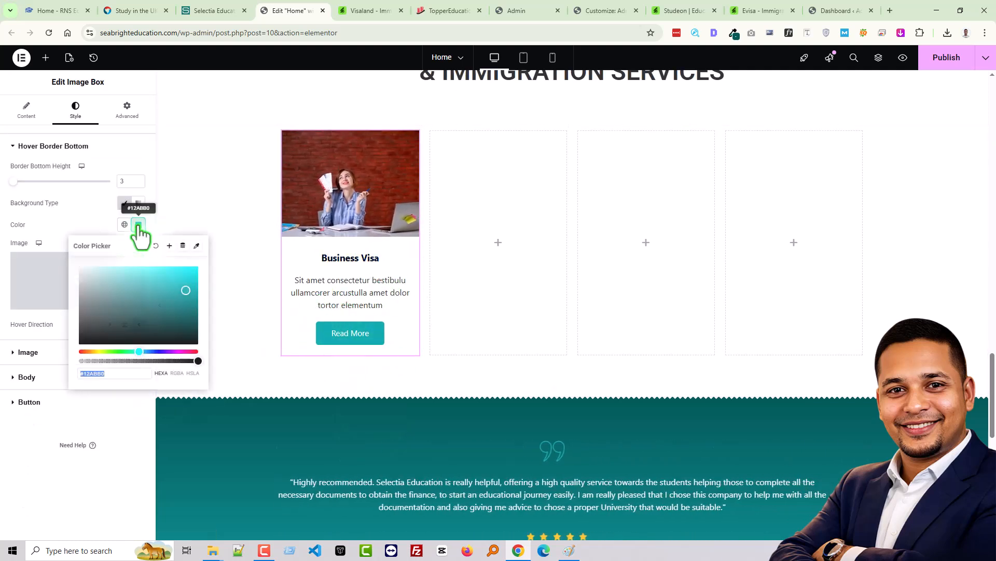
{"action": "left_click", "coordinate": [238, 244]}
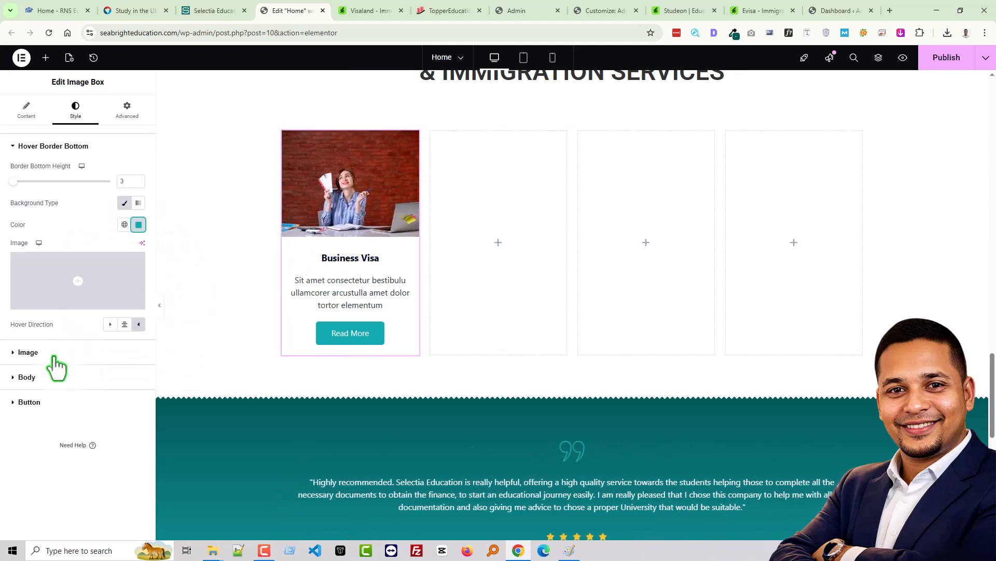
Set the hover colour of the Business Visa image box's title to the copied #12ABB0.
{"action": "left_click", "coordinate": [27, 377]}
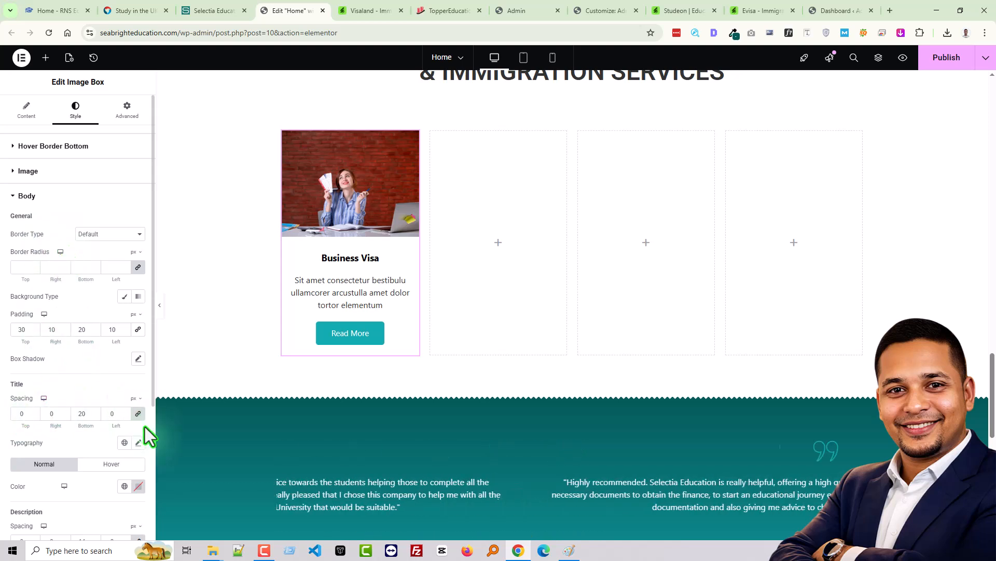
{"action": "scroll", "coordinate": [55, 279], "scroll_direction": "down", "scroll_amount": 3}
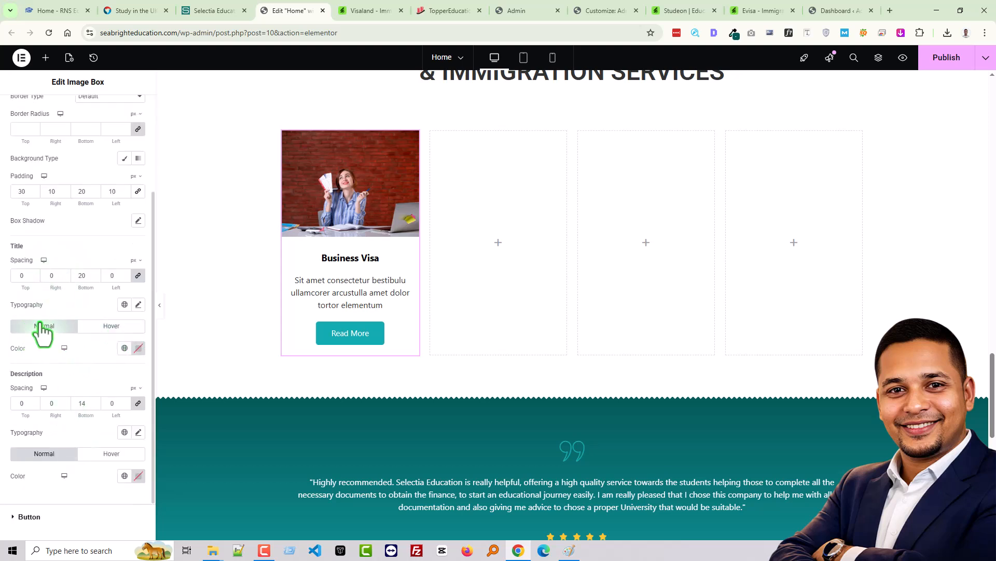
{"action": "left_click", "coordinate": [121, 328]}
{"action": "left_click", "coordinate": [138, 348]}
{"action": "key", "text": "ctrl+v"}
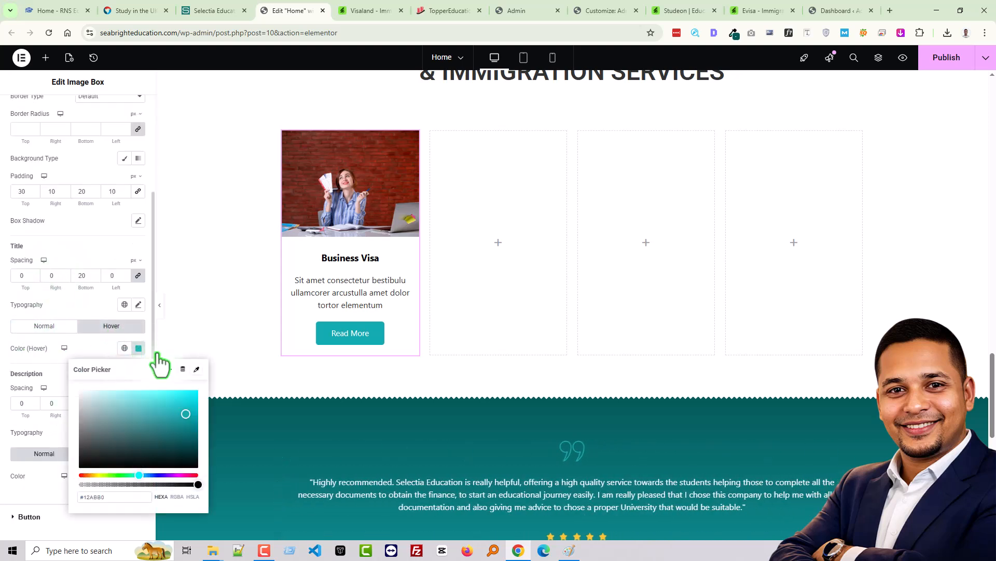
{"action": "left_click", "coordinate": [137, 352]}
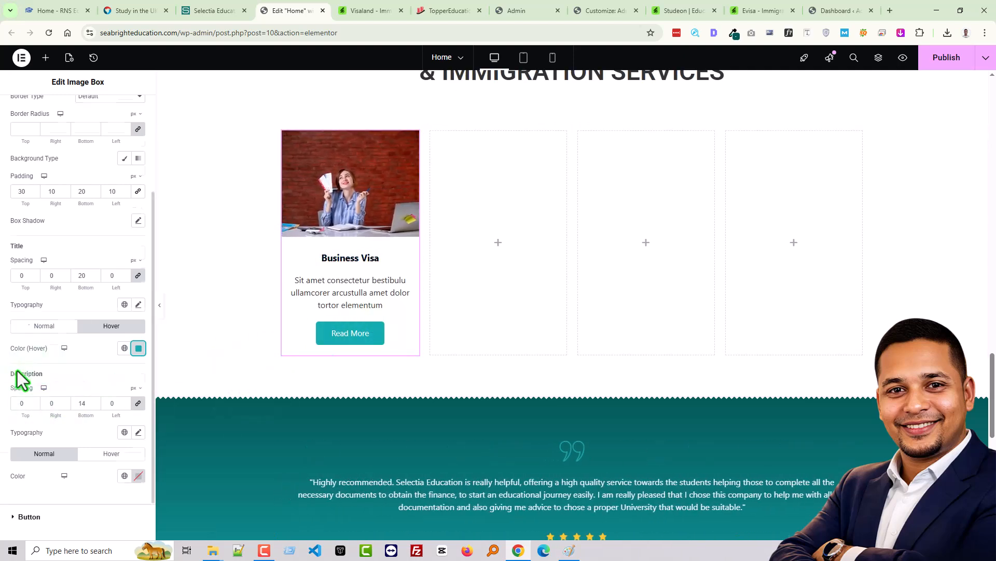
Set the padding of the Business Visa box's Read More button to 10 px on all sides.
{"action": "scroll", "coordinate": [57, 457], "scroll_direction": "down", "scroll_amount": 1}
{"action": "left_click", "coordinate": [60, 465]}
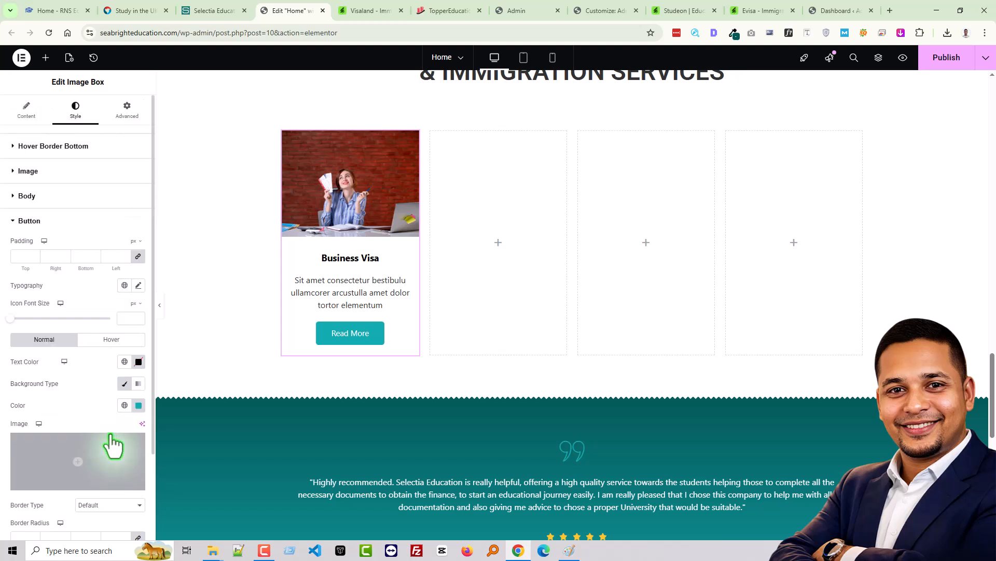
{"action": "scroll", "coordinate": [81, 415], "scroll_direction": "down", "scroll_amount": 2}
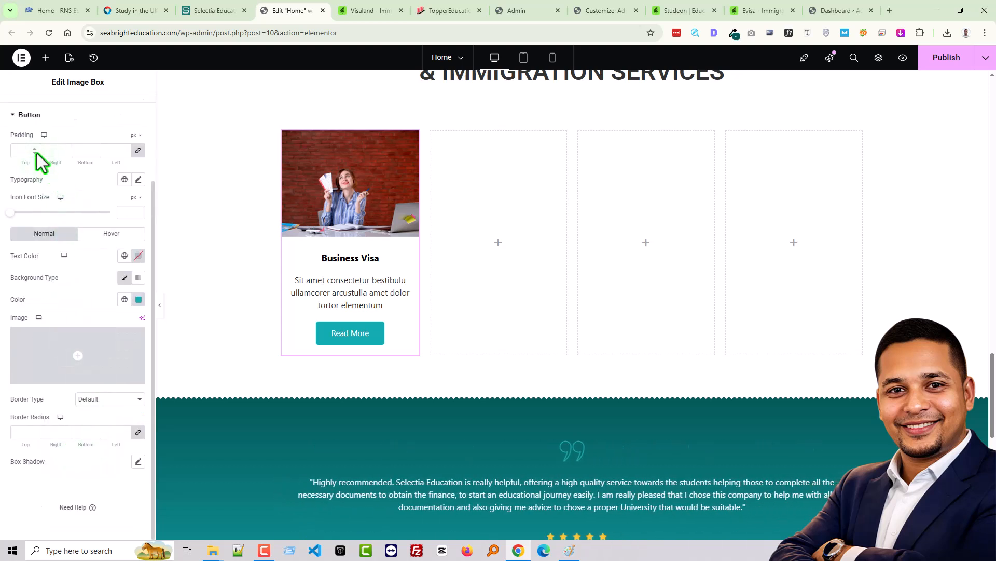
{"action": "left_click", "coordinate": [22, 150]}
{"action": "type", "text": "10"}
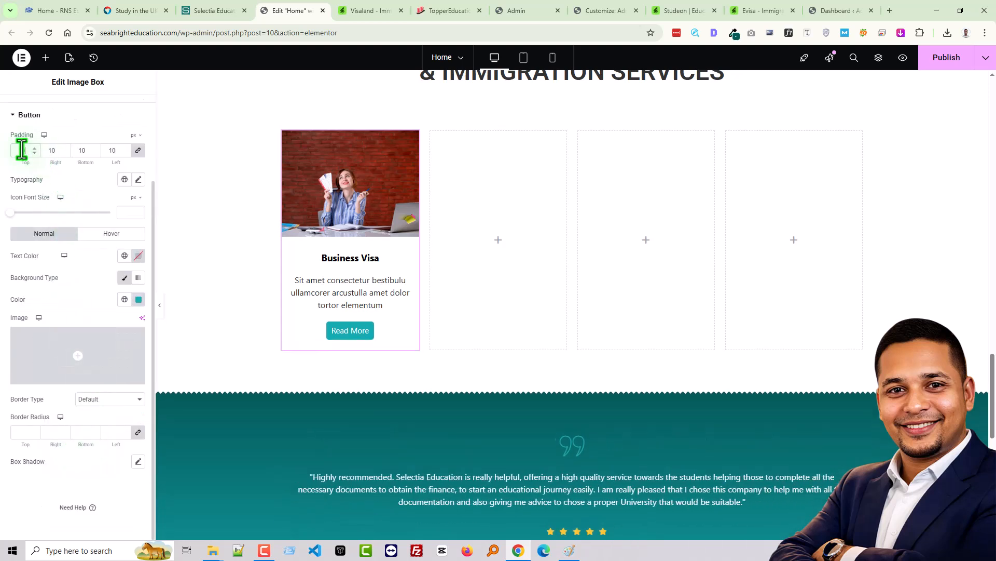
{"action": "double_click", "coordinate": [21, 150]}
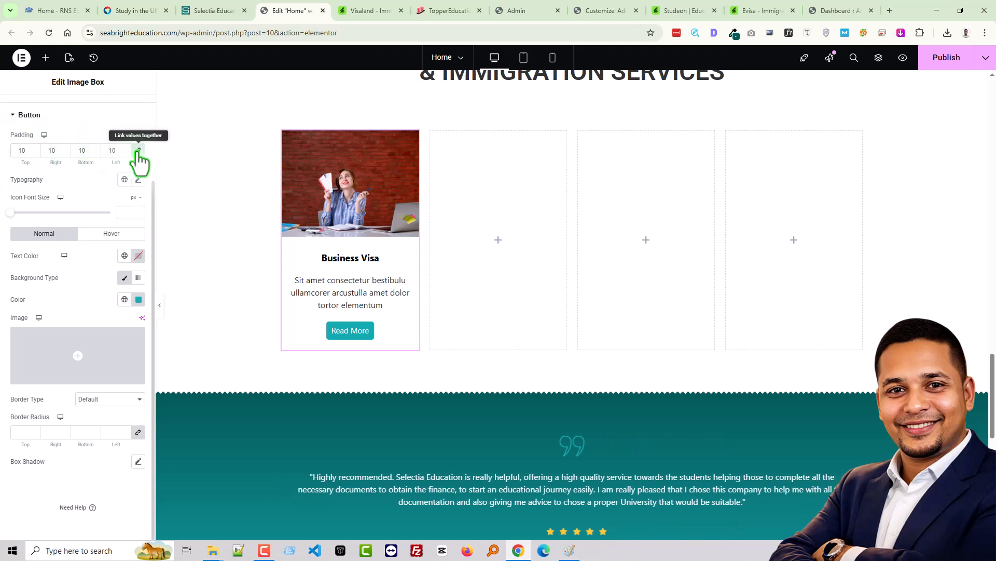
Unlink the Read More button's padding values and set its left and right padding to 15 px.
{"action": "left_click", "coordinate": [137, 151]}
{"action": "double_click", "coordinate": [113, 151]}
{"action": "key", "text": "Up"}
{"action": "key", "text": "Up"}
{"action": "key", "text": "Up"}
{"action": "key", "text": "Up"}
{"action": "key", "text": "Up"}
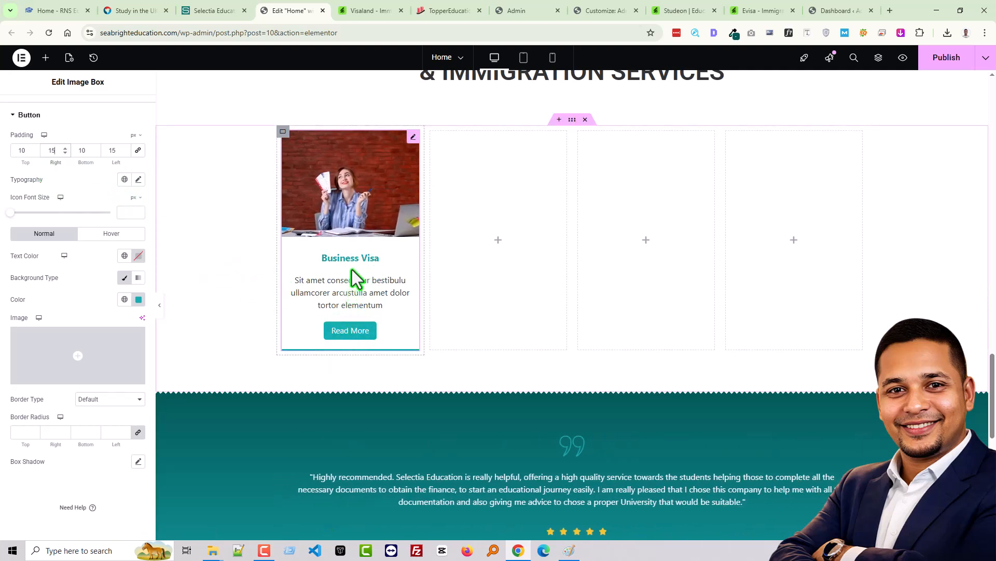
Unlink the Business Visa title's spacing values and set them to 15 px at the bottom and 0 on the other sides.
{"action": "scroll", "coordinate": [96, 213], "scroll_direction": "up", "scroll_amount": 2}
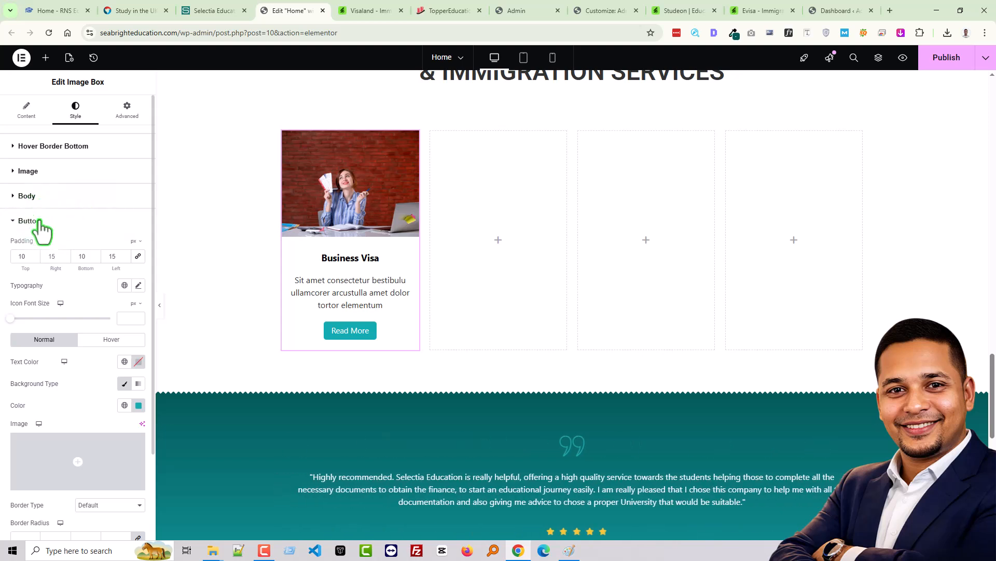
{"action": "left_click", "coordinate": [58, 197]}
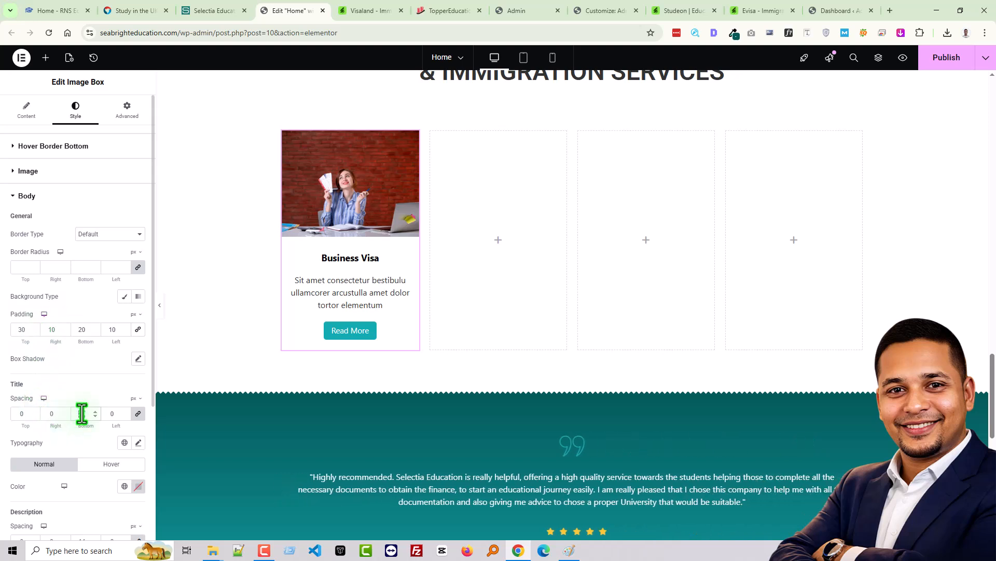
{"action": "left_click", "coordinate": [82, 413]}
{"action": "type", "text": "10"}
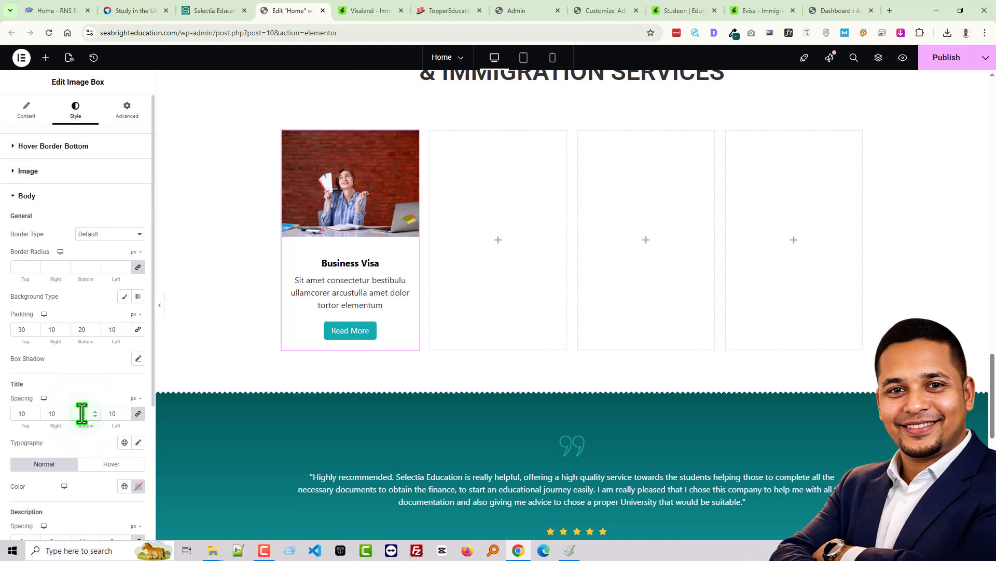
{"action": "type", "text": "0"}
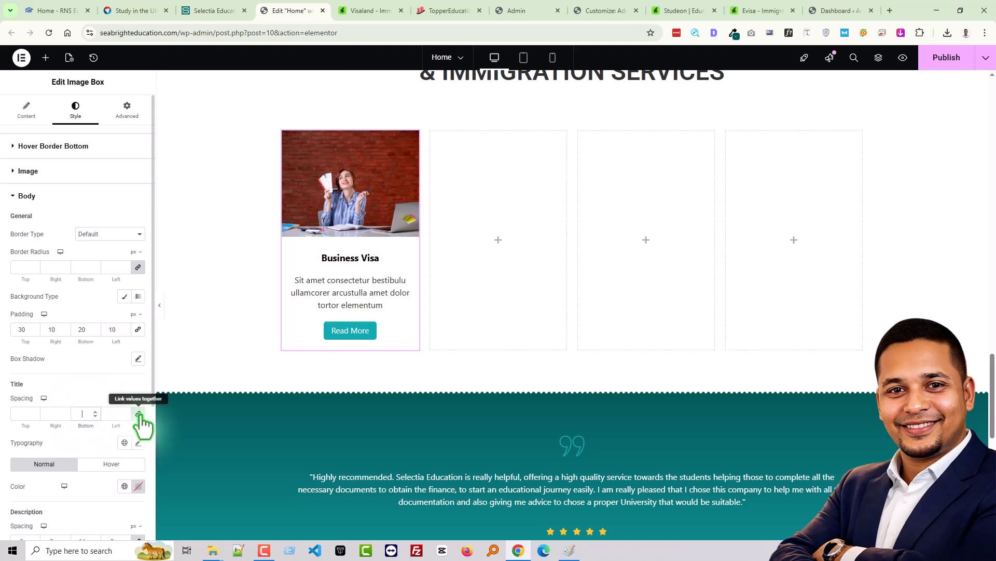
{"action": "type", "text": "10"}
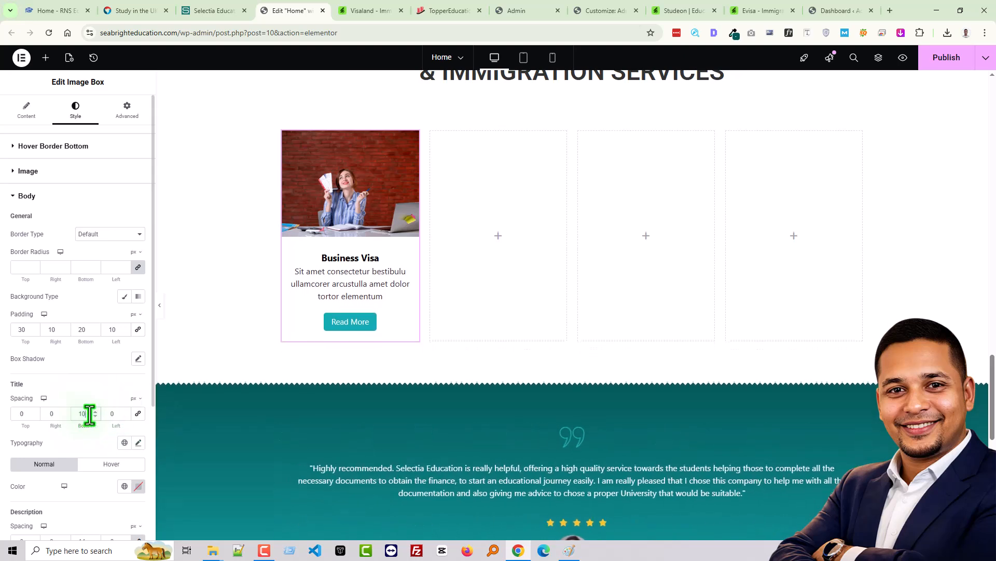
{"action": "key", "text": "BackSpace"}
{"action": "type", "text": "5"}
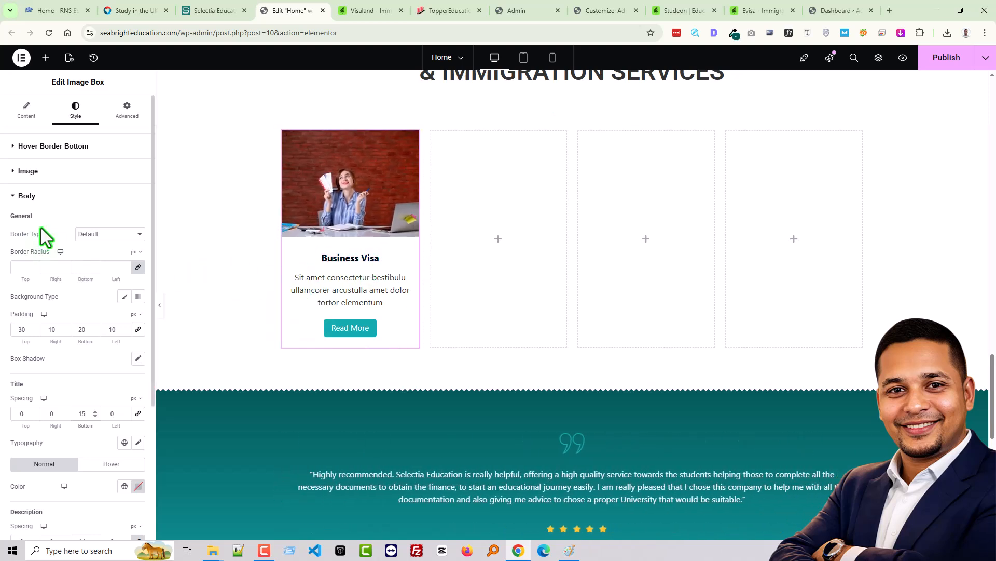
Copy the Business Visa image box and paste it into each of the three empty containers beside it.
{"action": "right_click", "coordinate": [380, 226]}
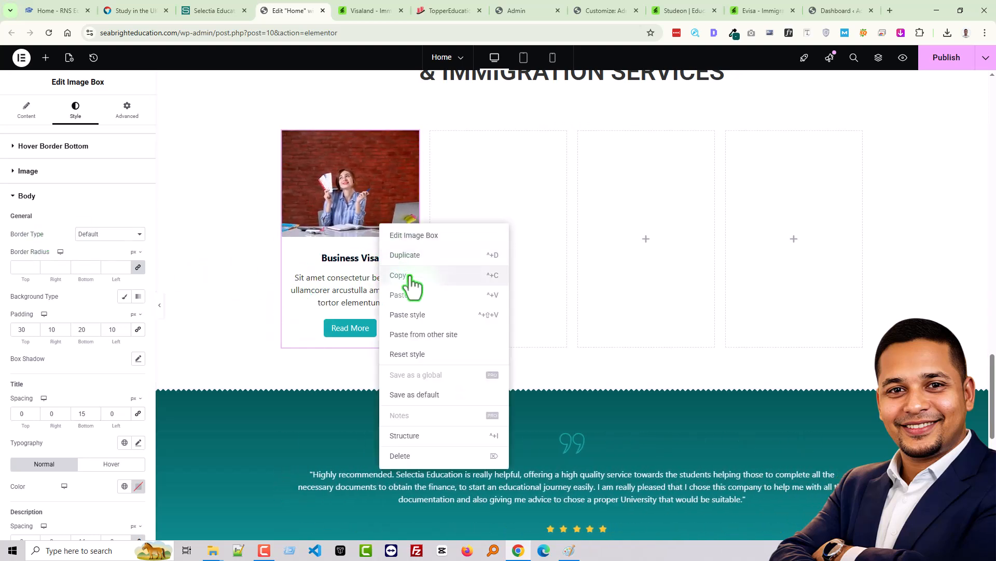
{"action": "left_click", "coordinate": [405, 275]}
{"action": "right_click", "coordinate": [486, 206]}
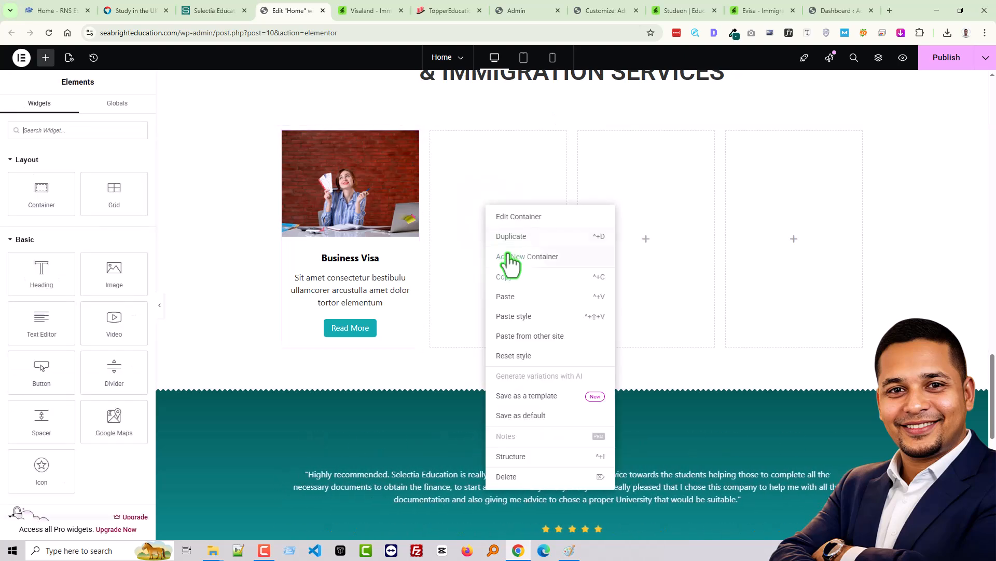
{"action": "left_click", "coordinate": [512, 297]}
{"action": "right_click", "coordinate": [612, 272]}
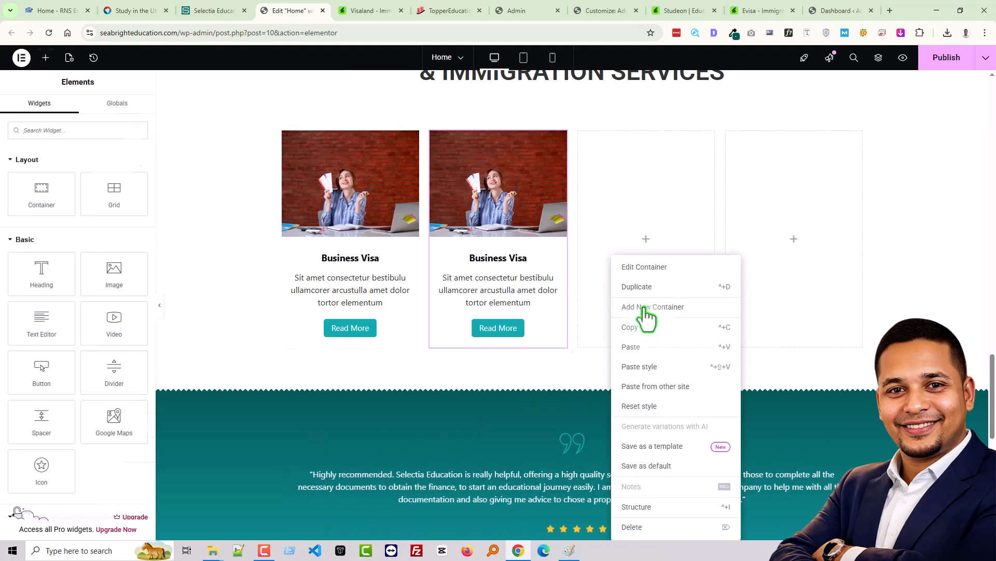
{"action": "left_click", "coordinate": [637, 347]}
{"action": "right_click", "coordinate": [753, 248]}
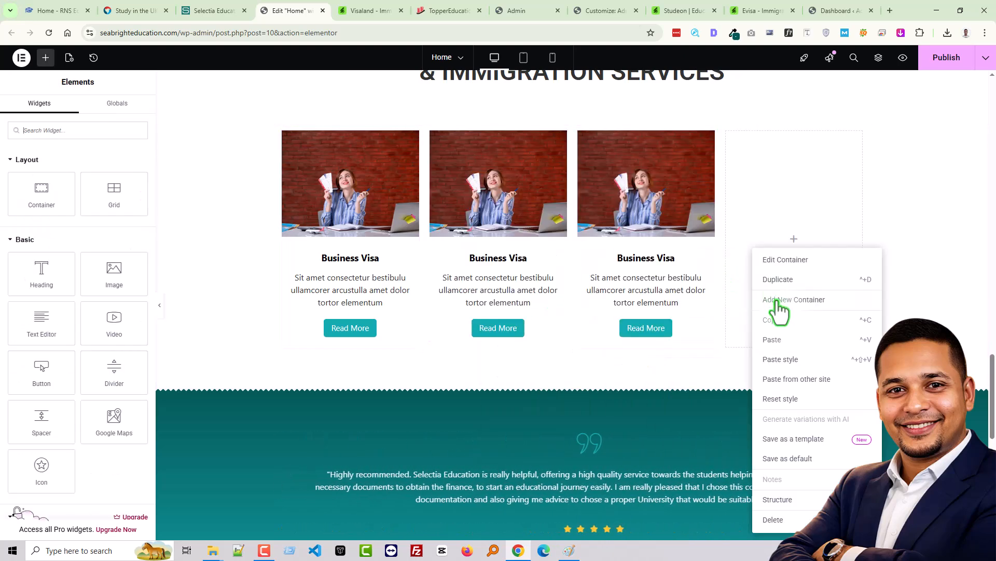
{"action": "left_click", "coordinate": [773, 341]}
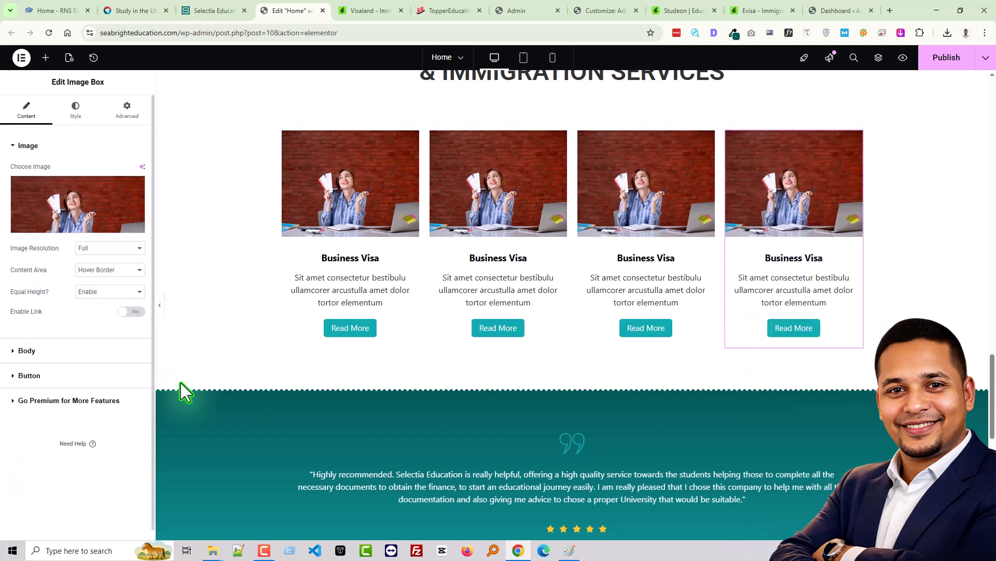
Copy the title Student Visa from the Visaland preview and use it as the second image box's title.
{"action": "scroll", "coordinate": [427, 354], "scroll_direction": "up", "scroll_amount": 3}
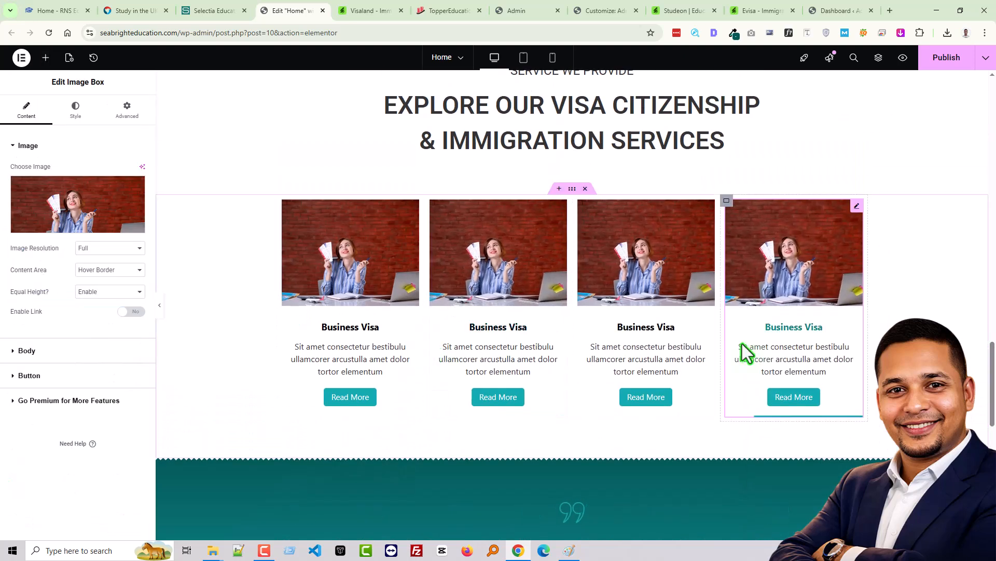
{"action": "scroll", "coordinate": [779, 348], "scroll_direction": "up", "scroll_amount": 2}
{"action": "scroll", "coordinate": [546, 345], "scroll_direction": "down", "scroll_amount": 4}
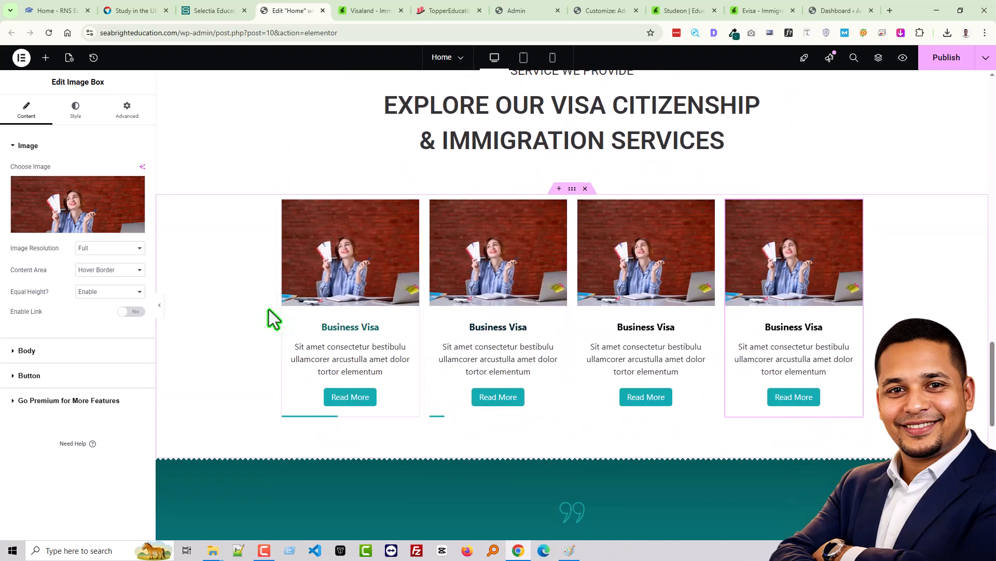
{"action": "left_click", "coordinate": [376, 6]}
{"action": "left_click_drag", "start_coordinate": [431, 239], "coordinate": [469, 238]}
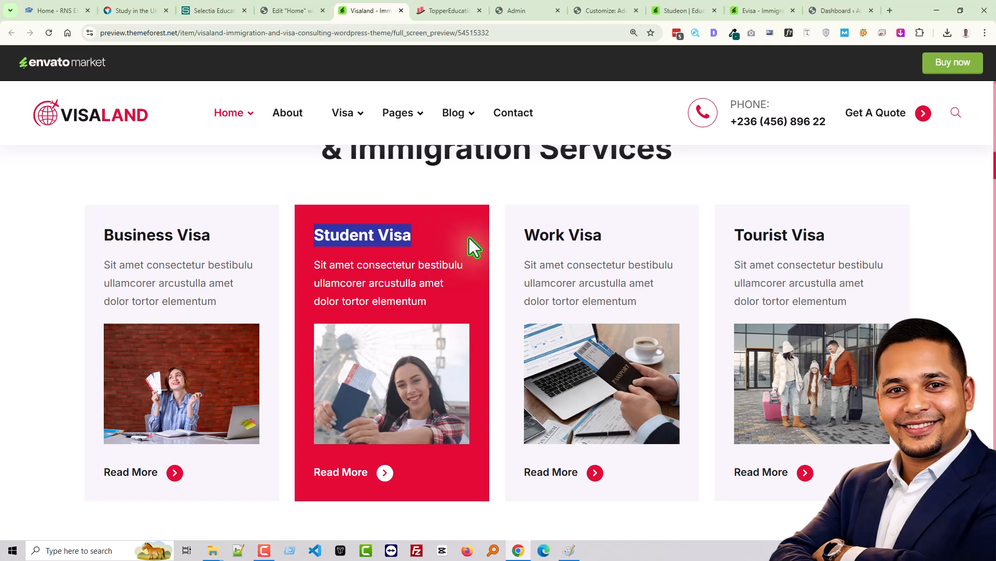
{"action": "left_click", "coordinate": [280, 12]}
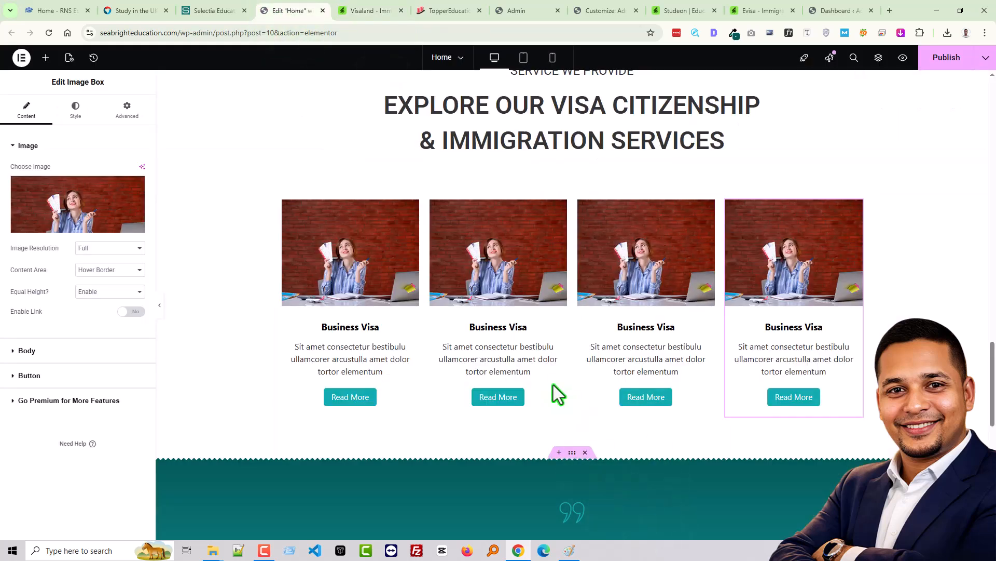
{"action": "left_click", "coordinate": [512, 346]}
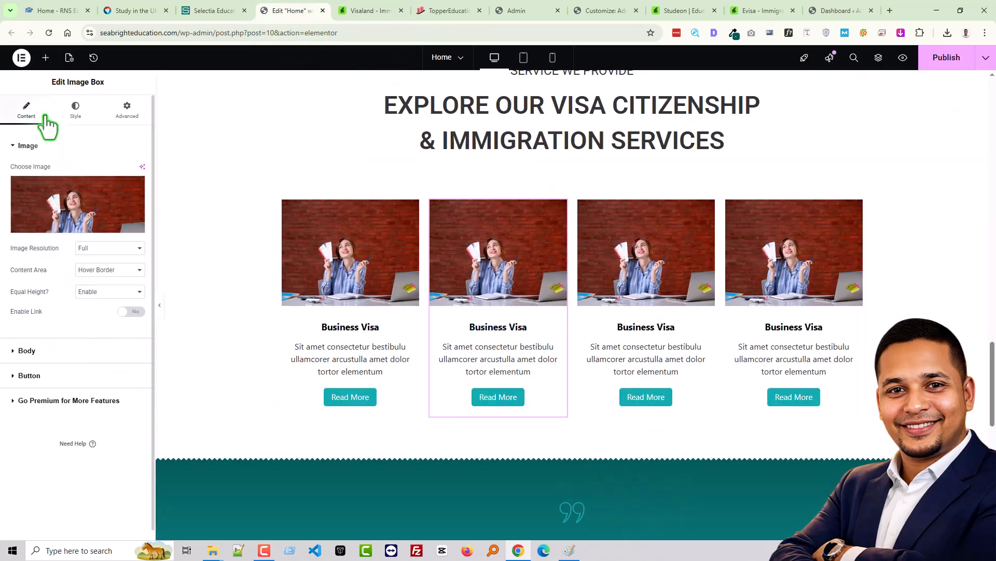
{"action": "left_click", "coordinate": [27, 350]}
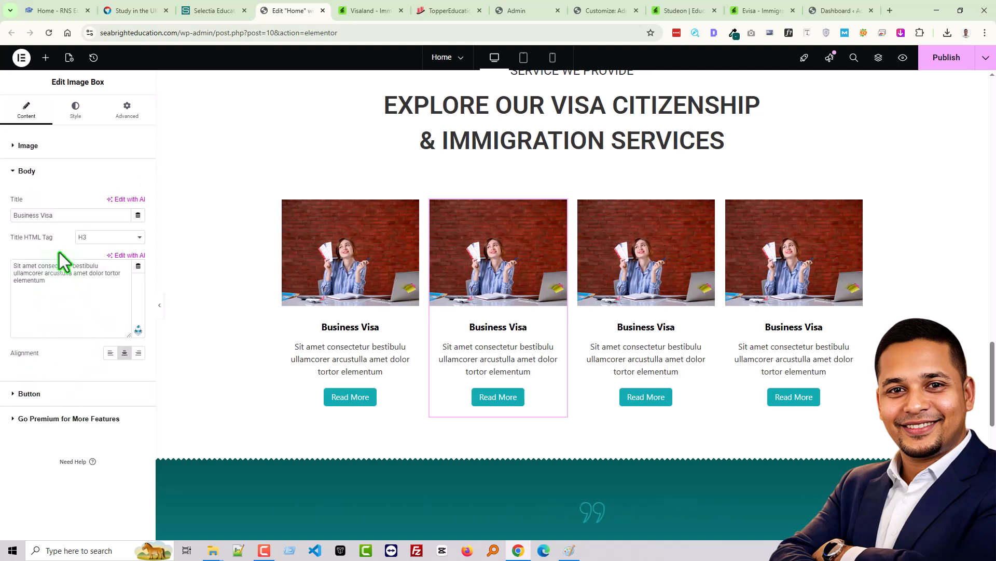
{"action": "type", "text": "Student Visa"}
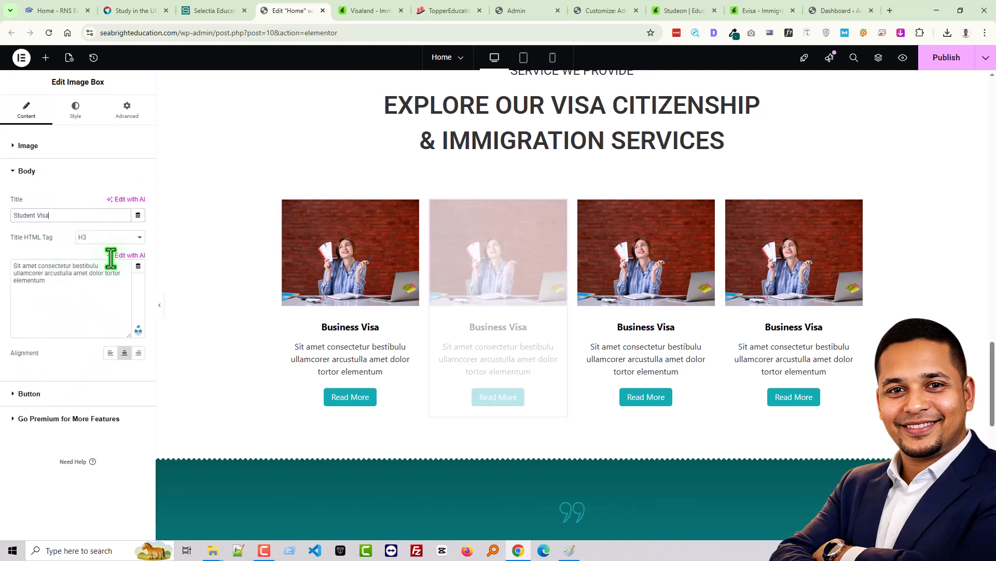
Copy the title Work Visa from the Visaland preview and use it as the third image box's title.
{"action": "left_click", "coordinate": [367, 10]}
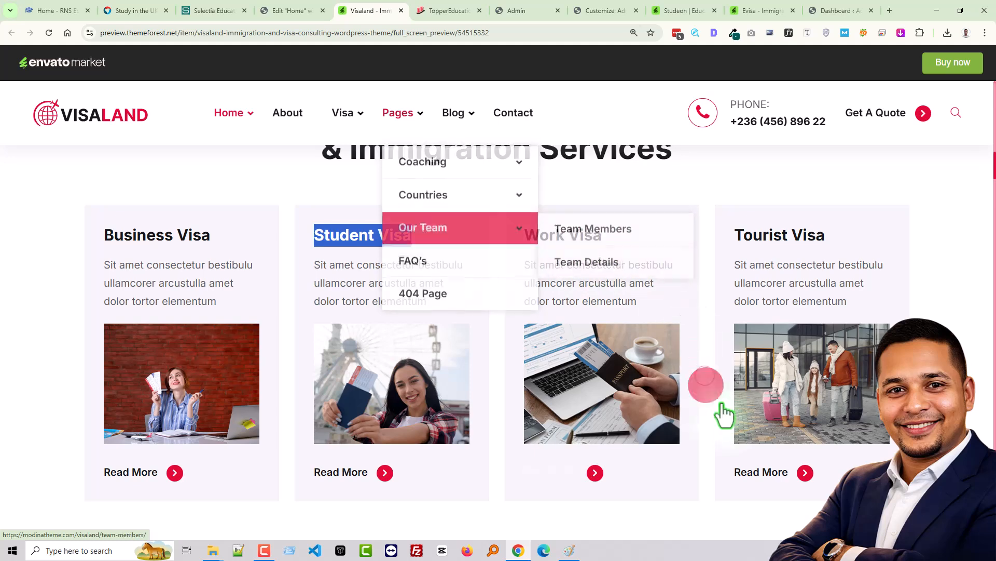
{"action": "left_click_drag", "start_coordinate": [519, 235], "coordinate": [604, 233]}
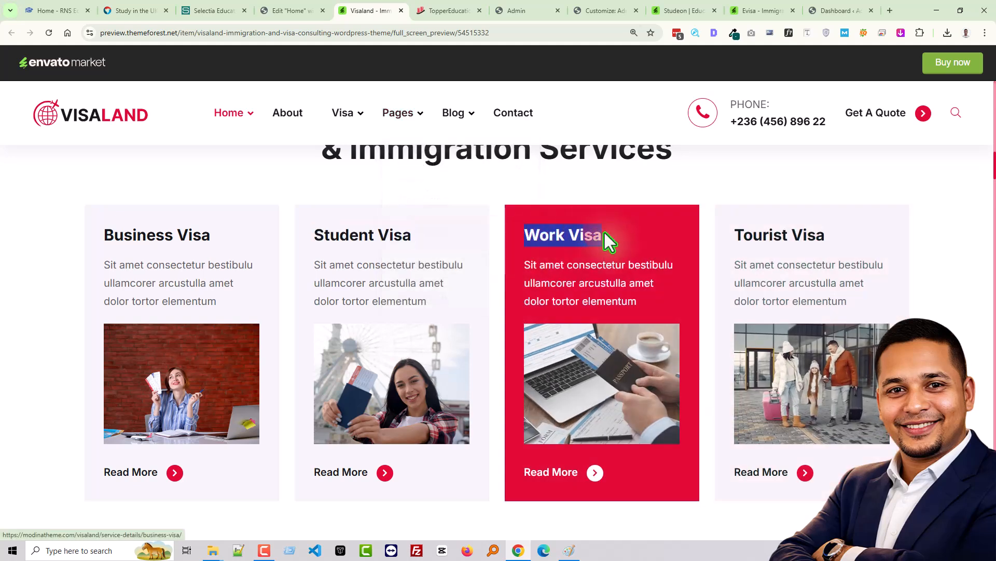
{"action": "left_click", "coordinate": [290, 10]}
{"action": "left_click", "coordinate": [636, 334]}
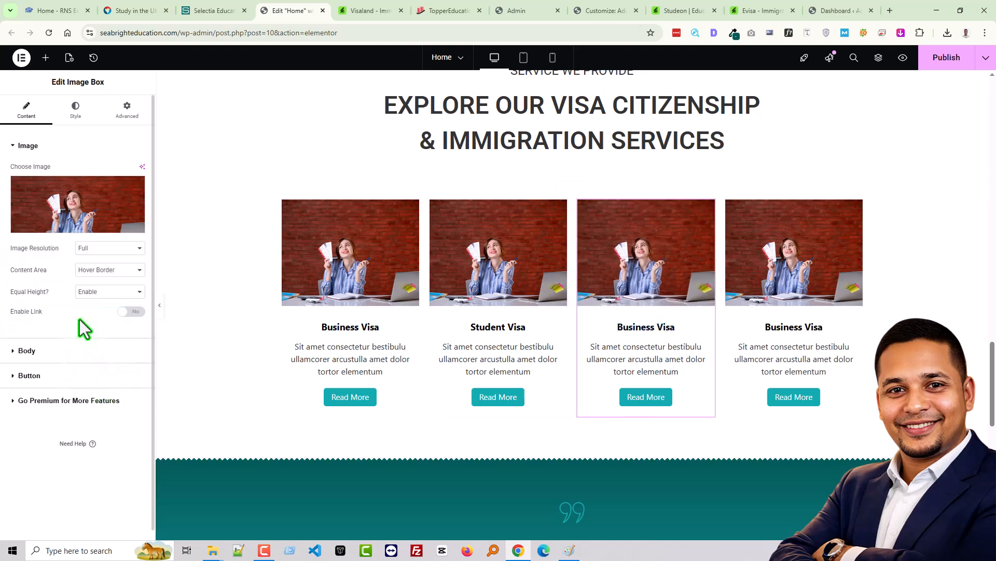
{"action": "left_click", "coordinate": [26, 351]}
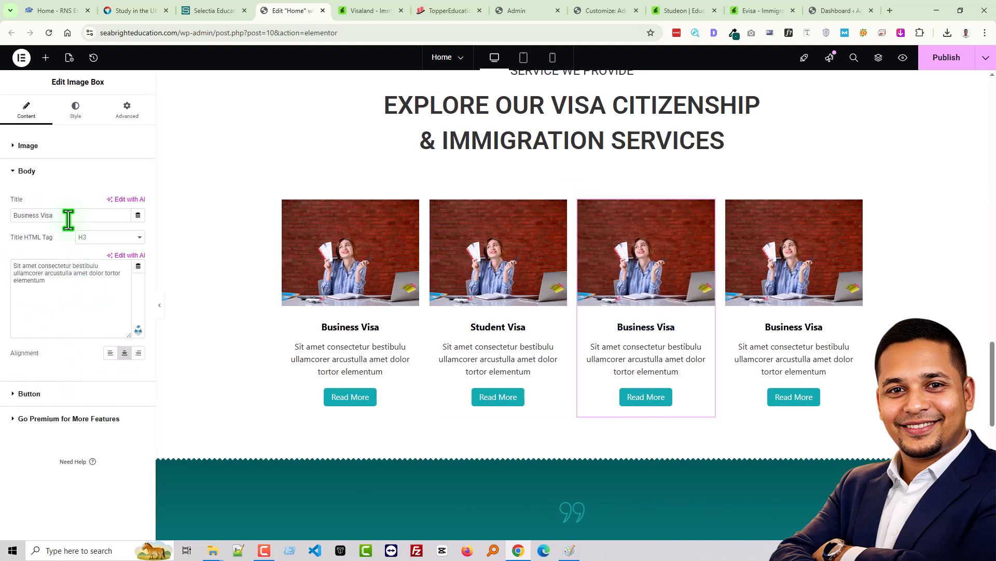
{"action": "type", "text": "Work Visa"}
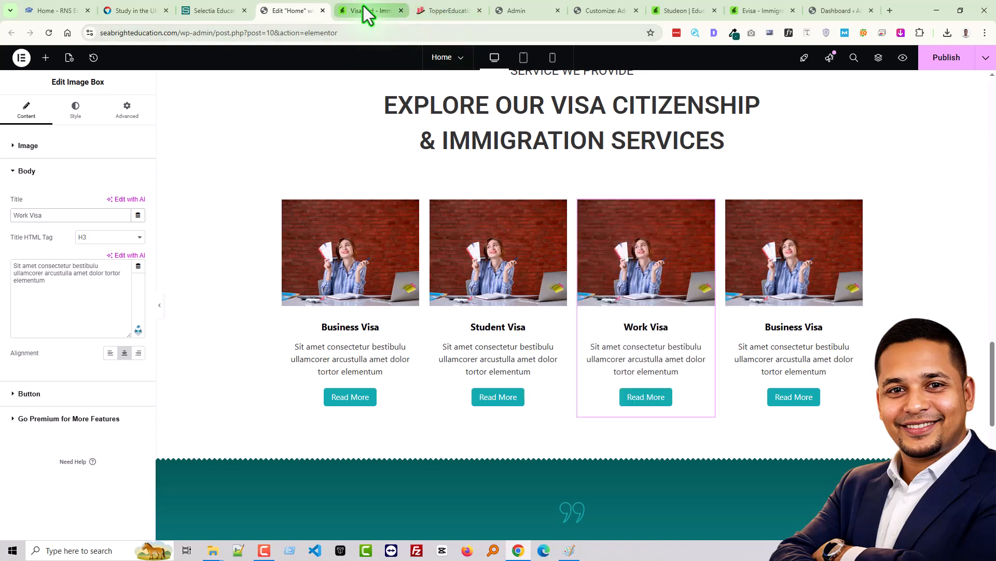
Copy the title Tourist Visa from the Visaland preview and use it as the fourth image box's title.
{"action": "left_click", "coordinate": [363, 7]}
{"action": "left_click_drag", "start_coordinate": [730, 234], "coordinate": [827, 235]}
{"action": "key", "text": "ctrl+c"}
{"action": "left_click", "coordinate": [287, 10]}
{"action": "left_click", "coordinate": [803, 297]}
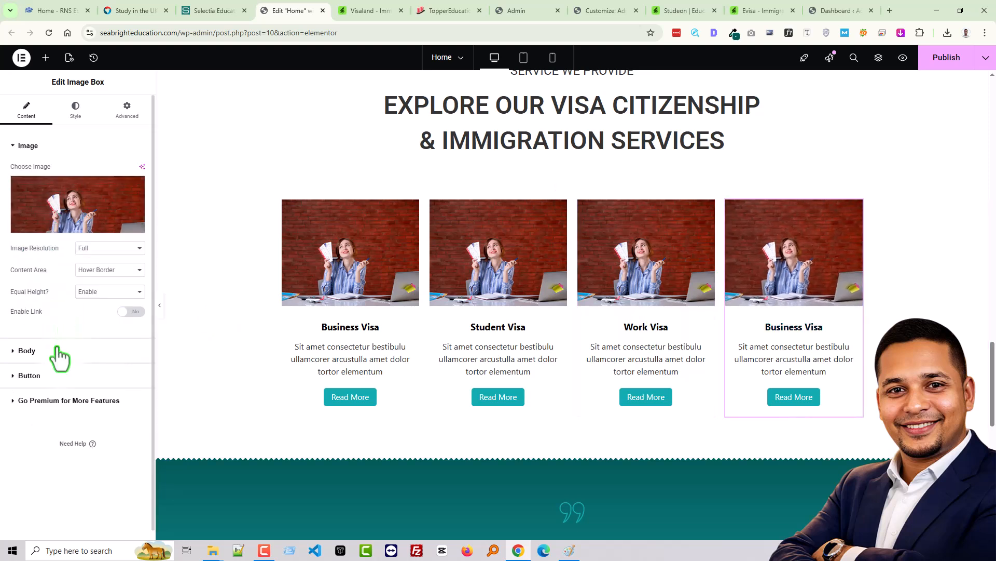
{"action": "left_click", "coordinate": [58, 348]}
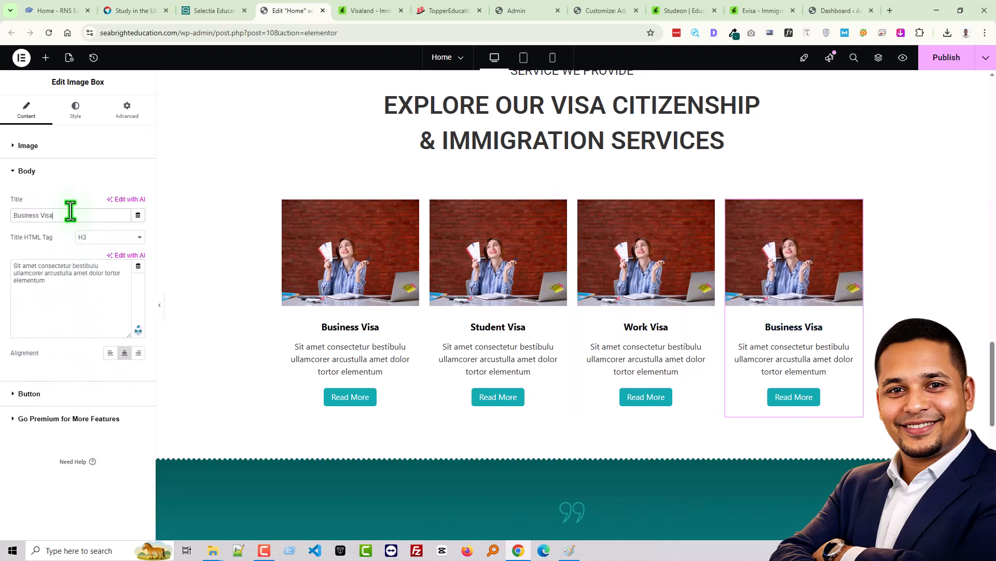
{"action": "key", "text": "ctrl+v"}
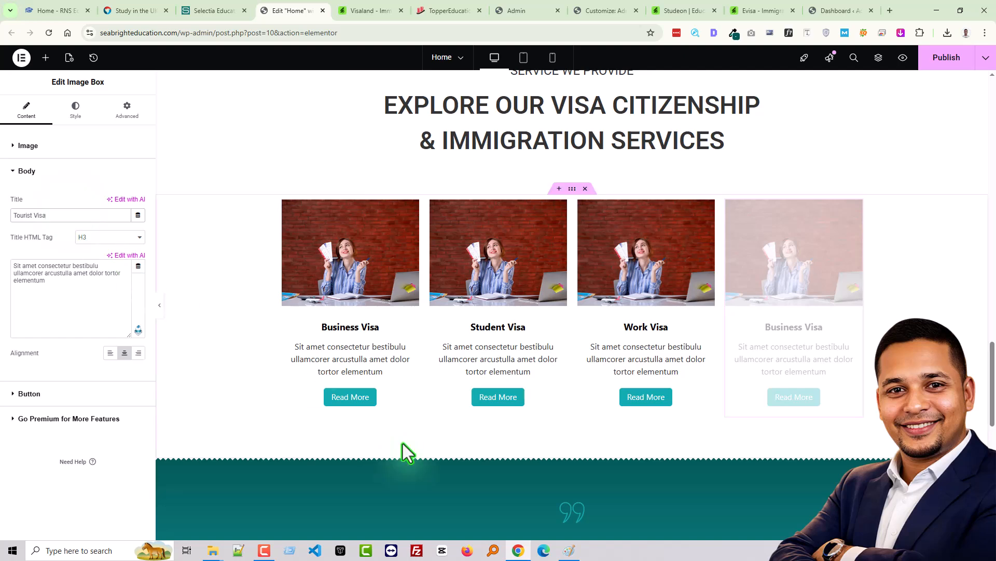
Save the Student Visa, Work Visa and Tourist Visa card images from the Visaland preview as PNG files.
{"action": "left_click", "coordinate": [358, 8]}
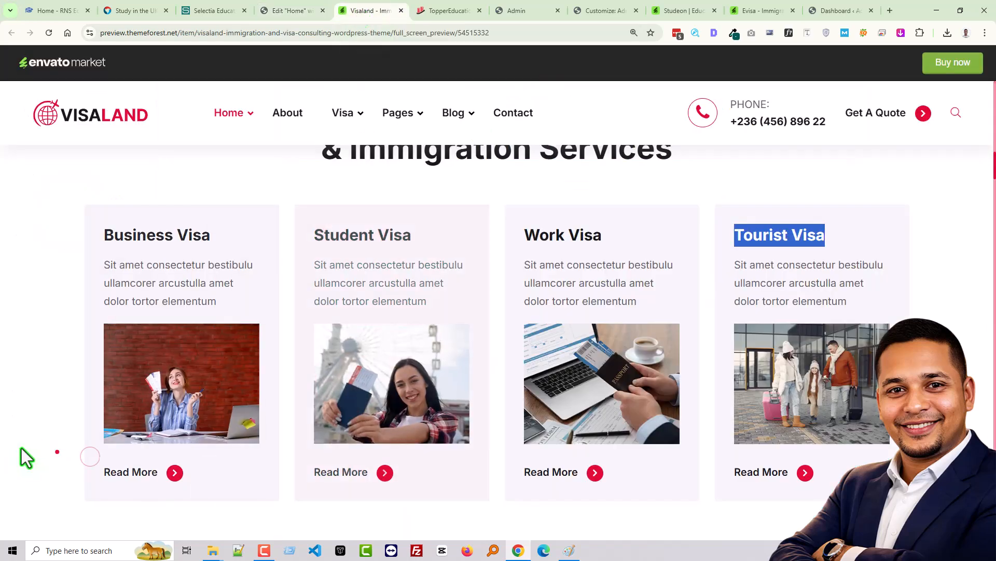
{"action": "left_click", "coordinate": [13, 423]}
{"action": "right_click", "coordinate": [397, 384]}
{"action": "left_click", "coordinate": [444, 503]}
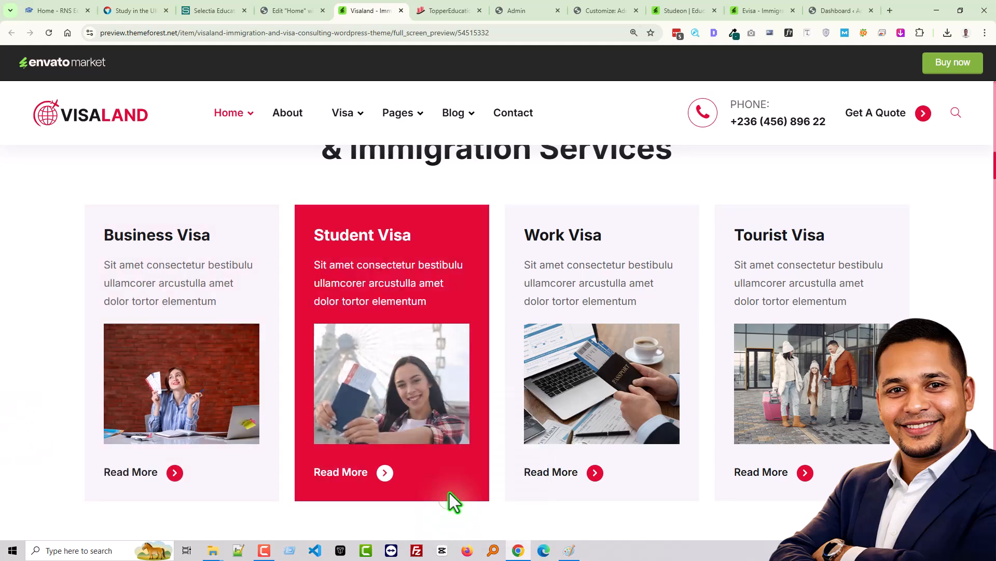
{"action": "key", "text": "Return"}
{"action": "right_click", "coordinate": [575, 362]}
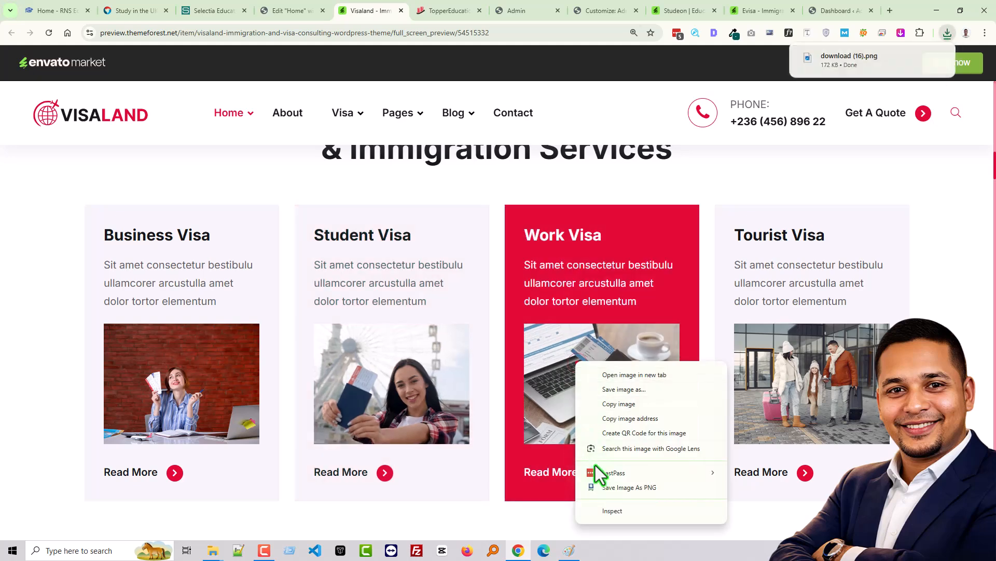
{"action": "left_click", "coordinate": [613, 488]}
{"action": "key", "text": "Return"}
{"action": "right_click", "coordinate": [772, 388]}
{"action": "left_click", "coordinate": [827, 353]}
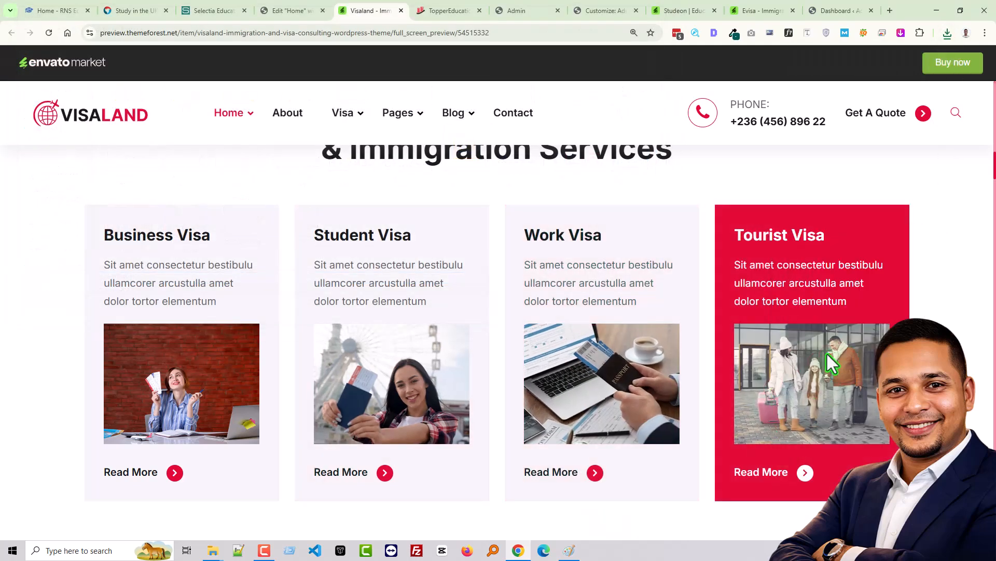
{"action": "key", "text": "Return"}
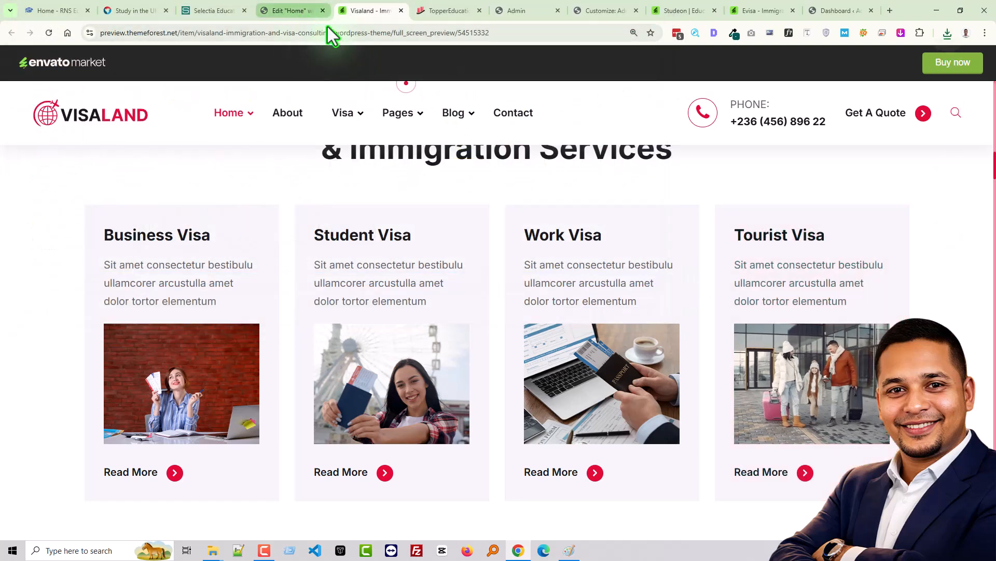
Upload download (18).png to the media library and use it as the Tourist Visa image box's picture.
{"action": "left_click", "coordinate": [310, 16]}
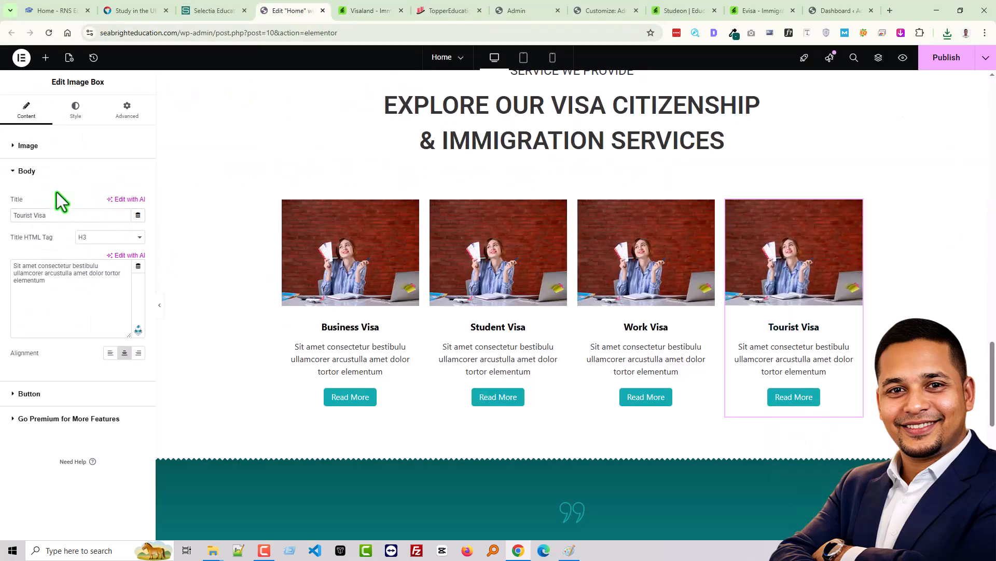
{"action": "left_click", "coordinate": [30, 145]}
{"action": "left_click", "coordinate": [46, 199]}
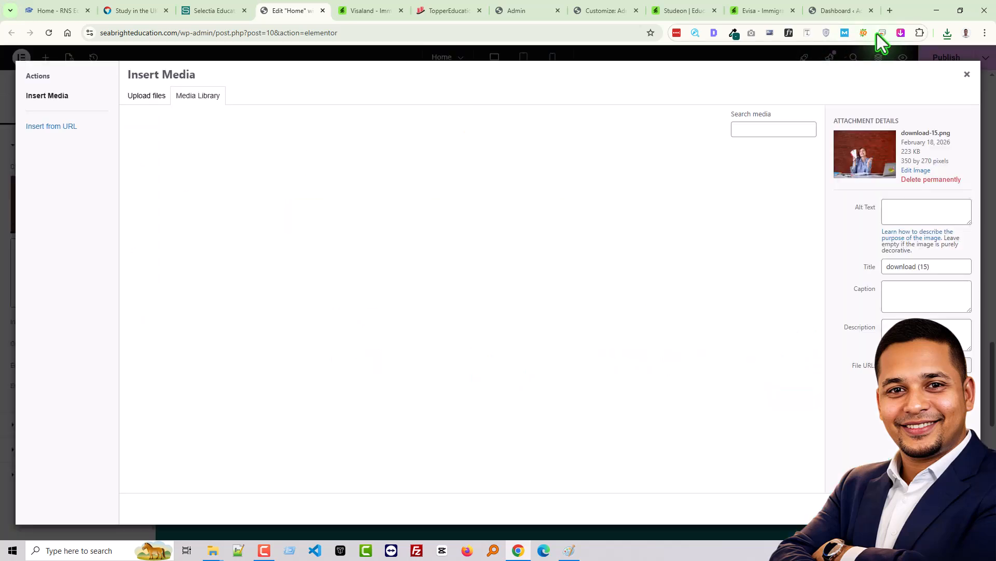
{"action": "left_click", "coordinate": [946, 31]}
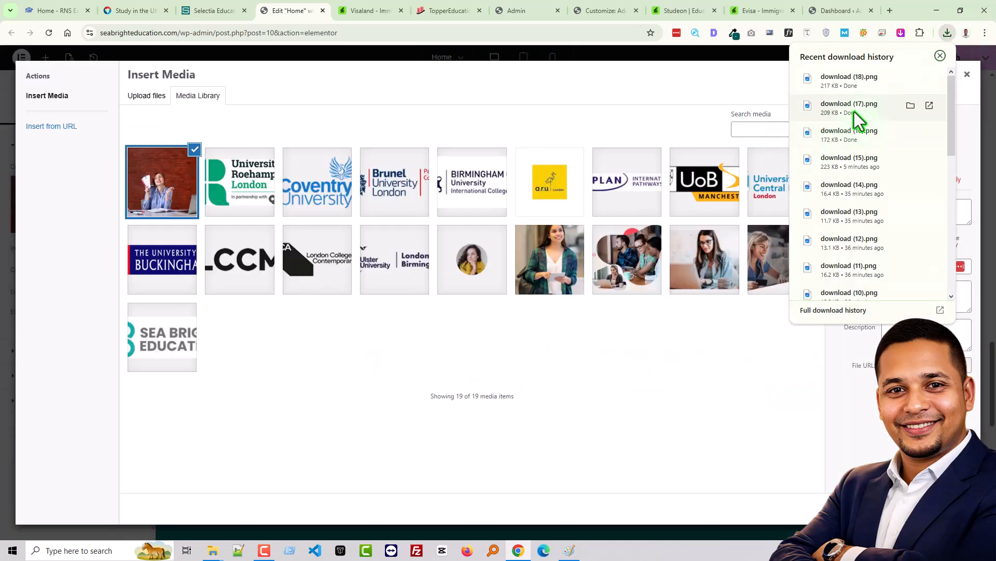
{"action": "left_click_drag", "start_coordinate": [825, 89], "coordinate": [602, 223]}
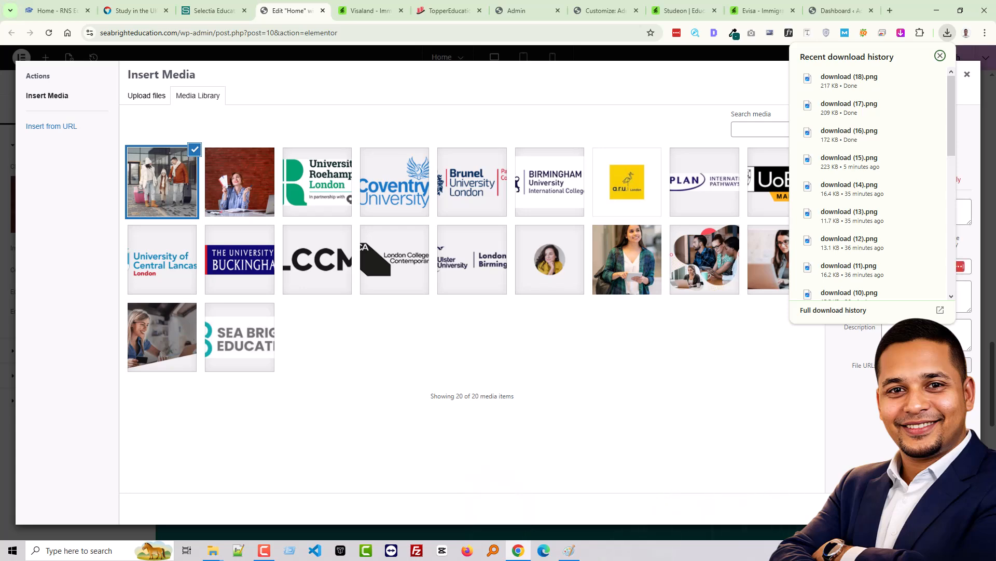
{"action": "left_click", "coordinate": [956, 509]}
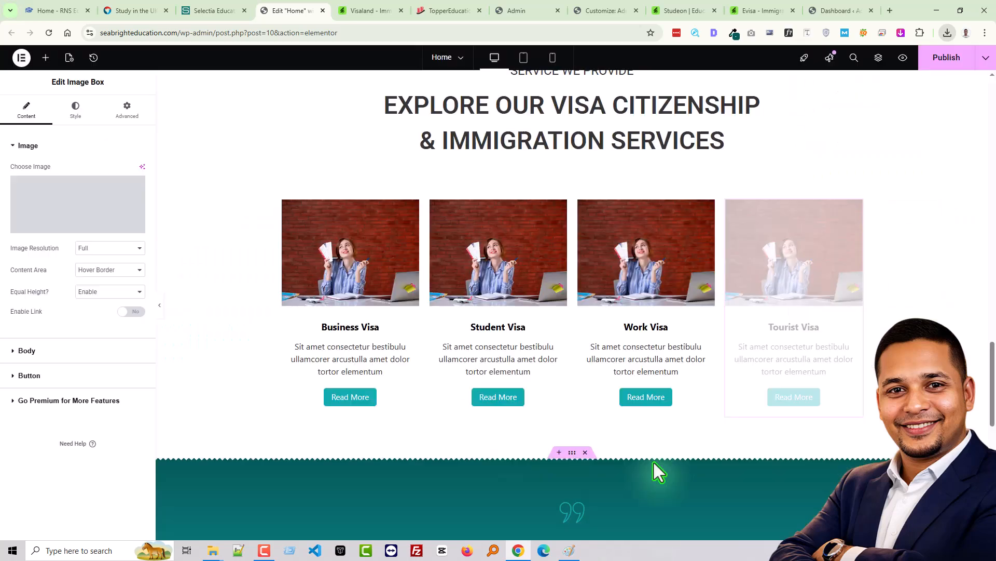
Upload download (17).png to the media library and use it as the Work Visa image box's picture.
{"action": "left_click", "coordinate": [659, 258]}
{"action": "left_click", "coordinate": [83, 216]}
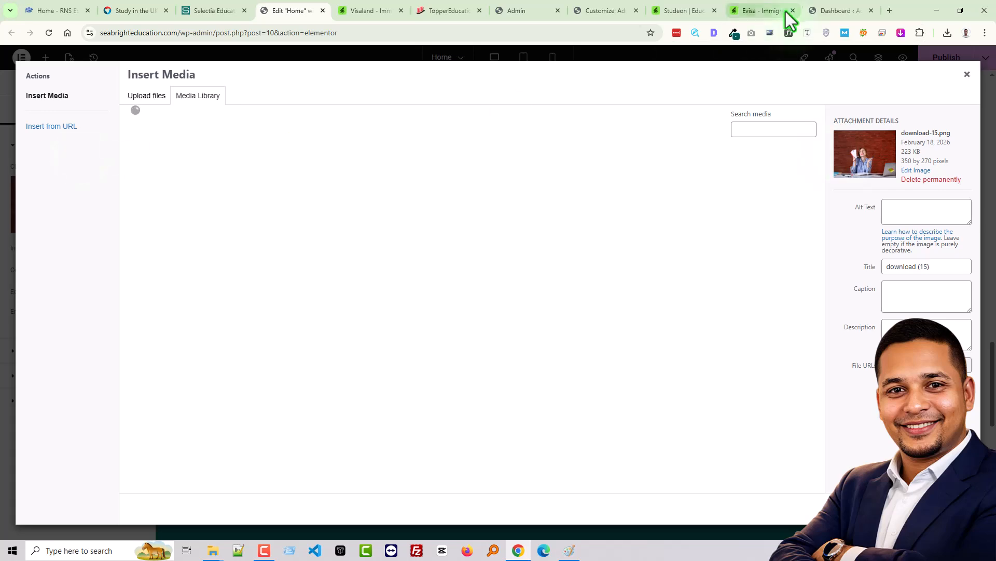
{"action": "left_click", "coordinate": [947, 33]}
{"action": "left_click_drag", "start_coordinate": [856, 118], "coordinate": [484, 333]}
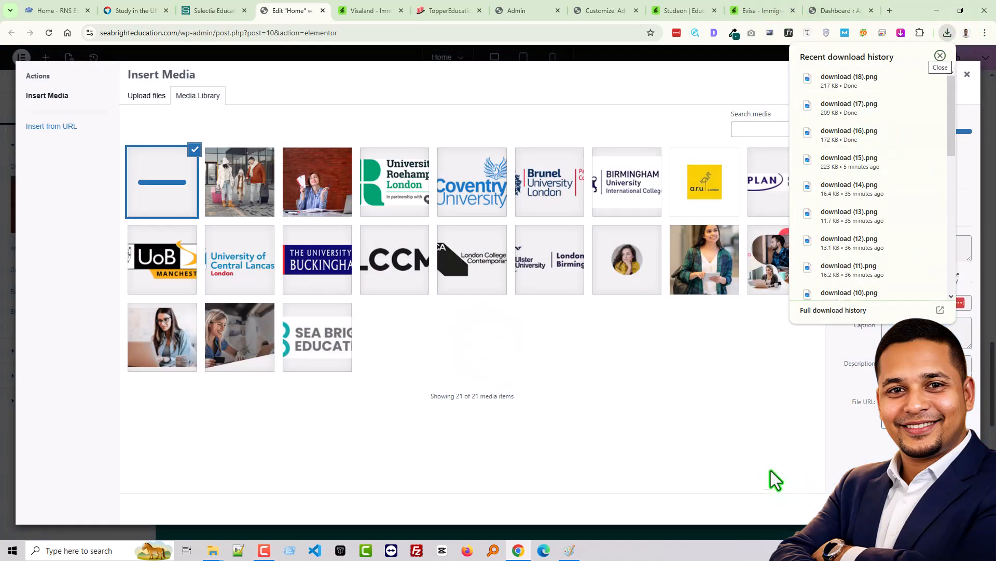
{"action": "left_click", "coordinate": [955, 508]}
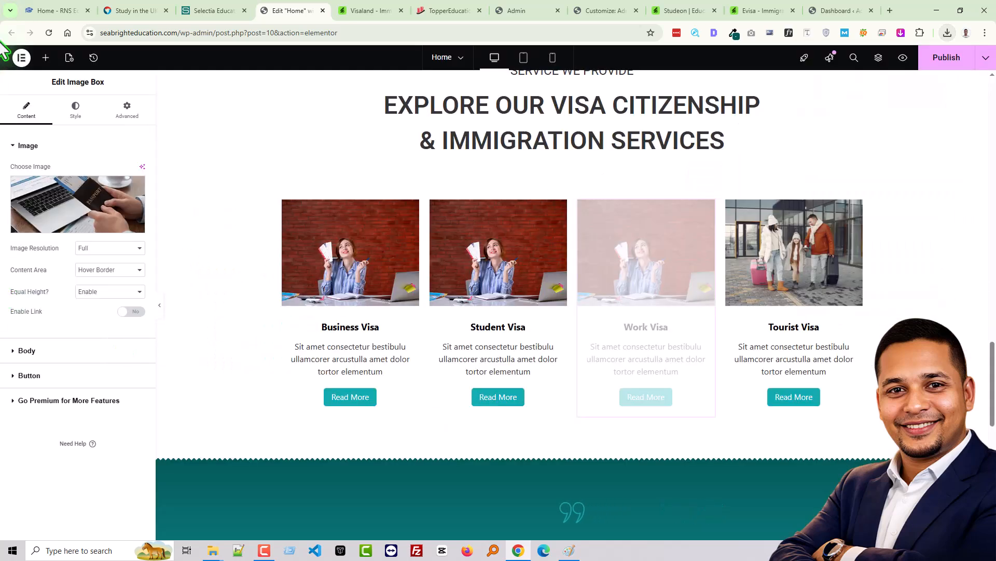
Upload download (16).png as the Student Visa image box's picture and publish the home page.
{"action": "left_click", "coordinate": [545, 292]}
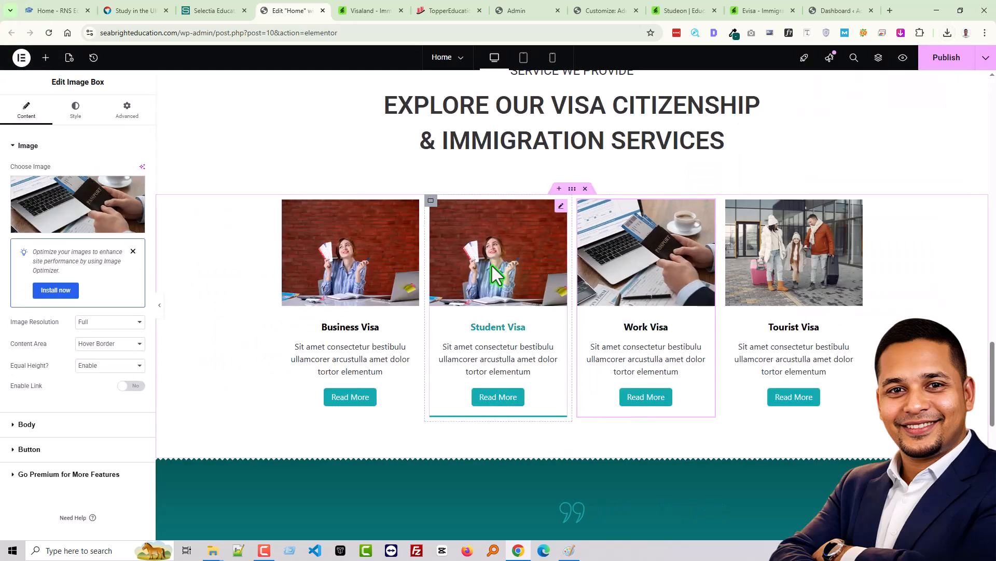
{"action": "left_click", "coordinate": [98, 218]}
{"action": "left_click", "coordinate": [947, 33]}
{"action": "left_click_drag", "start_coordinate": [854, 148], "coordinate": [379, 275]}
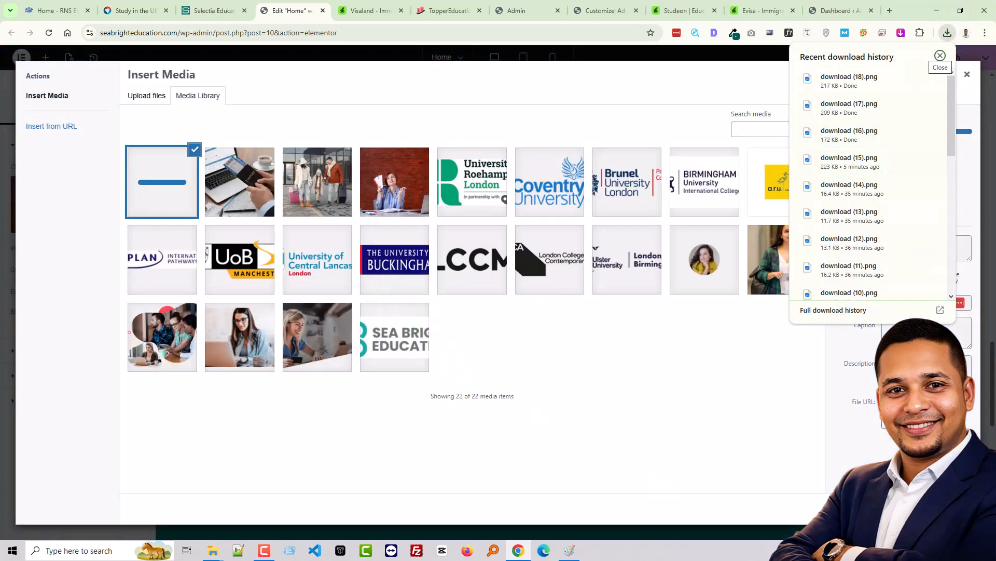
{"action": "left_click", "coordinate": [955, 509]}
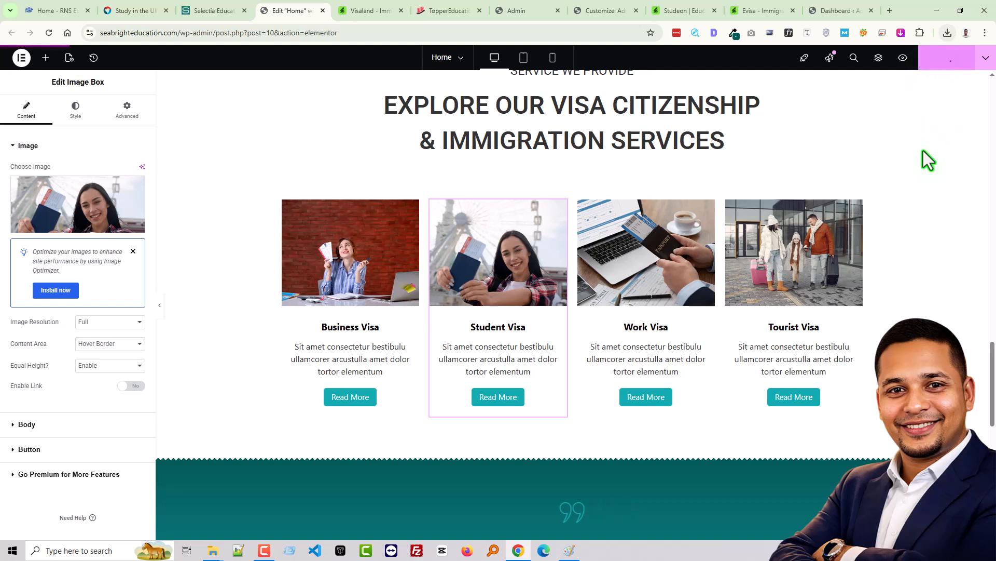
Review the live home page, checking the four visa service cards and the sections above them up to the hero banner.
{"action": "left_click", "coordinate": [355, 12]}
{"action": "left_click", "coordinate": [524, 10]}
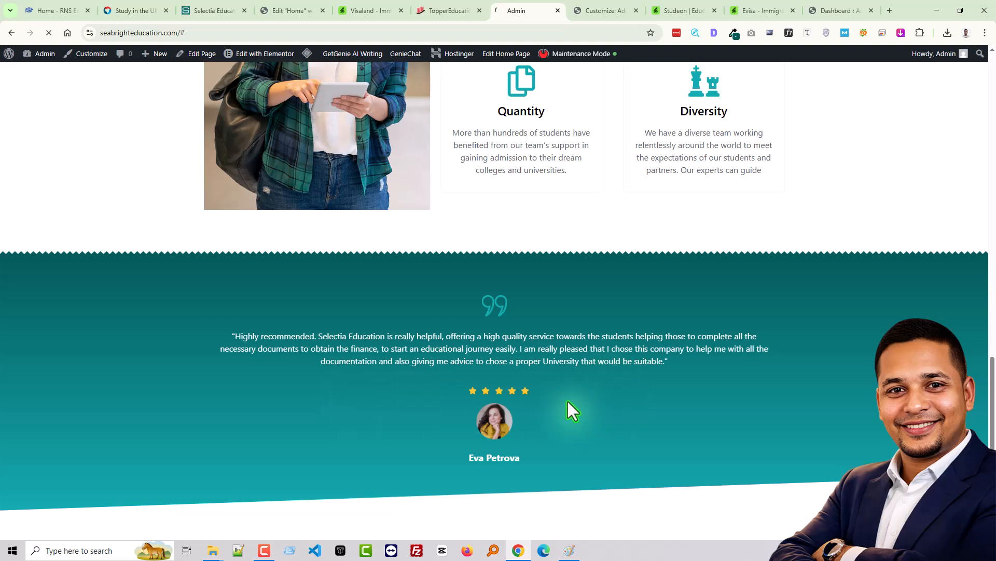
{"action": "scroll", "coordinate": [552, 404], "scroll_direction": "down", "scroll_amount": 6}
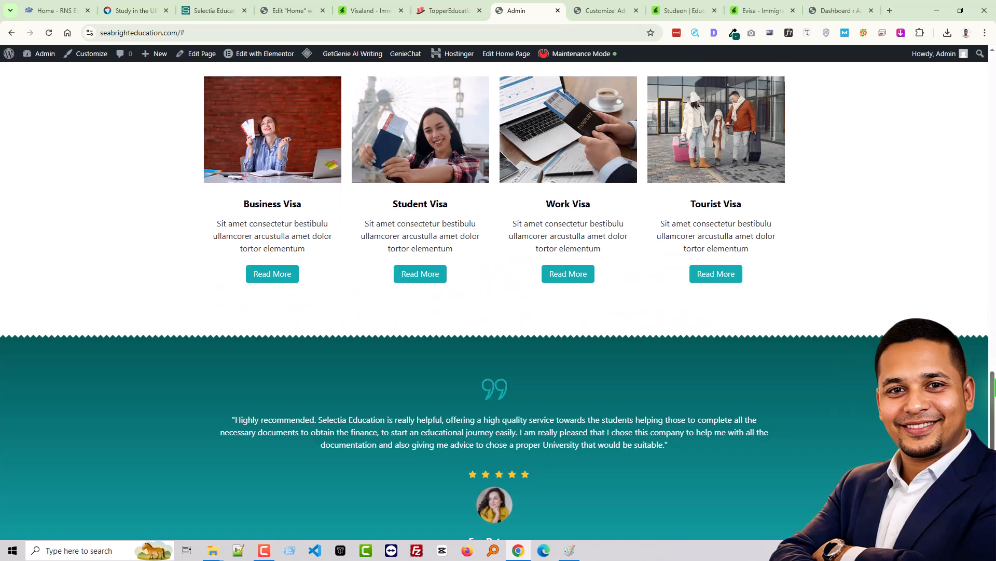
{"action": "scroll", "coordinate": [564, 408], "scroll_direction": "up", "scroll_amount": 3}
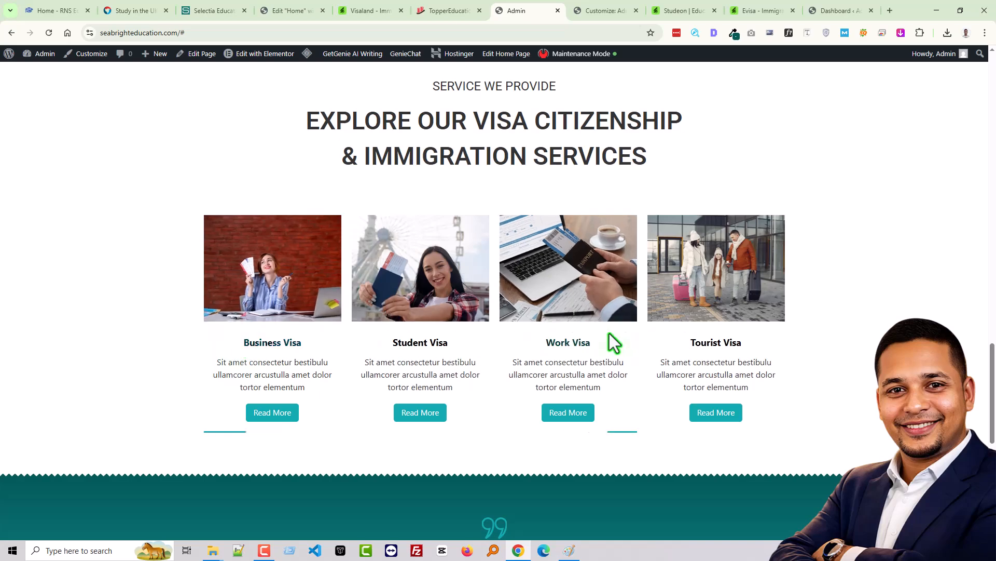
{"action": "scroll", "coordinate": [326, 347], "scroll_direction": "up", "scroll_amount": 3}
{"action": "scroll", "coordinate": [419, 315], "scroll_direction": "down", "scroll_amount": 5}
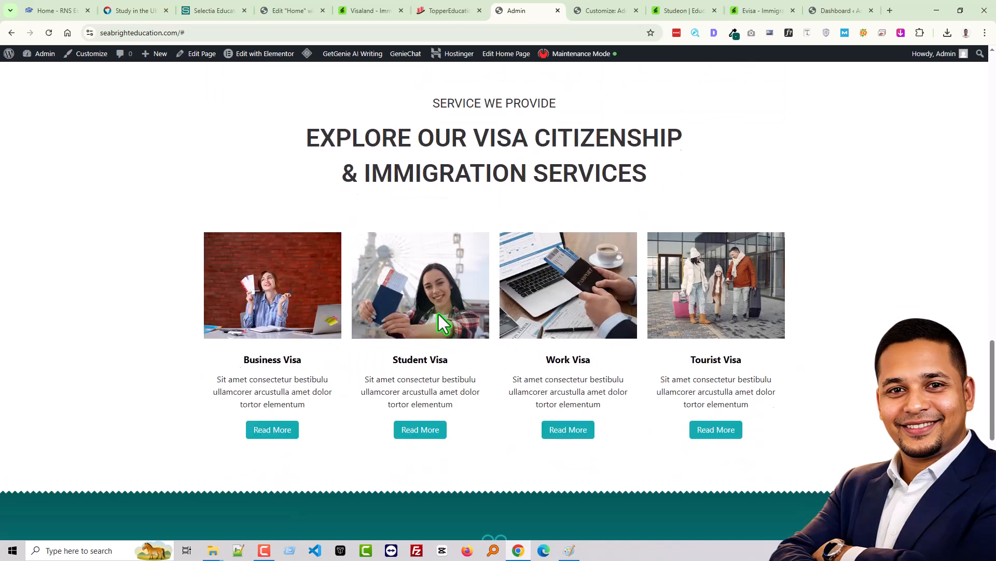
{"action": "scroll", "coordinate": [276, 223], "scroll_direction": "up", "scroll_amount": 3}
{"action": "scroll", "coordinate": [276, 224], "scroll_direction": "up", "scroll_amount": 15}
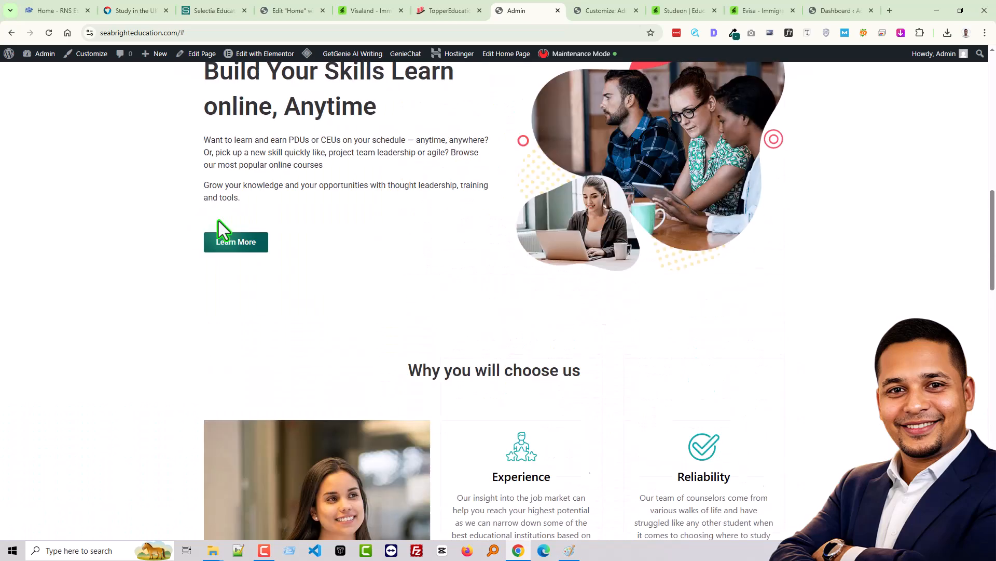
{"action": "scroll", "coordinate": [281, 441], "scroll_direction": "down", "scroll_amount": 12}
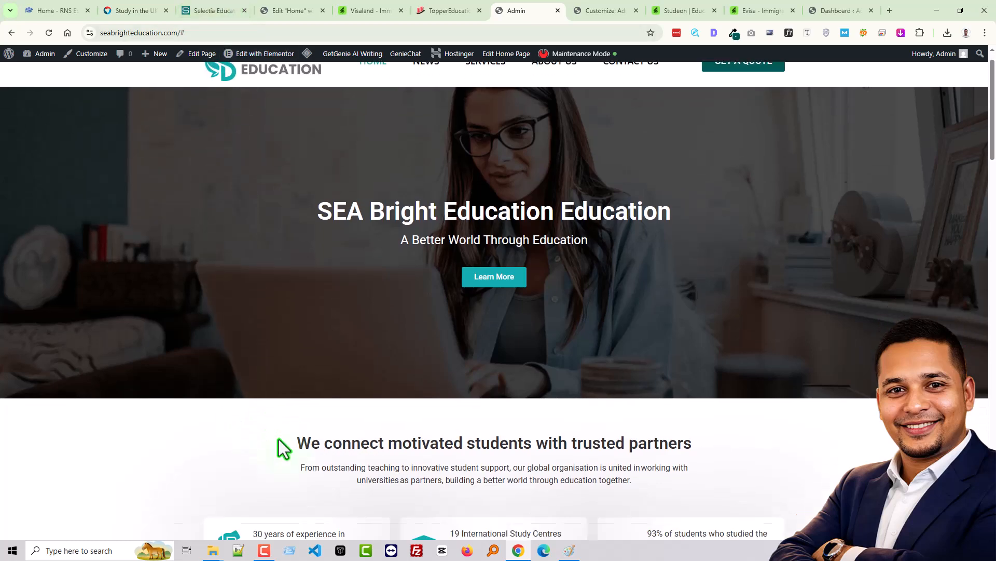
{"action": "scroll", "coordinate": [282, 437], "scroll_direction": "up", "scroll_amount": 12}
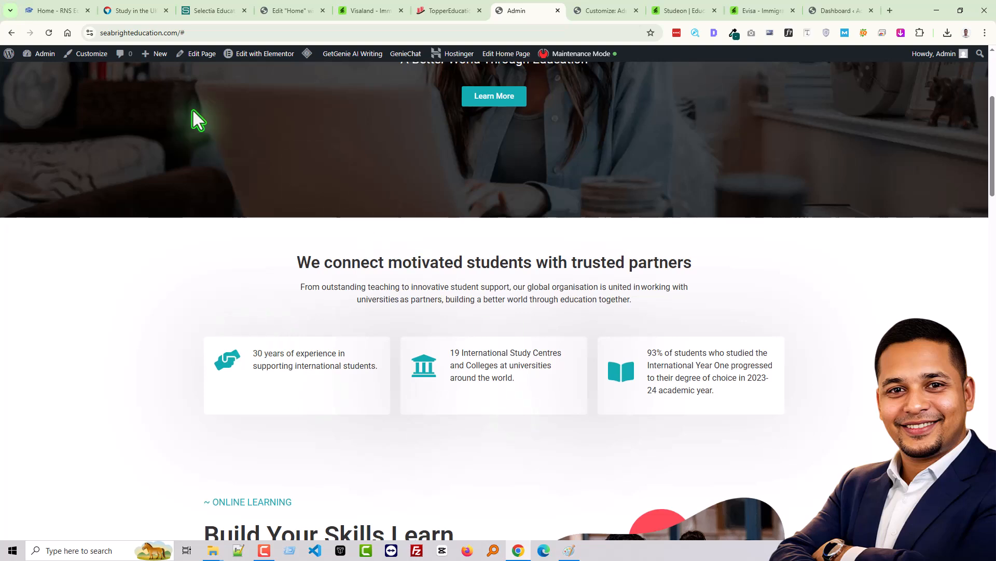
{"action": "scroll", "coordinate": [221, 115], "scroll_direction": "up", "scroll_amount": 4}
Open the site customizer in a new tab, look at the Site Identity settings and leave them.
{"action": "middle_click", "coordinate": [102, 56]}
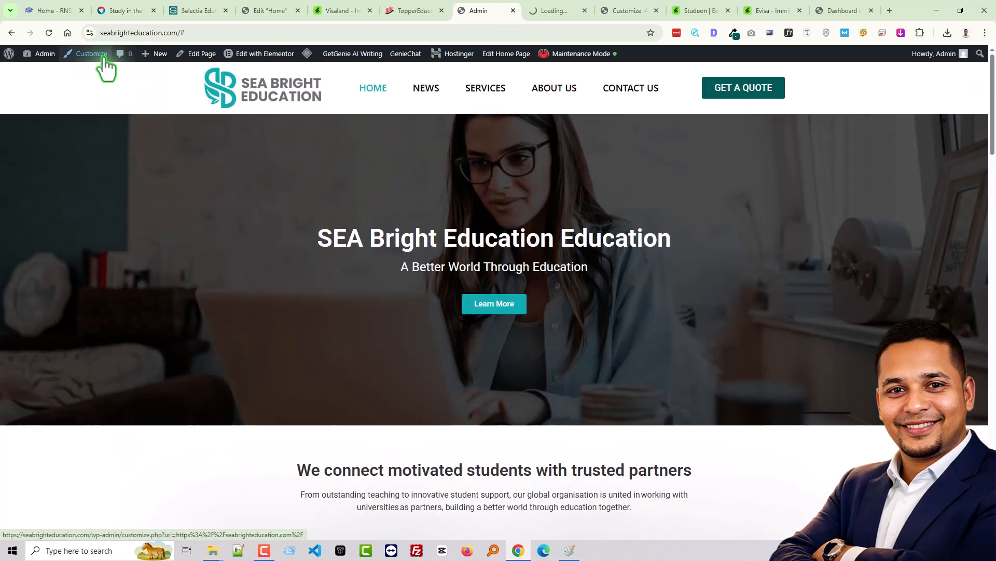
{"action": "left_click", "coordinate": [555, 11]}
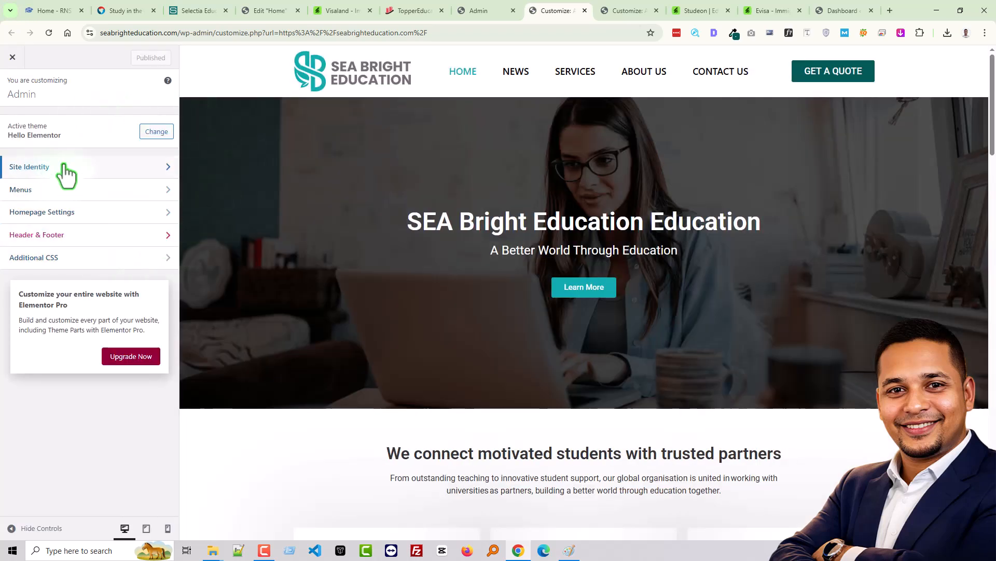
{"action": "left_click", "coordinate": [66, 171]}
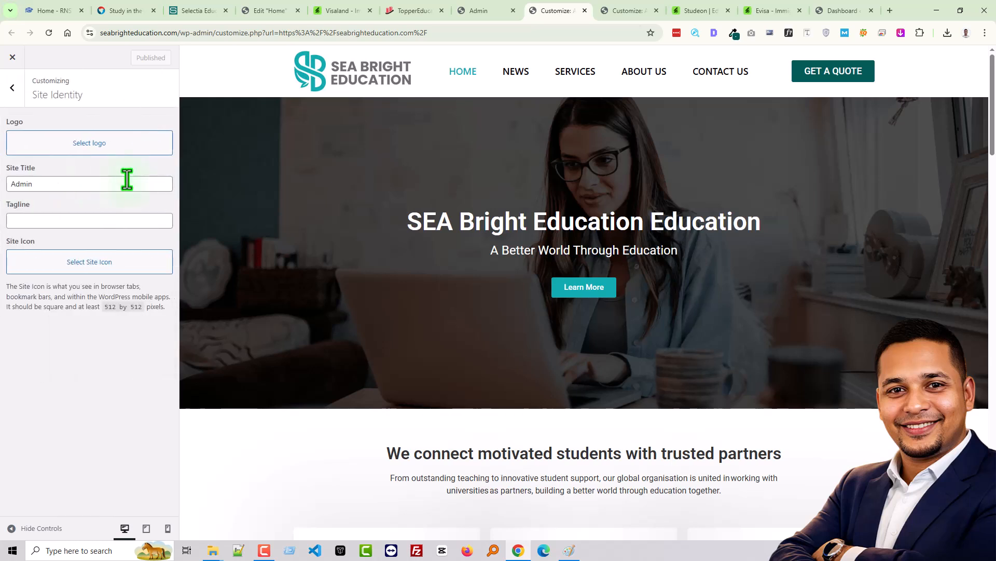
{"action": "left_click", "coordinate": [19, 88]}
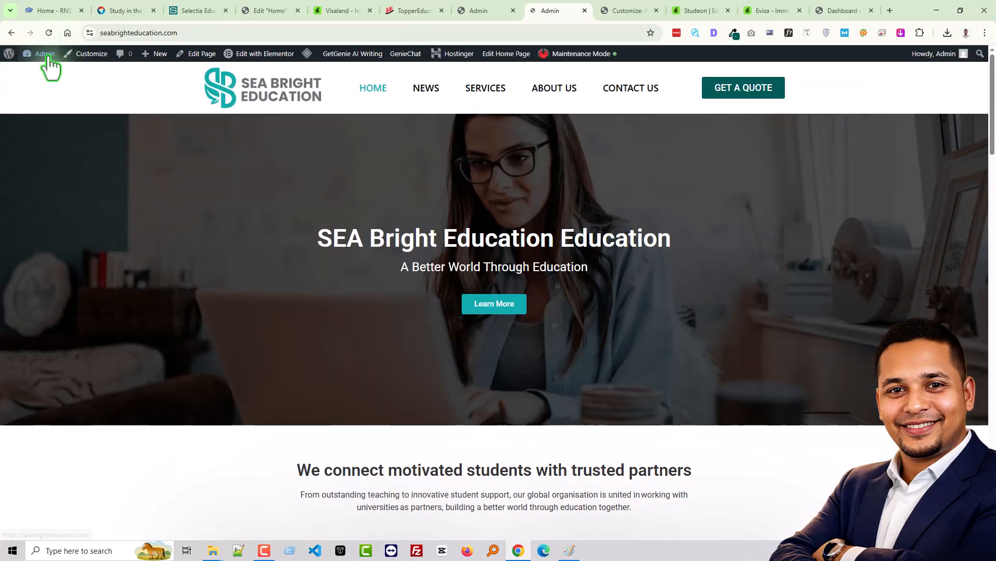
From the dashboard's Elementor home, dismiss the welcome dialog, open the site in the editor and bring up Site Settings.
{"action": "mouse_move", "coordinate": [46, 55]}
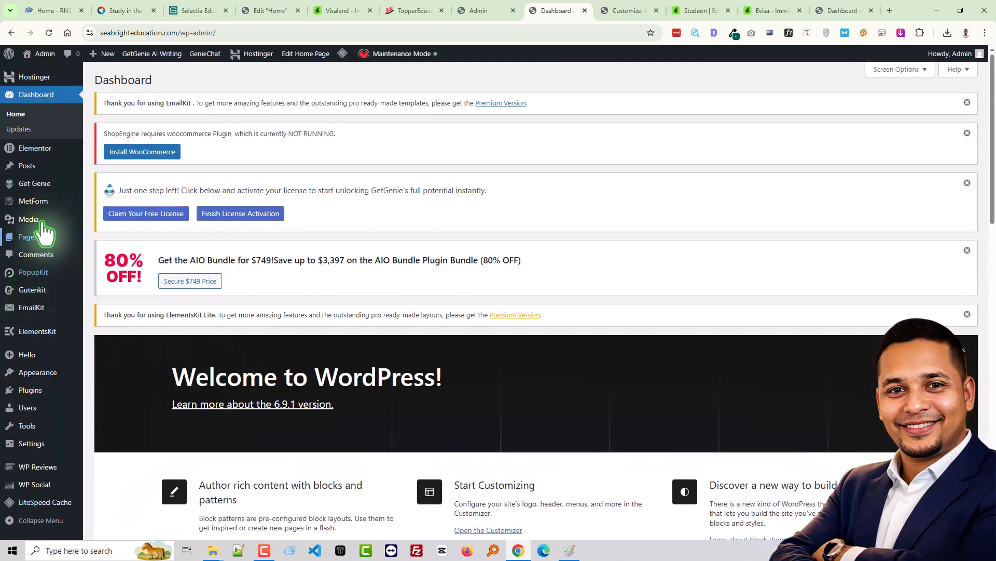
{"action": "mouse_move", "coordinate": [43, 150]}
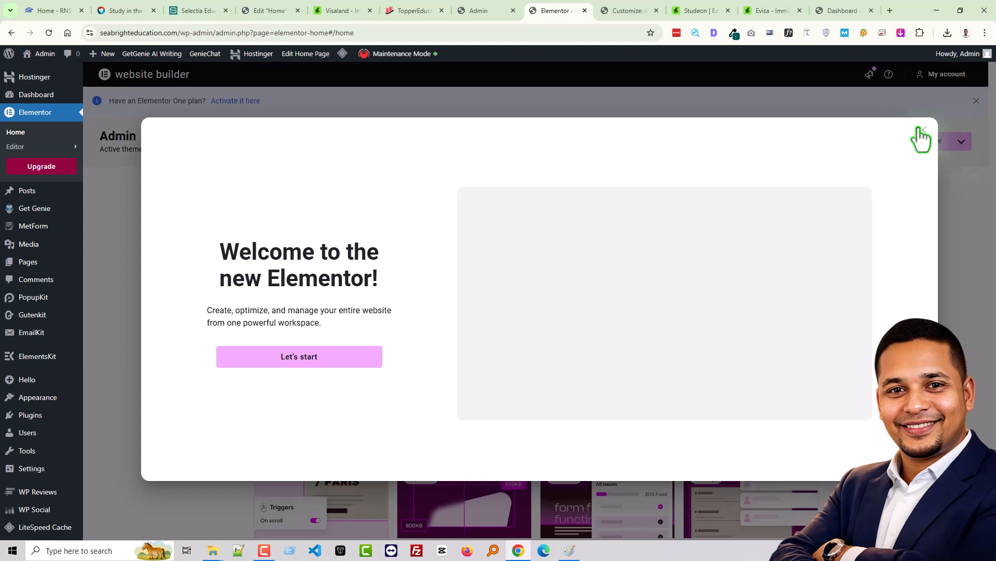
{"action": "left_click", "coordinate": [922, 129]}
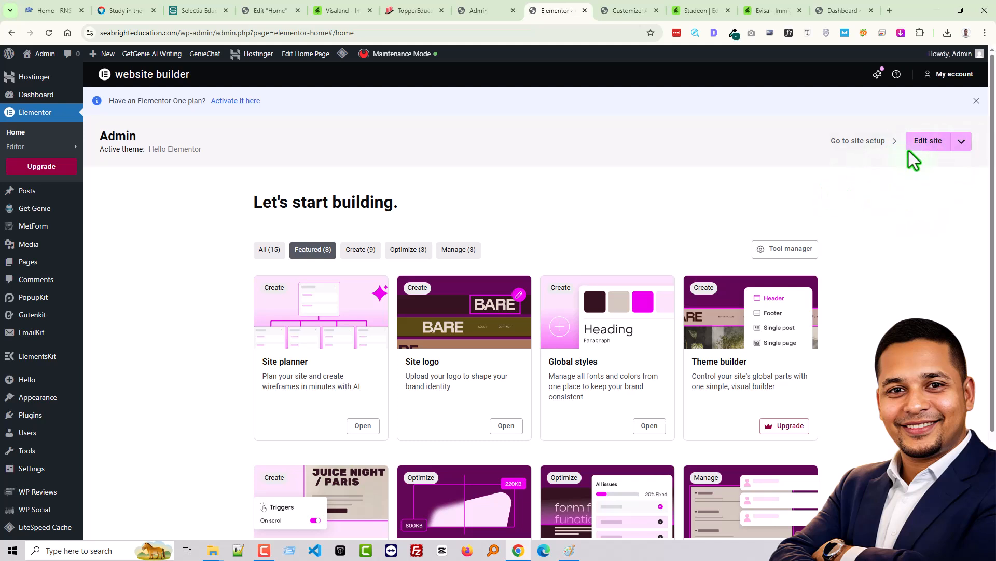
{"action": "left_click", "coordinate": [927, 141]}
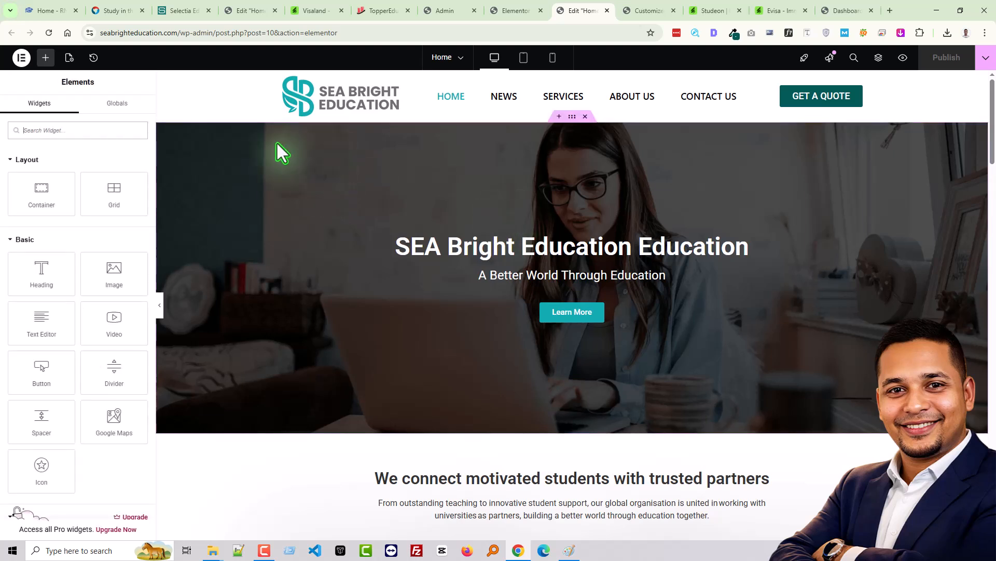
{"action": "left_click", "coordinate": [21, 58]}
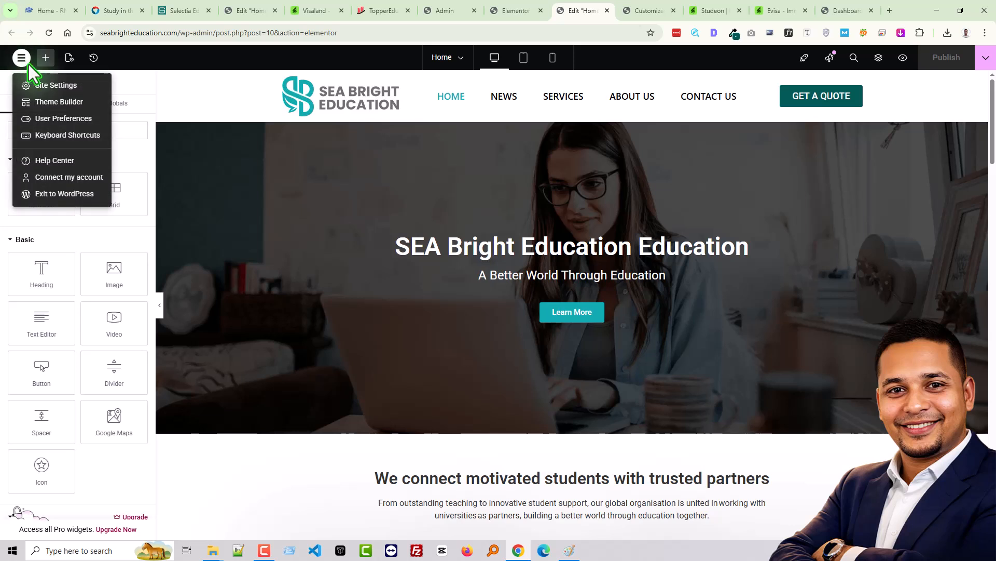
{"action": "left_click", "coordinate": [68, 87]}
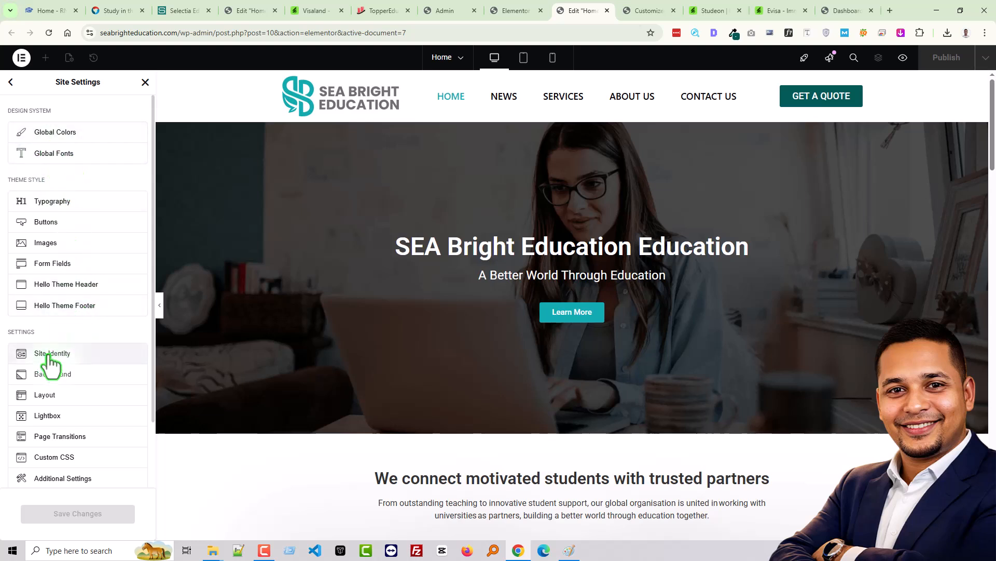
Look at the Global Colors settings and return to the Site Settings list, discarding the changes.
{"action": "left_click", "coordinate": [83, 132]}
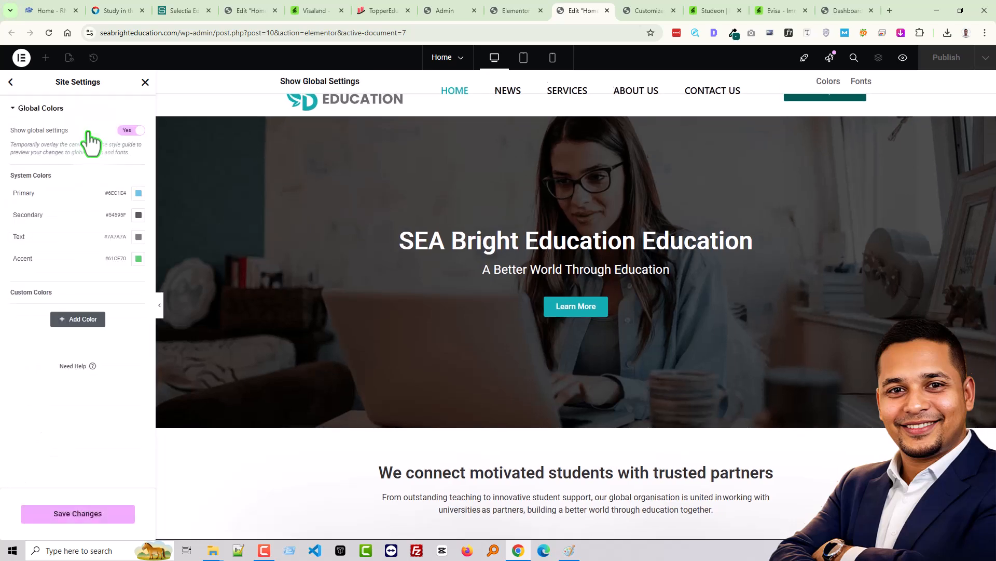
{"action": "left_click", "coordinate": [10, 82]}
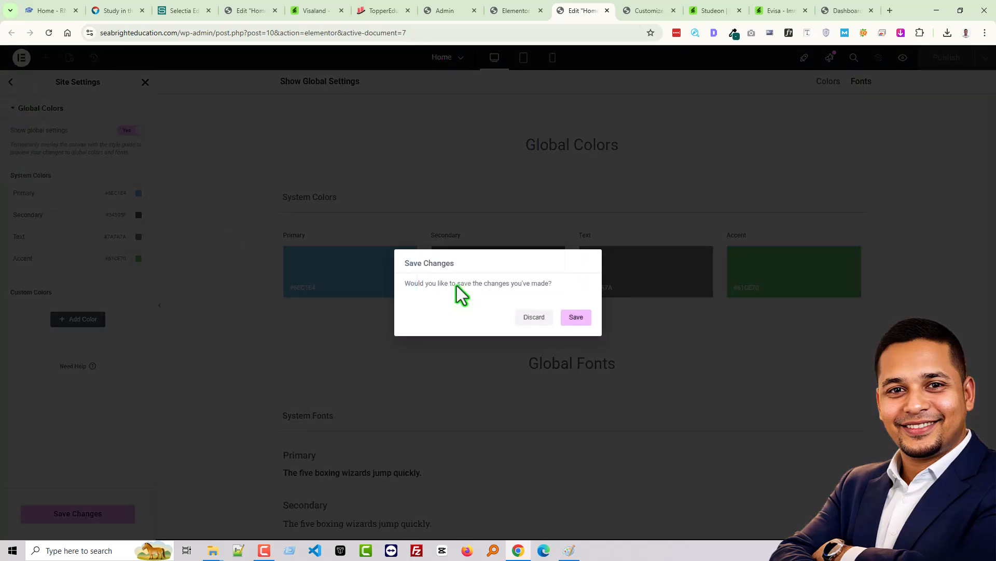
{"action": "left_click", "coordinate": [533, 318]}
{"action": "left_click", "coordinate": [11, 82]}
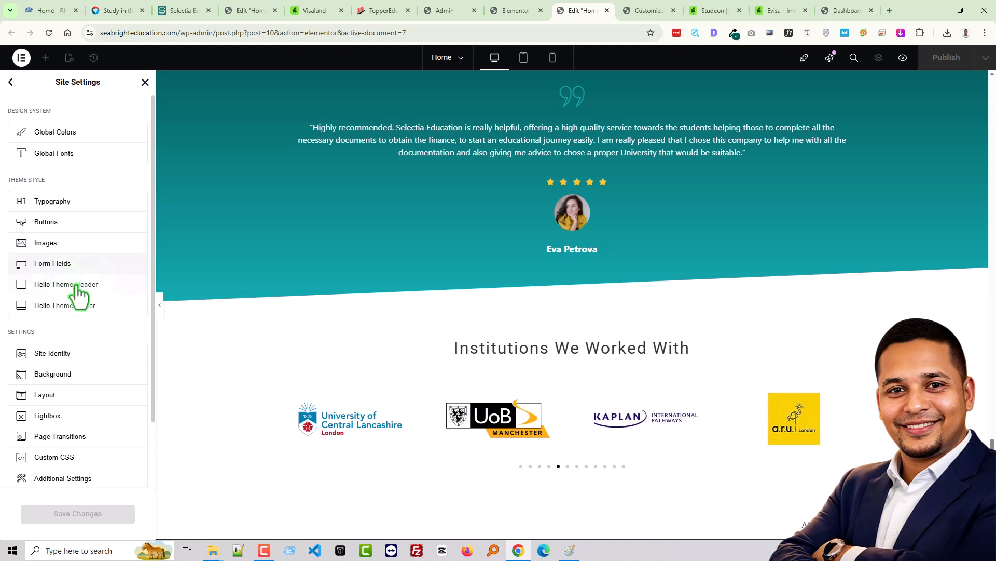
Look through the Site Identity settings, leave them as they are, and open the Layout settings.
{"action": "scroll", "coordinate": [93, 337], "scroll_direction": "down", "scroll_amount": 2}
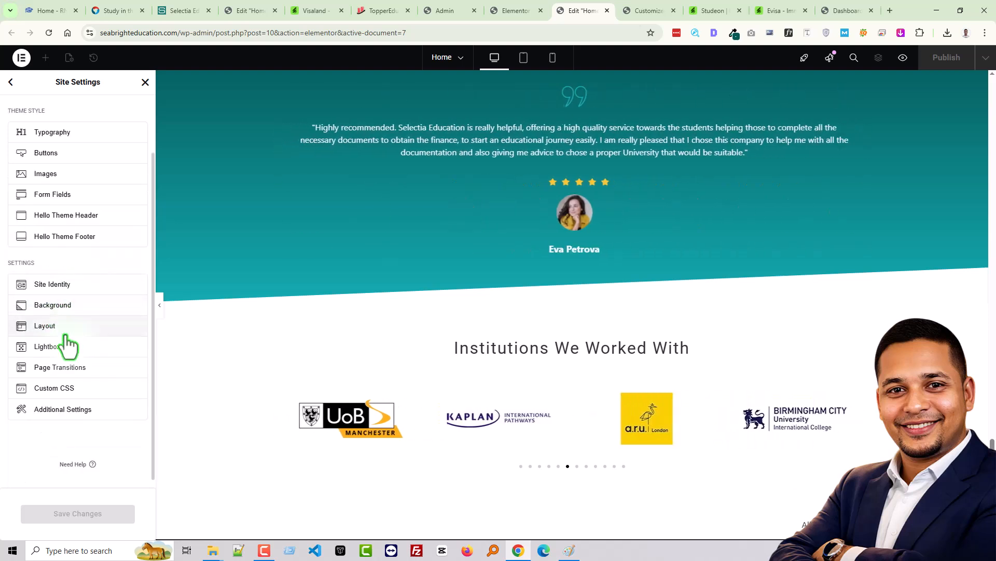
{"action": "left_click", "coordinate": [69, 284]}
{"action": "scroll", "coordinate": [78, 259], "scroll_direction": "down", "scroll_amount": 1}
{"action": "scroll", "coordinate": [81, 291], "scroll_direction": "up", "scroll_amount": 2}
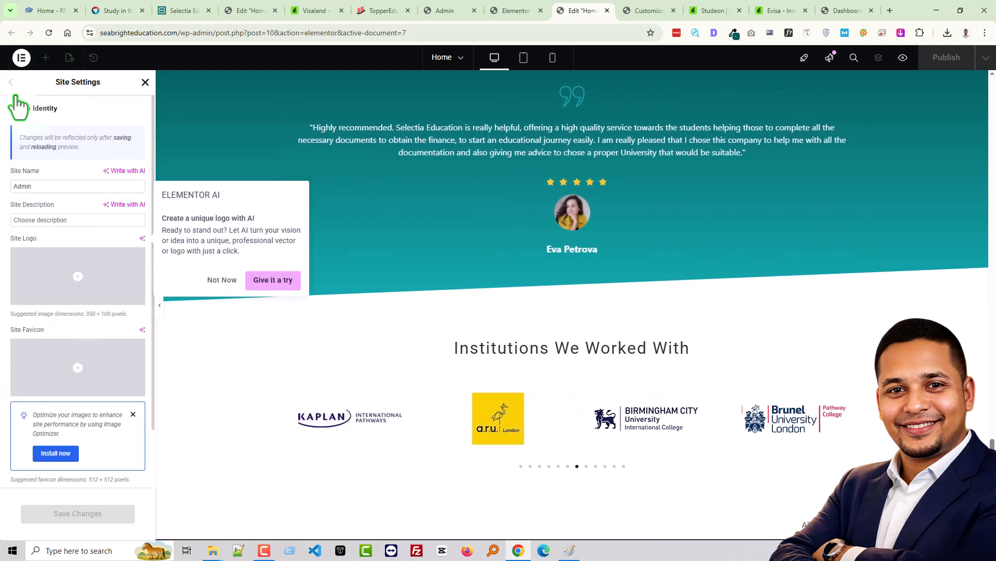
{"action": "left_click", "coordinate": [10, 82]}
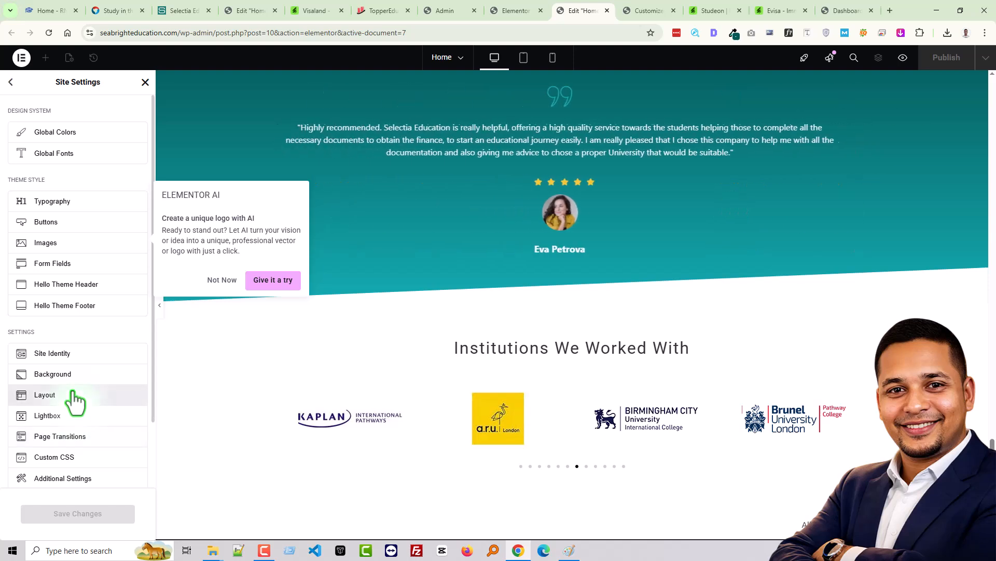
{"action": "left_click", "coordinate": [74, 397]}
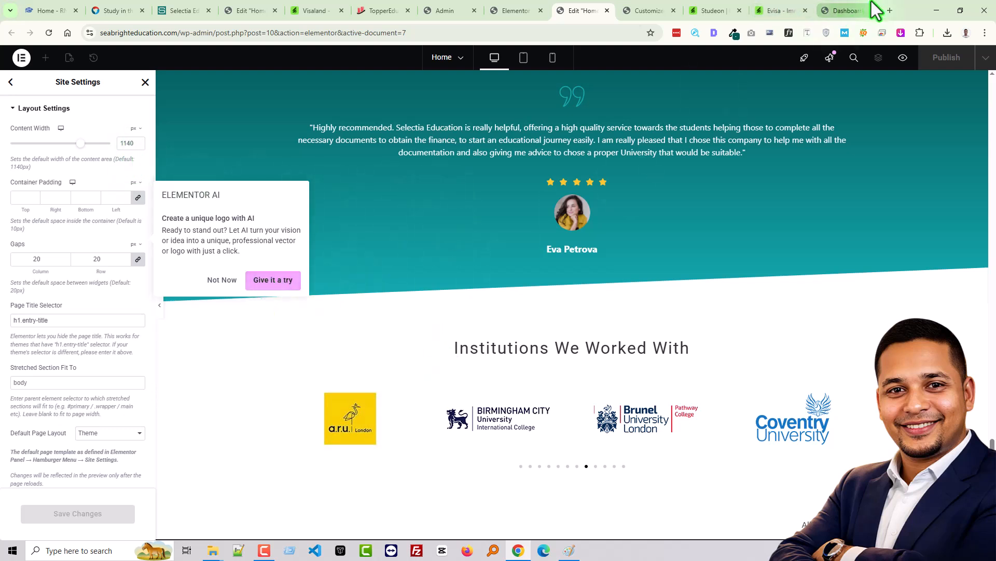
Open ChatGPT in a new browser tab.
{"action": "left_click", "coordinate": [889, 9]}
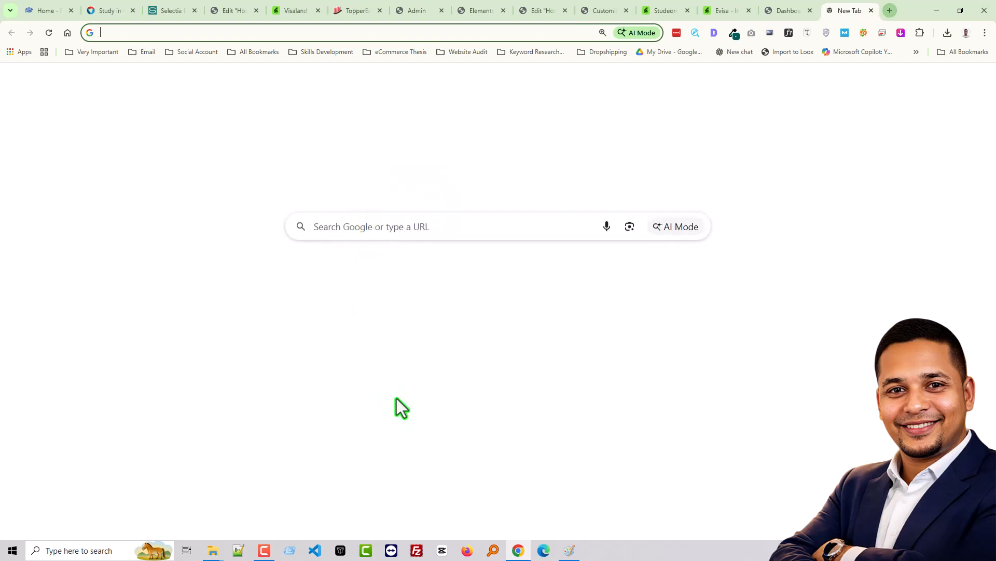
{"action": "left_click", "coordinate": [463, 281]}
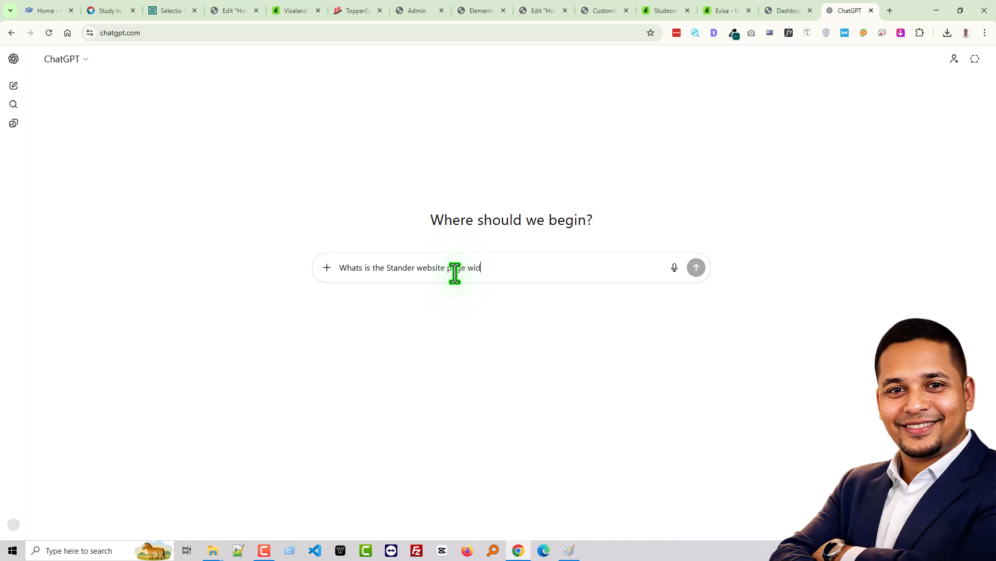
{"action": "key", "text": "shift+Return"}
{"action": "key", "text": "ctrl+a"}
{"action": "key", "text": "BackSpace"}
{"action": "key", "text": "F5"}
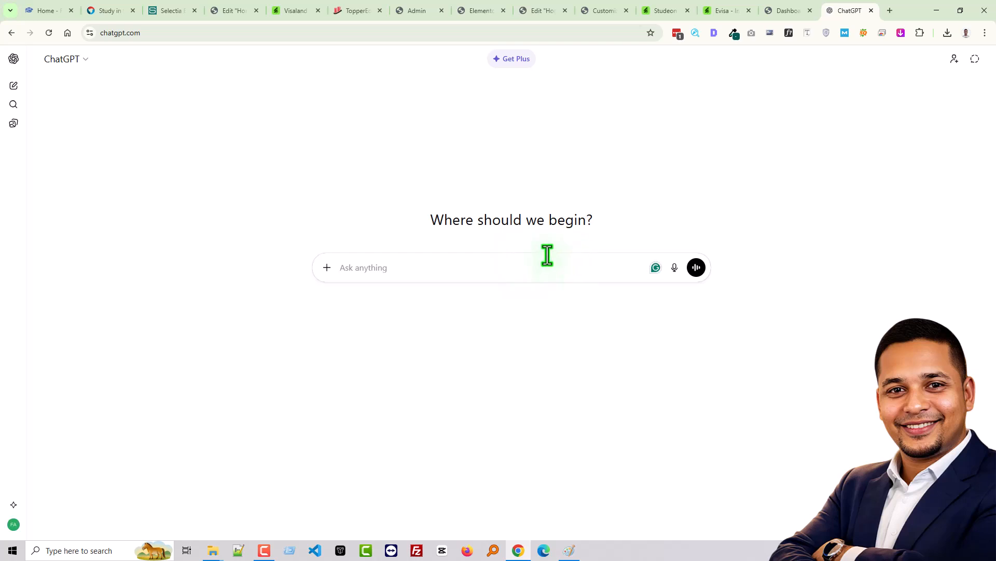
Ask ChatGPT "Whats is the Stander website page width" and read through the container widths and quick answer.
{"action": "type", "text": "Whats is the Stander website page width"}
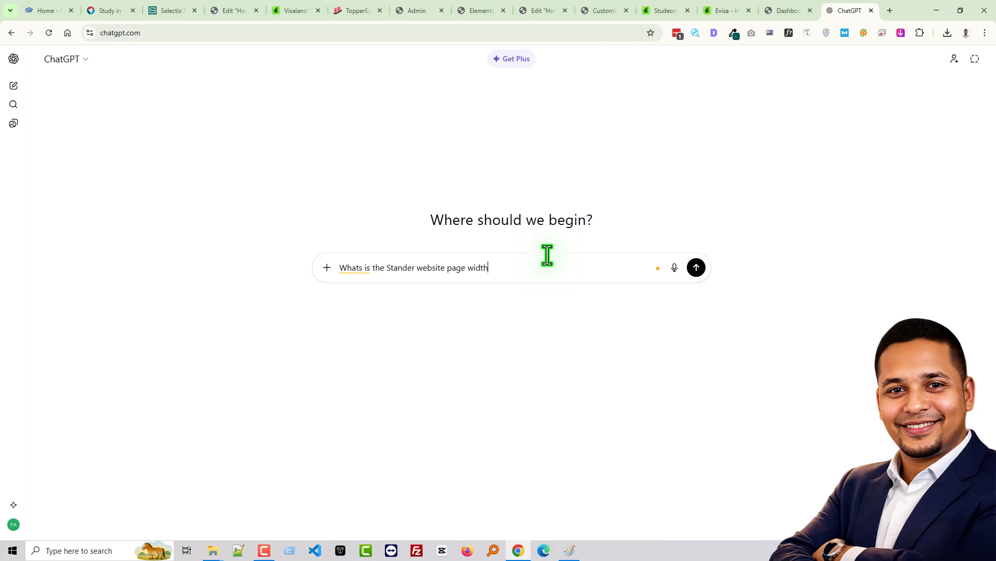
{"action": "key", "text": "Return"}
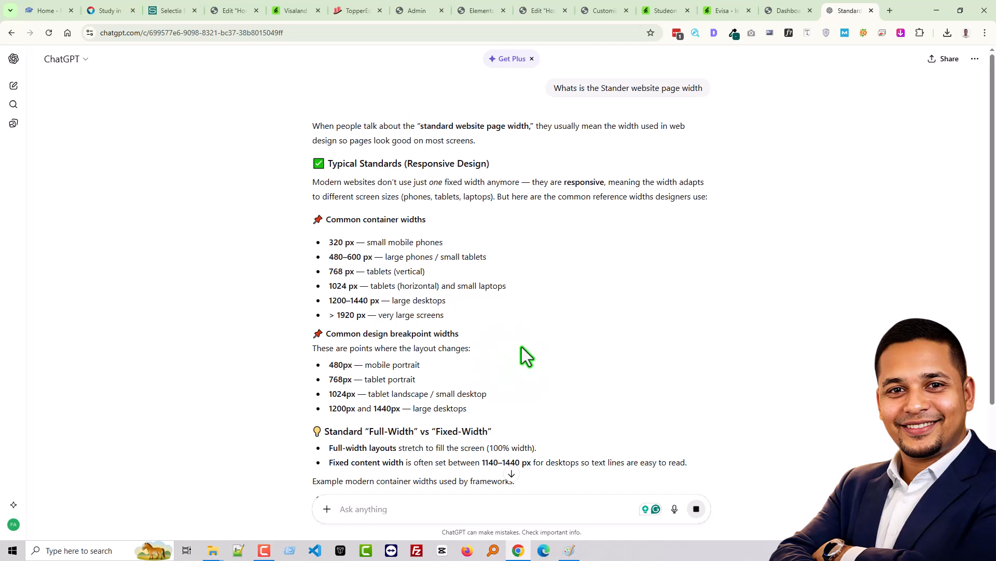
{"action": "scroll", "coordinate": [438, 367], "scroll_direction": "down", "scroll_amount": 1}
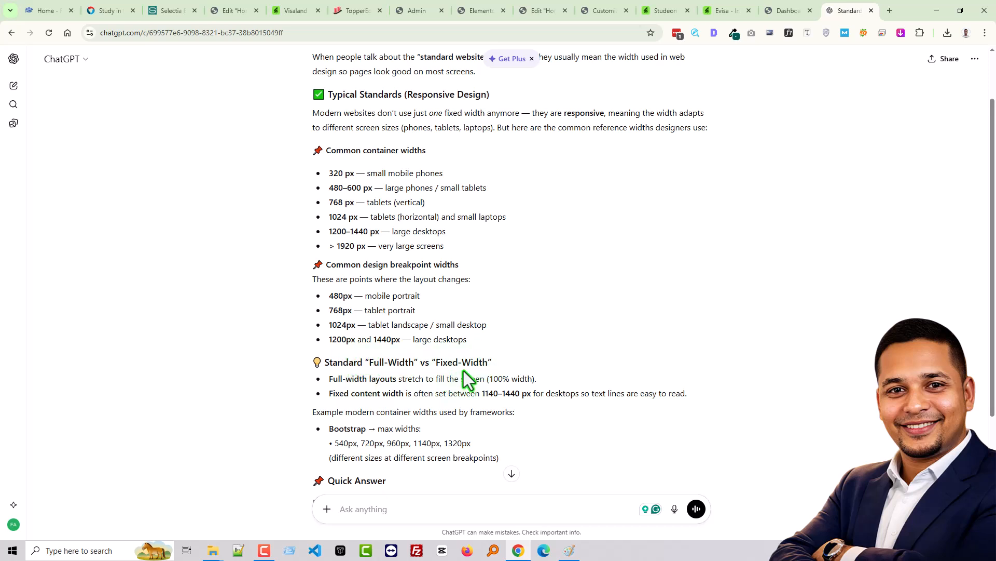
{"action": "double_click", "coordinate": [340, 340]}
{"action": "left_click", "coordinate": [519, 330]}
{"action": "scroll", "coordinate": [519, 330], "scroll_direction": "down", "scroll_amount": 3}
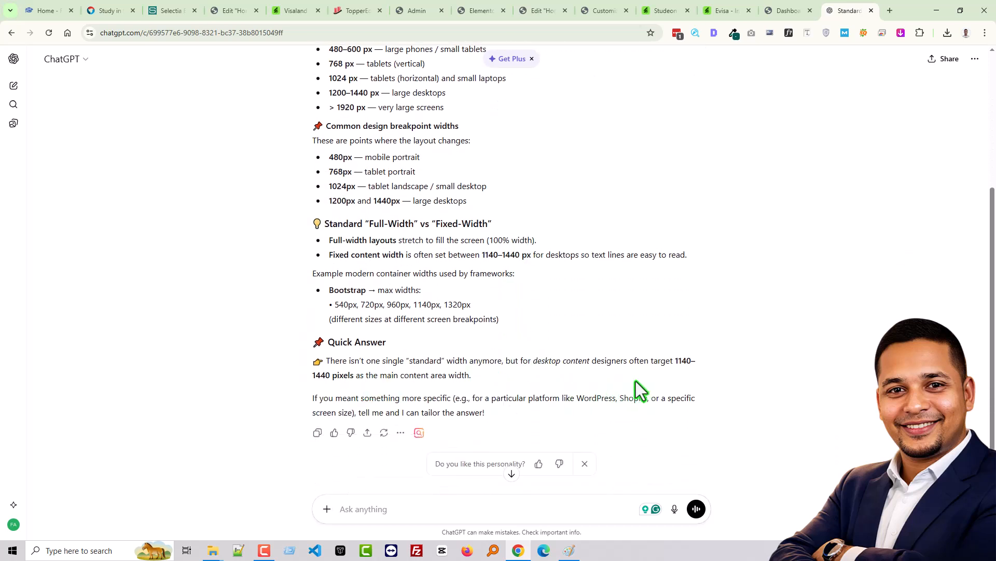
{"action": "scroll", "coordinate": [316, 441], "scroll_direction": "down", "scroll_amount": 1}
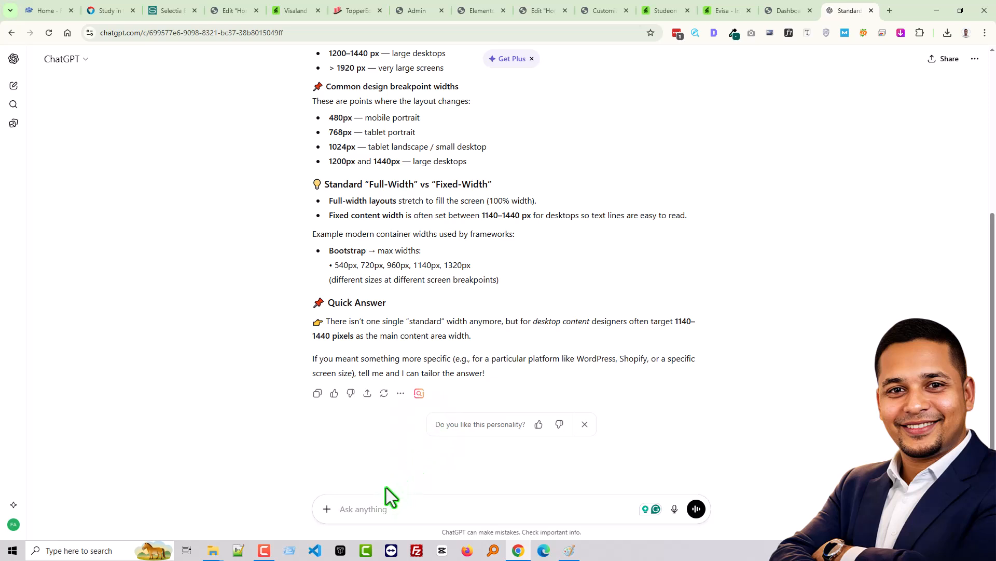
Ask ChatGPT the follow-up "recommonded size" and select the 1280px value in its desktop width advice.
{"action": "type", "text": "recommended size"}
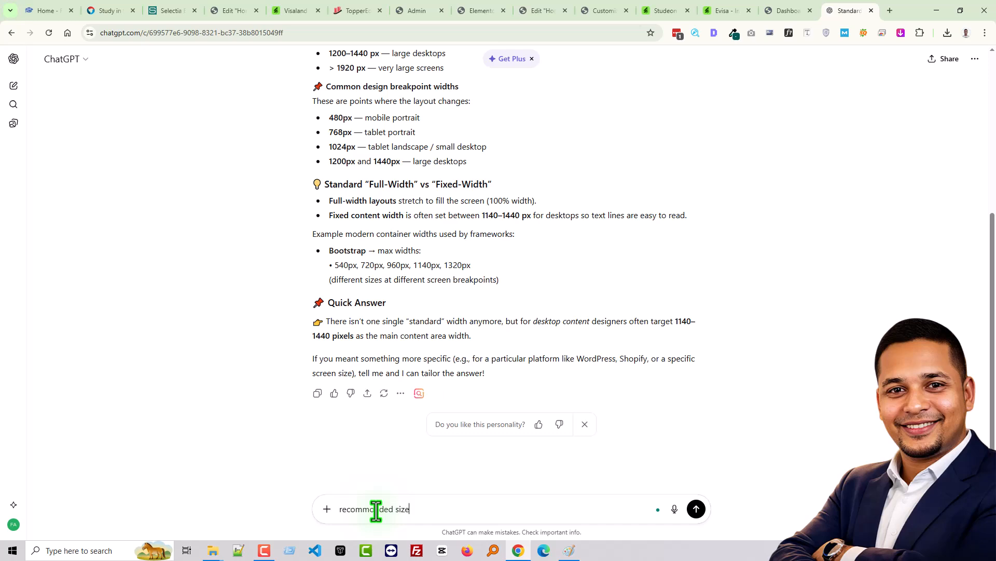
{"action": "key", "text": "Return"}
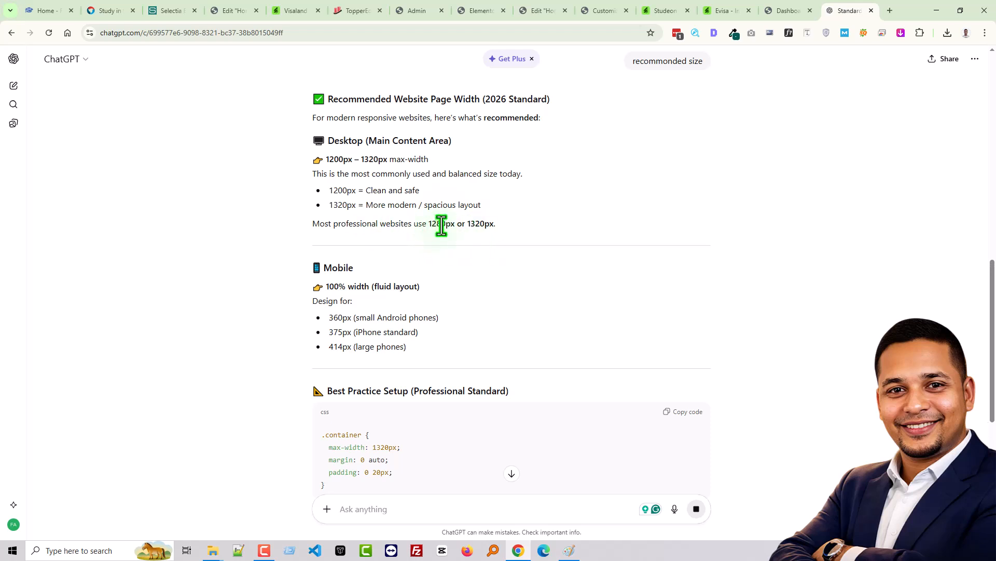
{"action": "double_click", "coordinate": [438, 225]}
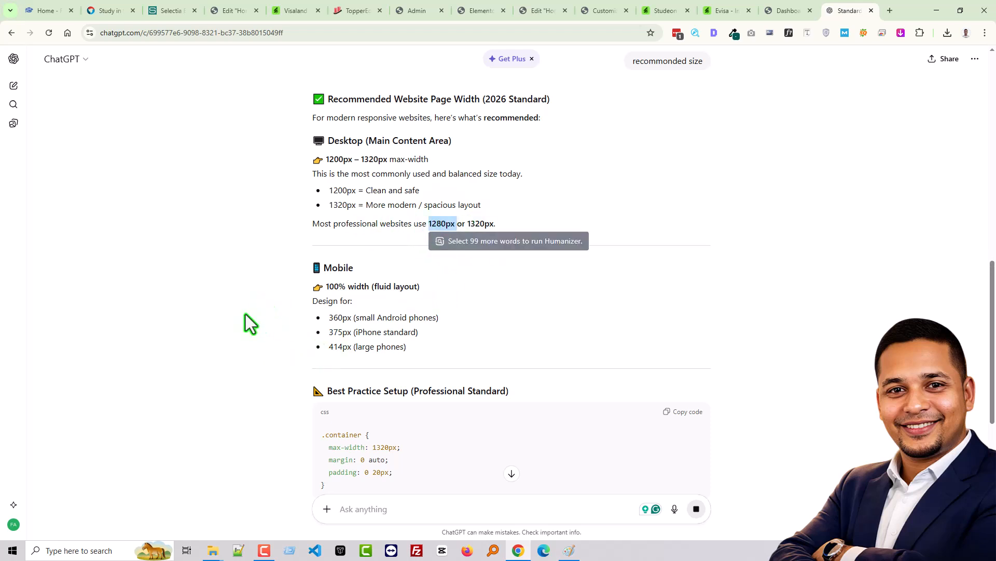
Switch back to the Elementor editor, set the site's Content Width to 1280 px, save the changes and decline the Elementor AI logo offer.
{"action": "left_click", "coordinate": [219, 7]}
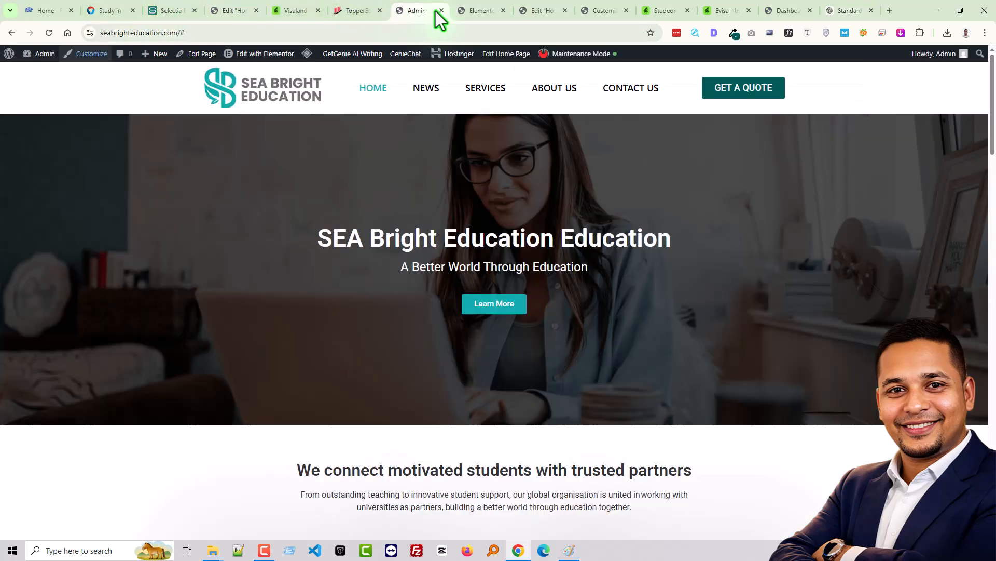
{"action": "left_click", "coordinate": [408, 10]}
{"action": "left_click", "coordinate": [471, 7]}
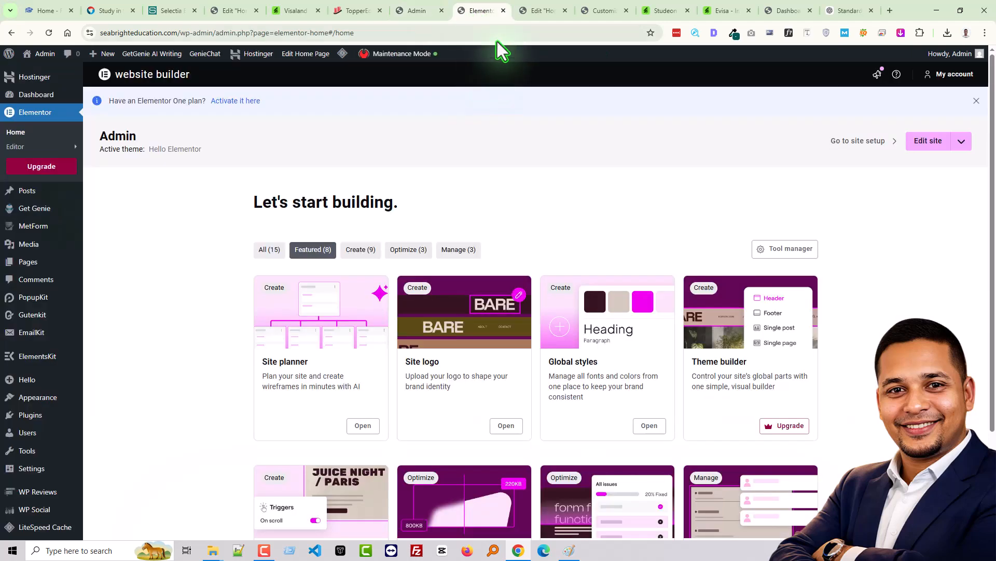
{"action": "left_click", "coordinate": [534, 8]}
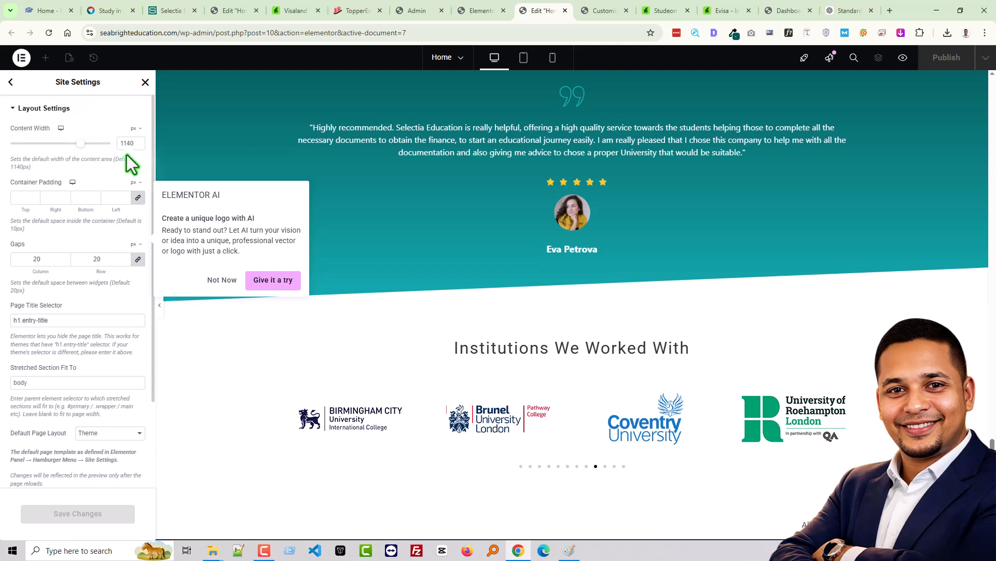
{"action": "type", "text": "1280"}
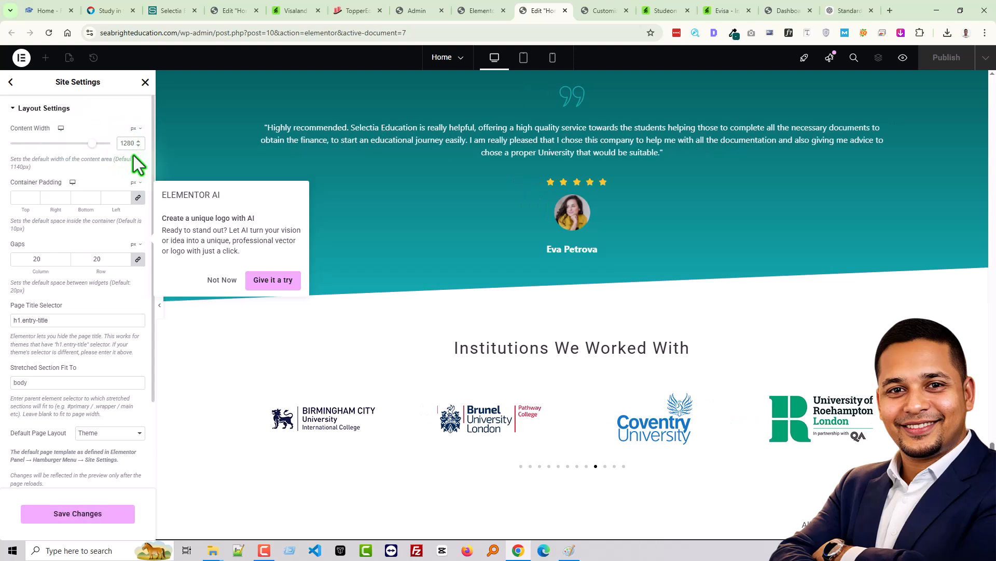
{"action": "scroll", "coordinate": [578, 375], "scroll_direction": "up", "scroll_amount": 5}
{"action": "left_click", "coordinate": [99, 515]}
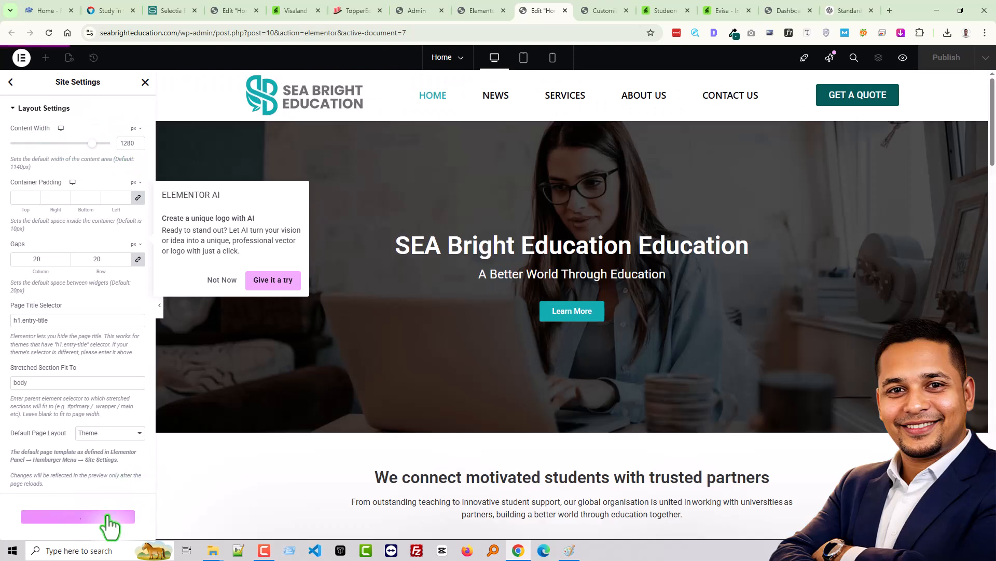
{"action": "left_click", "coordinate": [222, 280]}
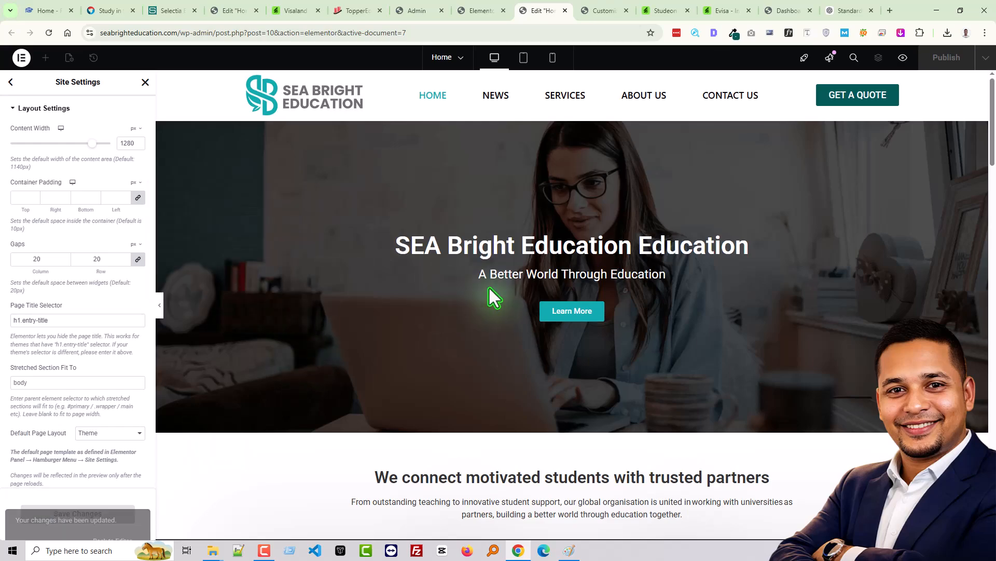
Review the whole home page preview at the new content width, from the hero banner through the visa cards to the institutions carousel.
{"action": "scroll", "coordinate": [500, 289], "scroll_direction": "down", "scroll_amount": 15}
{"action": "scroll", "coordinate": [539, 334], "scroll_direction": "down", "scroll_amount": 15}
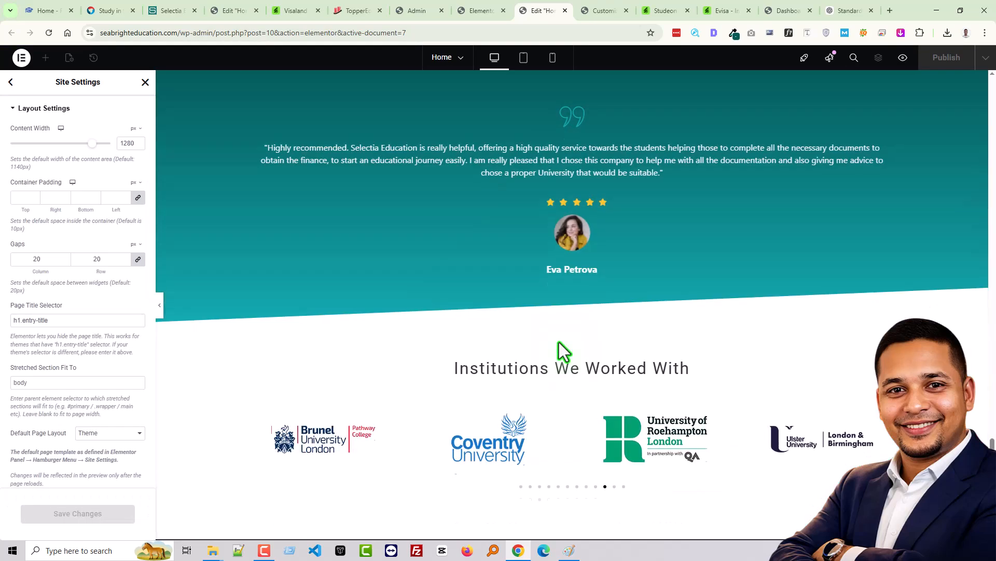
{"action": "scroll", "coordinate": [580, 373], "scroll_direction": "up", "scroll_amount": 10}
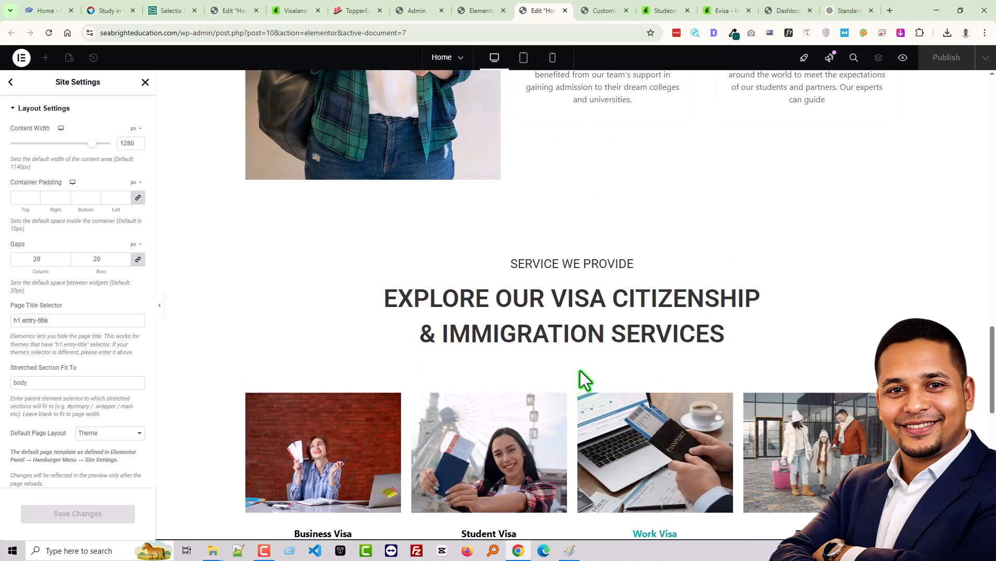
{"action": "scroll", "coordinate": [435, 337], "scroll_direction": "down", "scroll_amount": 3}
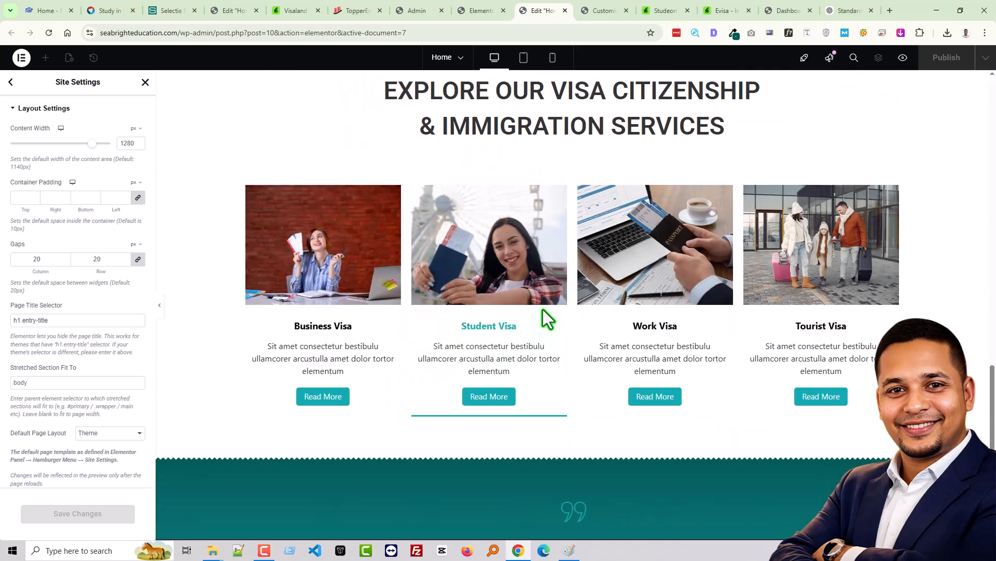
{"action": "scroll", "coordinate": [545, 317], "scroll_direction": "up", "scroll_amount": 10}
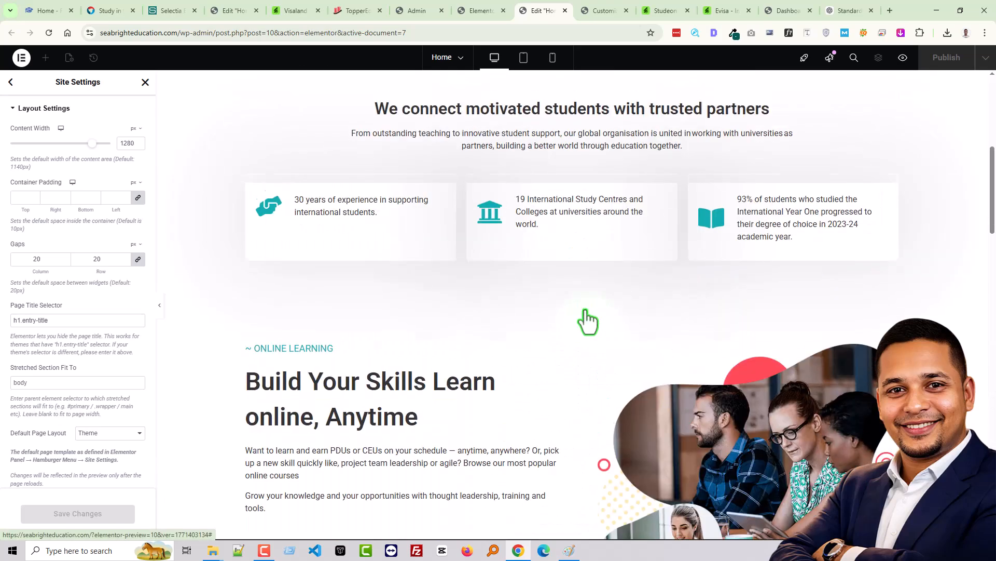
{"action": "scroll", "coordinate": [585, 319], "scroll_direction": "up", "scroll_amount": 6}
{"action": "scroll", "coordinate": [516, 325], "scroll_direction": "down", "scroll_amount": 10}
{"action": "scroll", "coordinate": [514, 319], "scroll_direction": "down", "scroll_amount": 15}
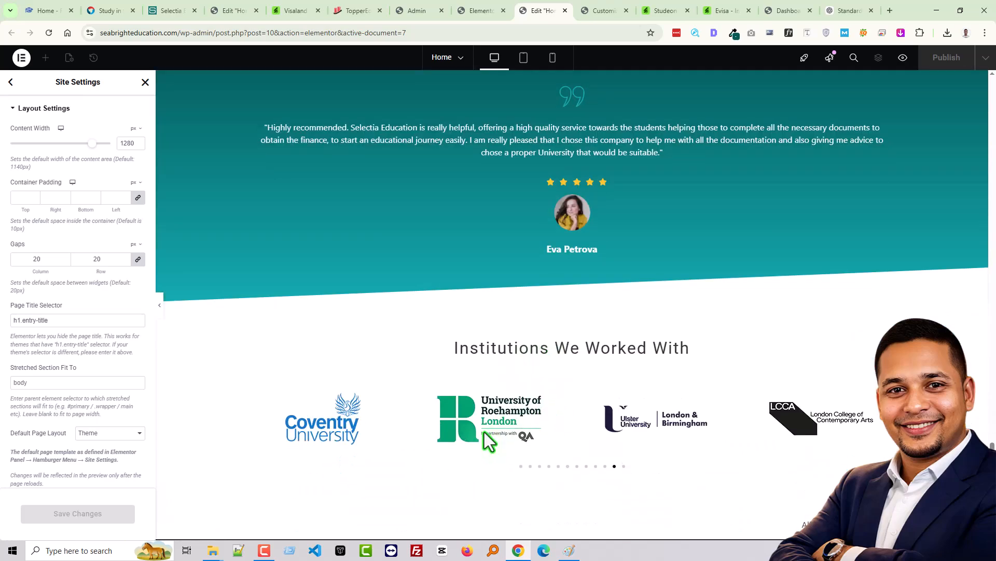
{"action": "scroll", "coordinate": [539, 467], "scroll_direction": "up", "scroll_amount": 5}
{"action": "scroll", "coordinate": [537, 442], "scroll_direction": "up", "scroll_amount": 10}
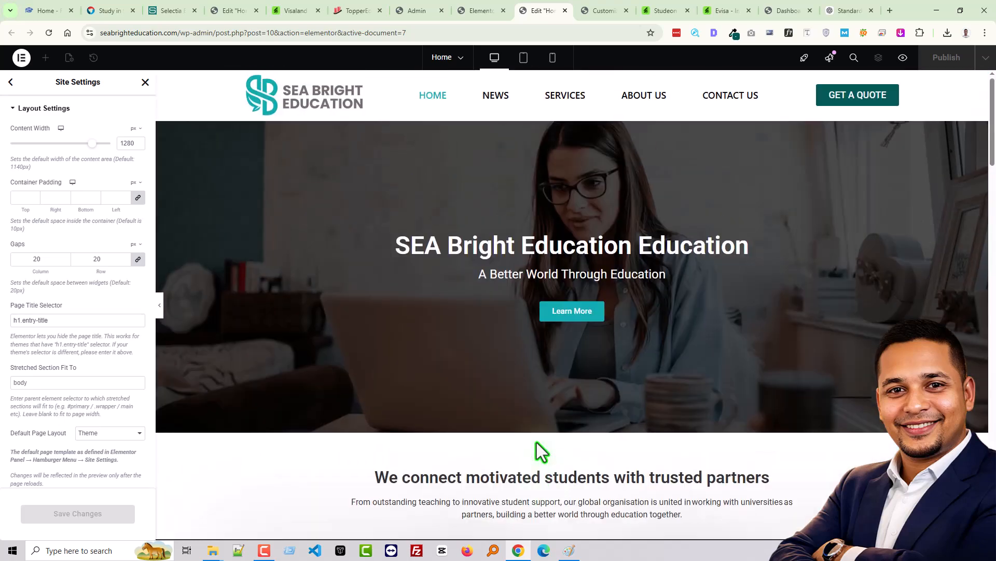